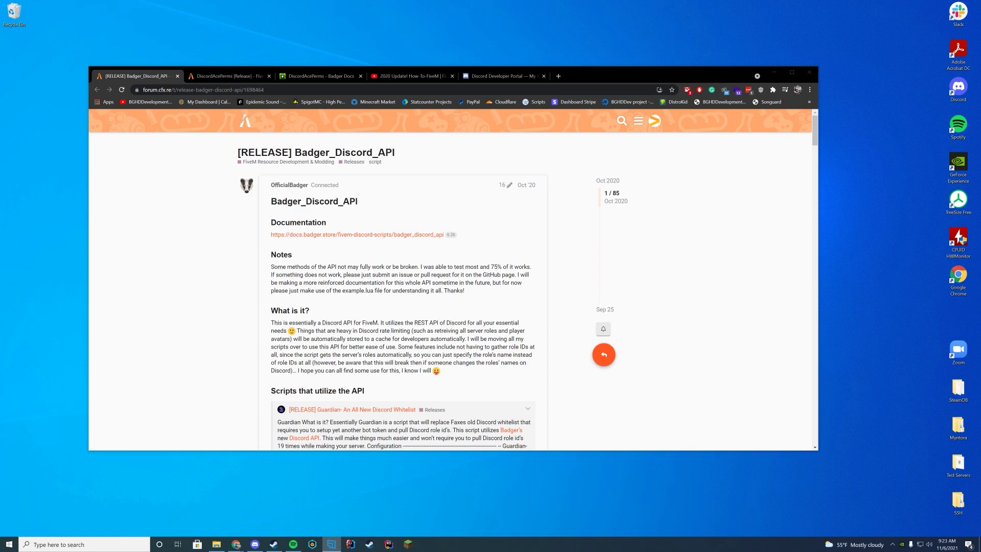
# - Read through the Badger_Discord_API forum post and look at the DiscordAcePerms release thread
pyautogui.scroll(-2, 593, 332)
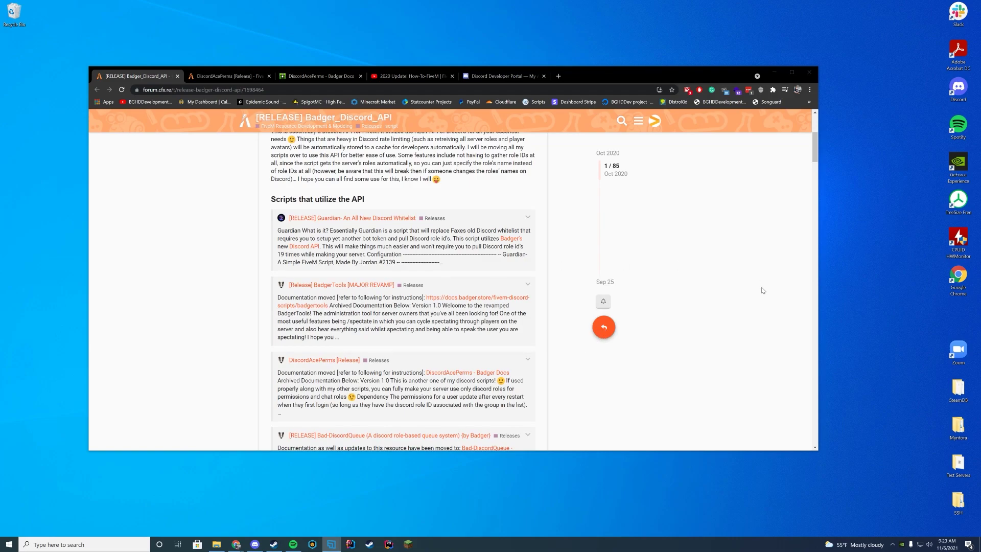
pyautogui.scroll(-3, 666, 314)
pyautogui.scroll(-8, 664, 312)
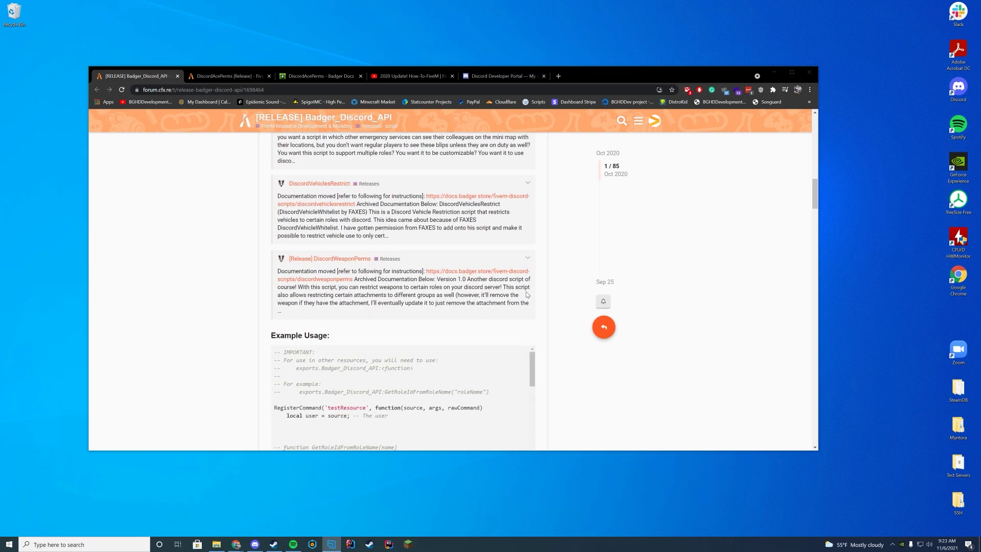
pyautogui.click(209, 76)
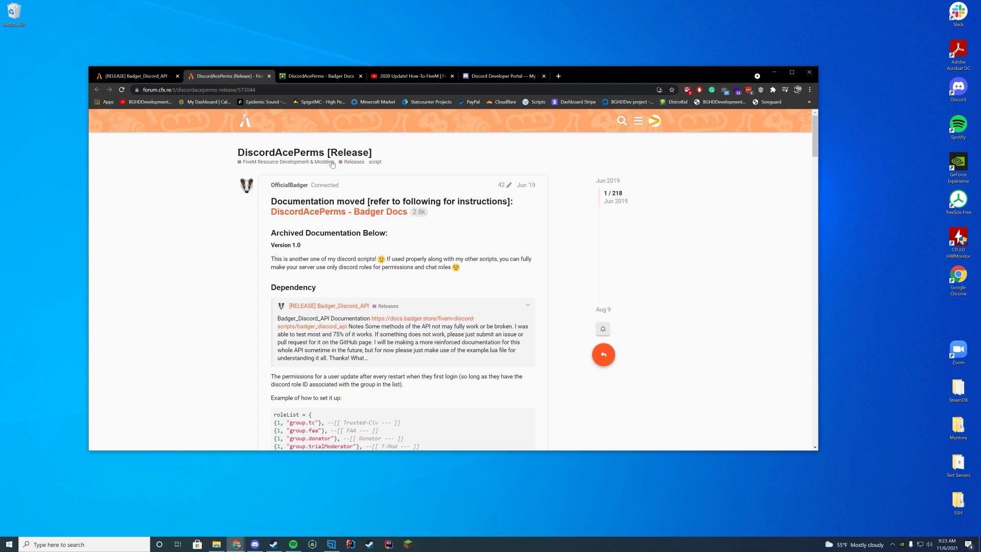
pyautogui.click(504, 77)
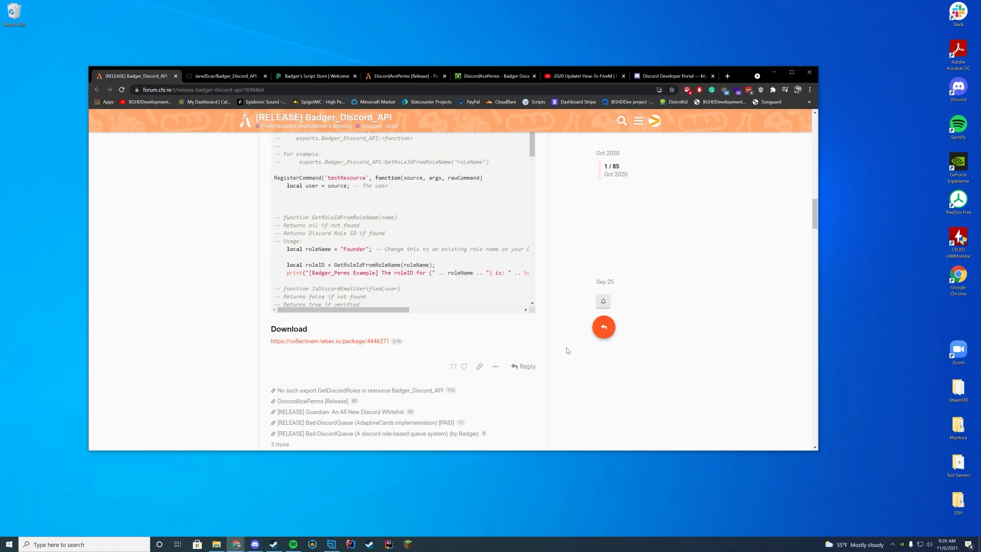
# - Open the Badger_Discord_API download page from the forum post, review the store package, and close it
pyautogui.click(327, 341)
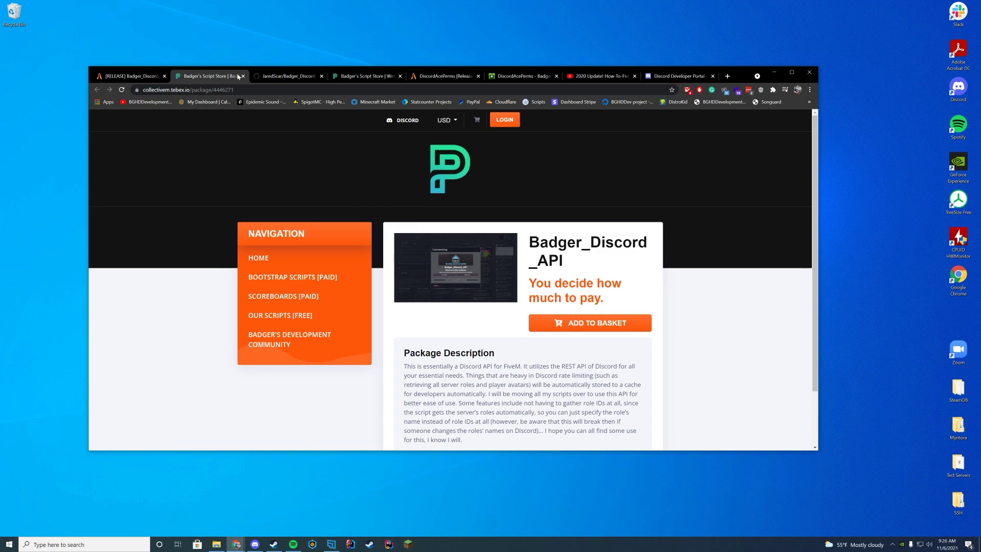
pyautogui.scroll(-3, 283, 183)
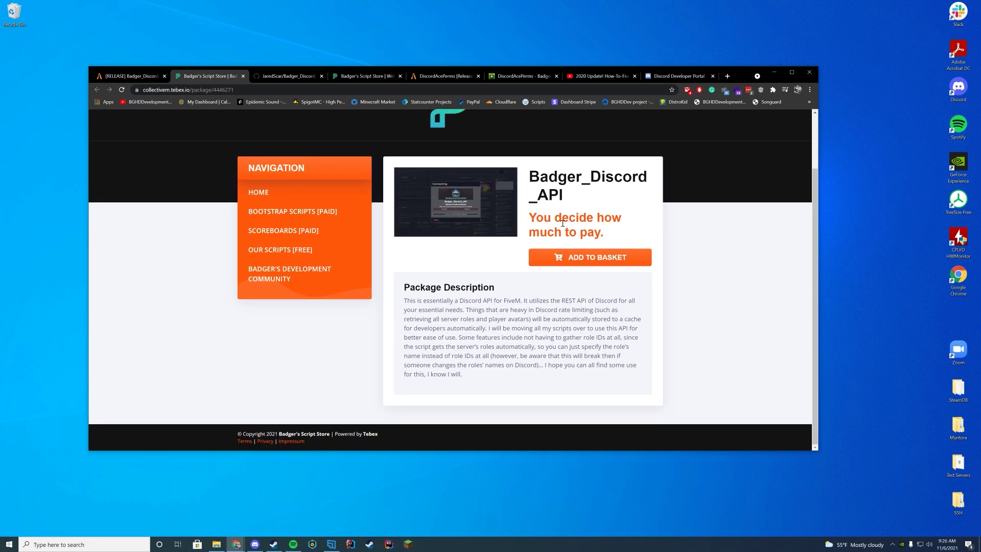
pyautogui.click(312, 81)
pyautogui.click(243, 75)
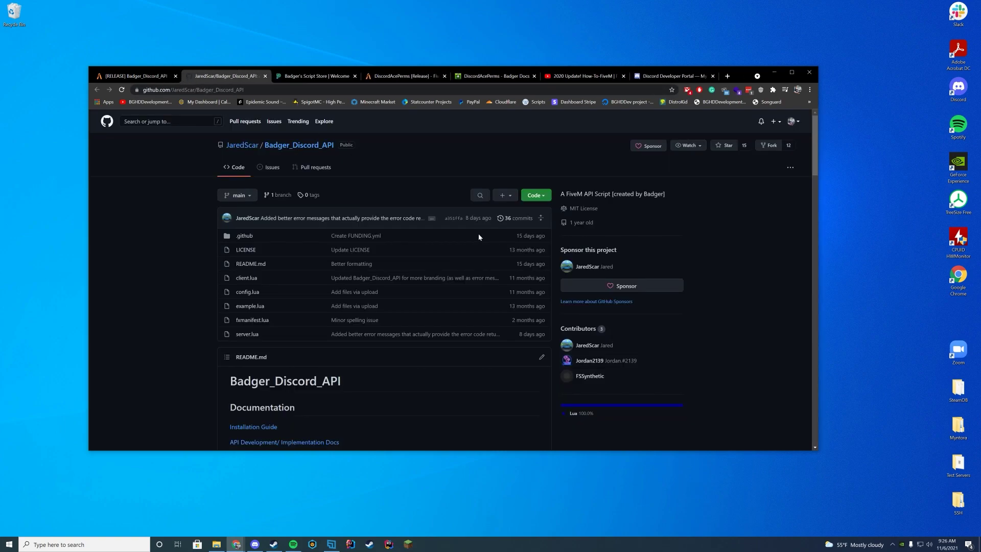
# - Download the Badger_Discord_API GitHub repository as a ZIP file
pyautogui.scroll(-1, 478, 234)
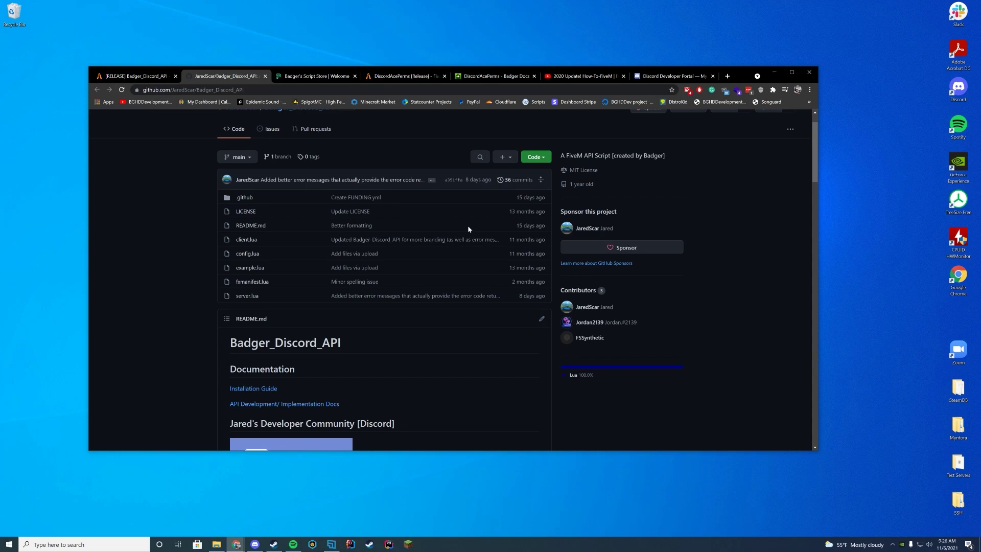
pyautogui.scroll(-1, 468, 226)
pyautogui.scroll(2, 468, 225)
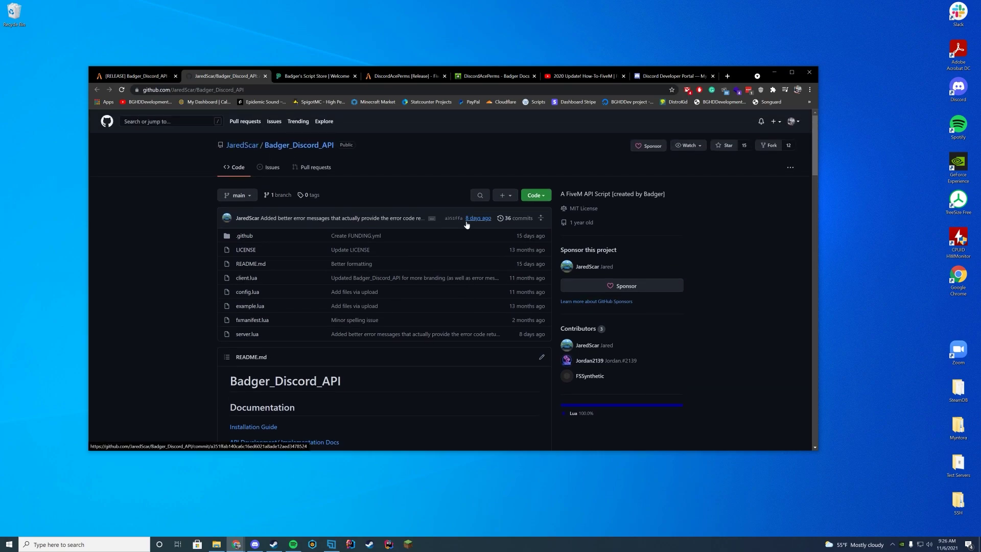
pyautogui.scroll(-1, 466, 223)
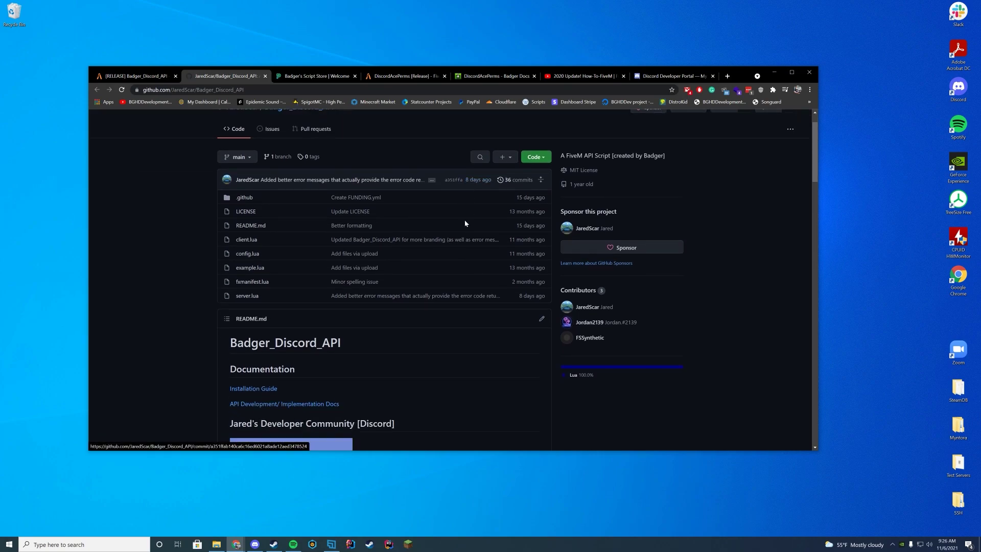
pyautogui.click(535, 158)
pyautogui.click(439, 258)
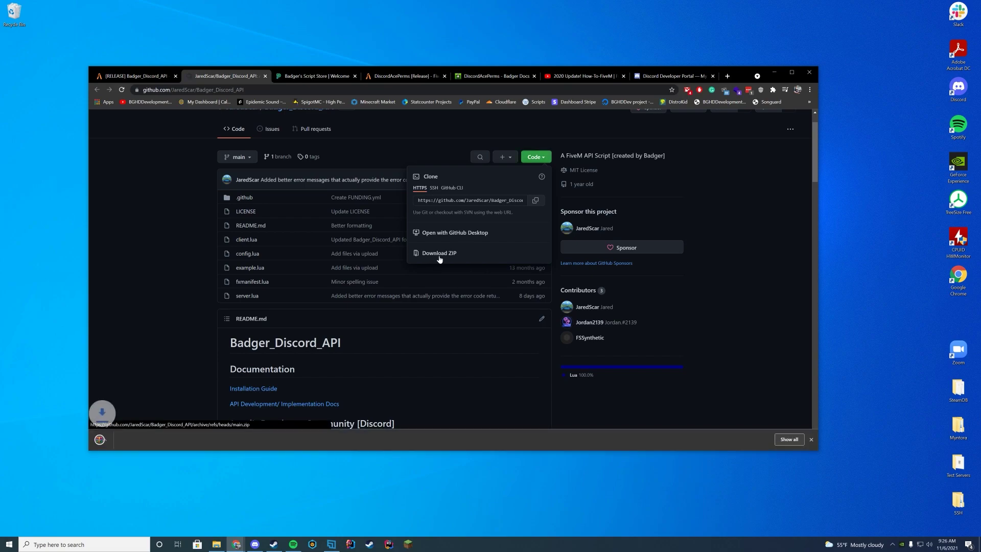
# - Open the downloaded Badger_Discord_API archive, check its main folder's contents, and return to the archive root
pyautogui.click(154, 440)
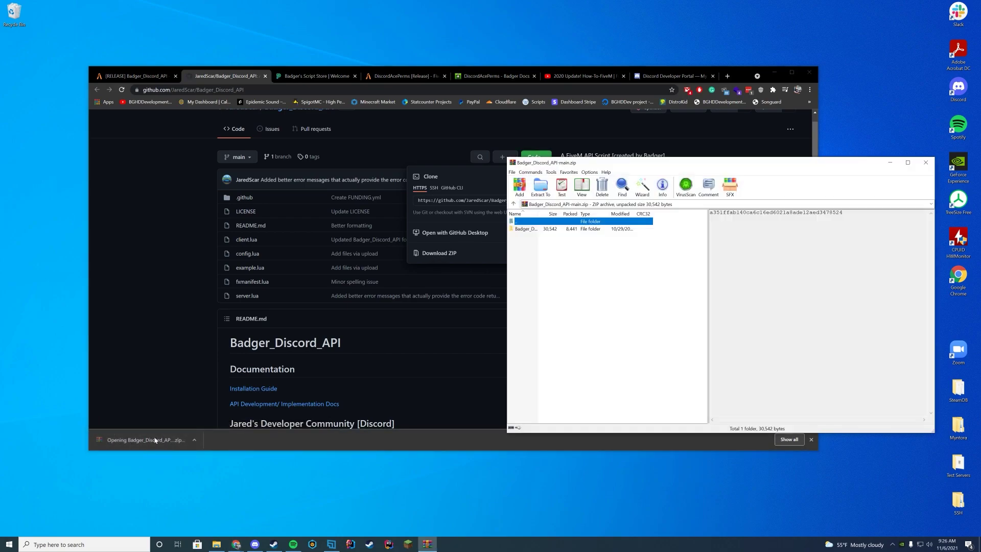
pyautogui.doubleClick(526, 230)
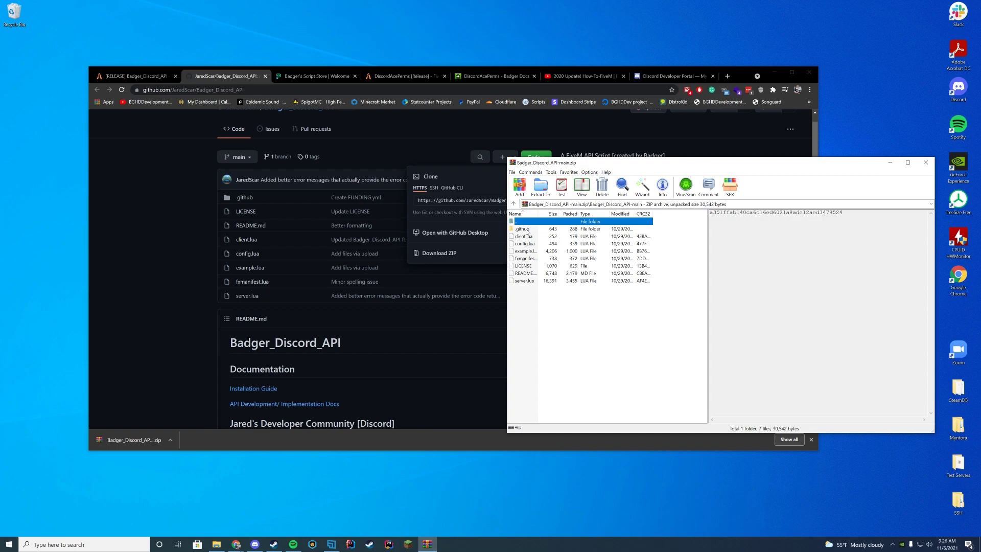
pyautogui.doubleClick(533, 223)
# - Extract the Badger_Discord_API-main folder into the FiveM server's server-data resources folder and close the archive
pyautogui.click(772, 74)
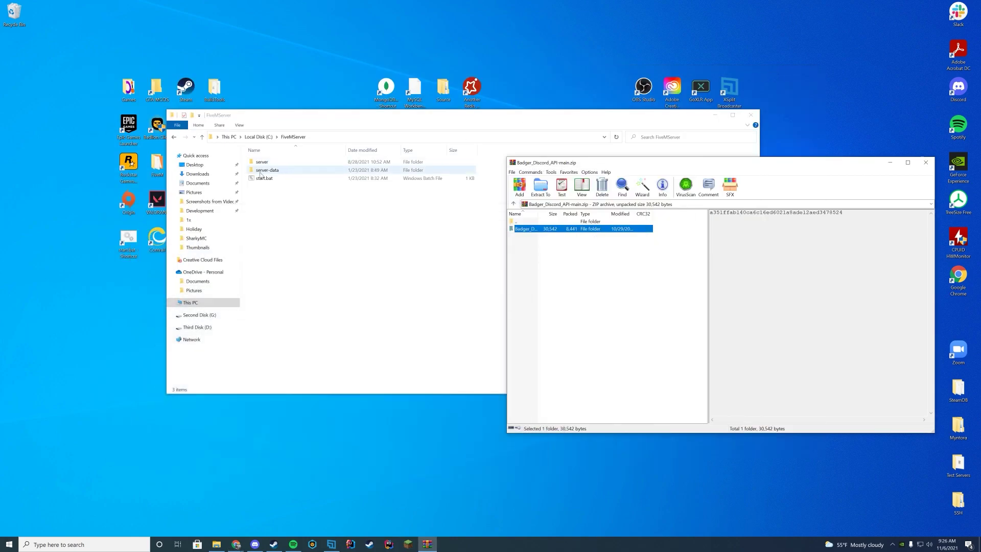
pyautogui.click(252, 173)
pyautogui.doubleClick(251, 171)
pyautogui.doubleClick(266, 202)
pyautogui.moveTo(358, 115); pyautogui.dragTo(251, 140)
pyautogui.click(714, 303)
pyautogui.moveTo(525, 229); pyautogui.dragTo(403, 325)
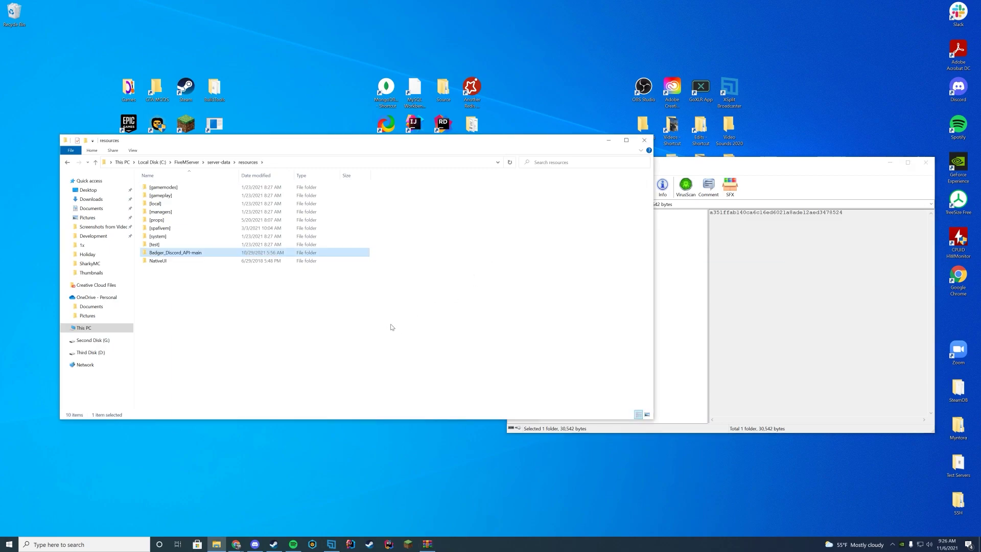
pyautogui.click(926, 162)
# - Rename the extracted resource folder as Badger_Discord_API
pyautogui.rightClick(187, 254)
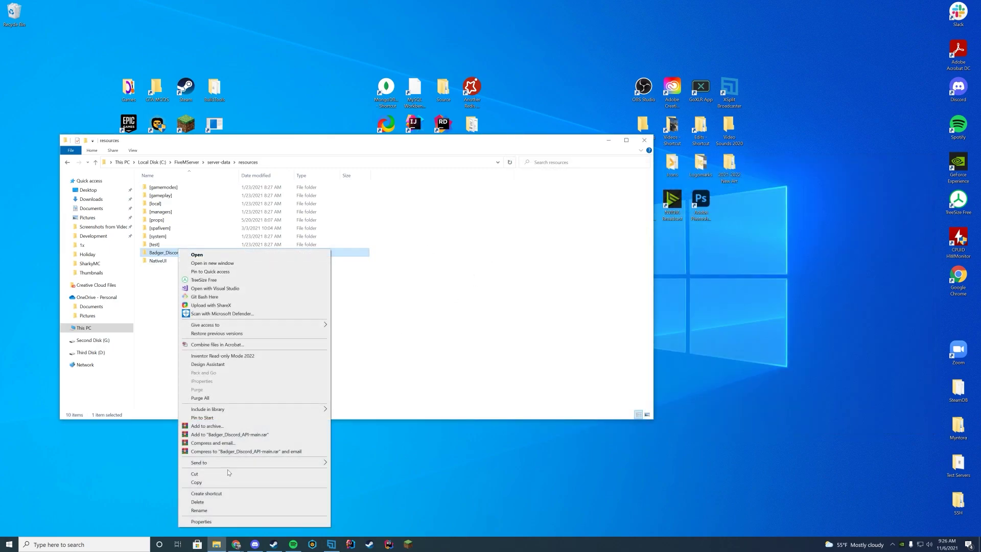
pyautogui.click(199, 510)
pyautogui.moveTo(202, 253); pyautogui.dragTo(194, 254)
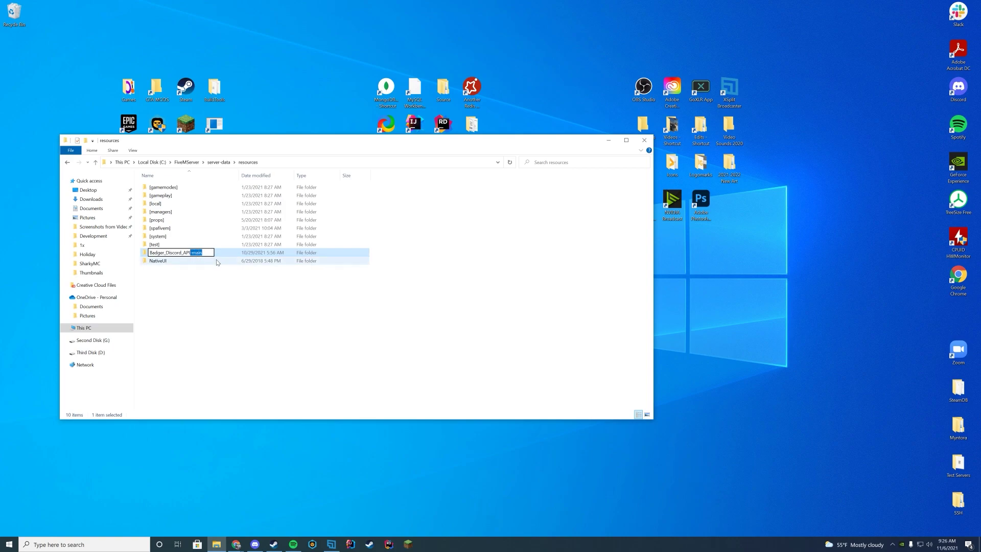
pyautogui.press('BackSpace')
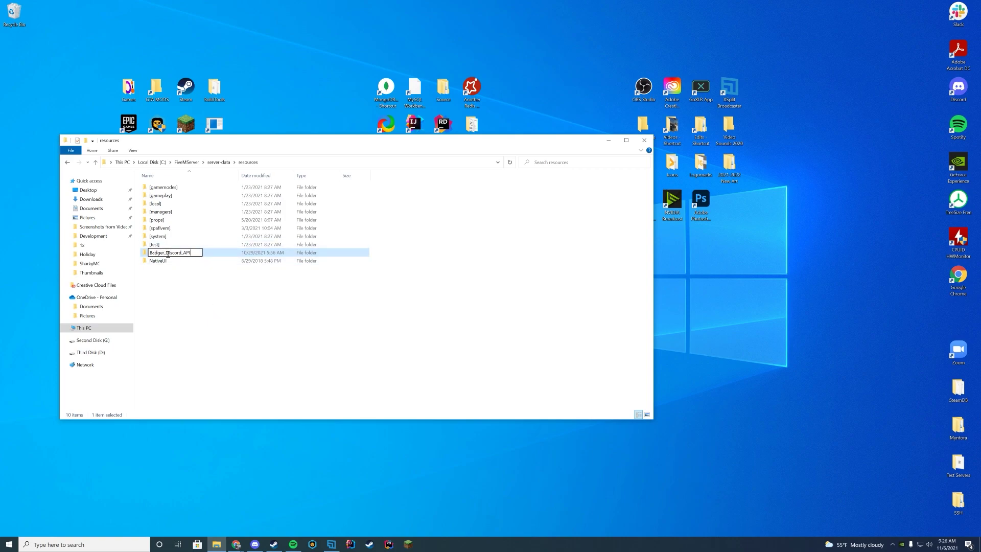
pyautogui.press('Return')
pyautogui.click(207, 306)
# - Open config.lua from the Badger_Discord_API folder in Notepad++
pyautogui.doubleClick(188, 253)
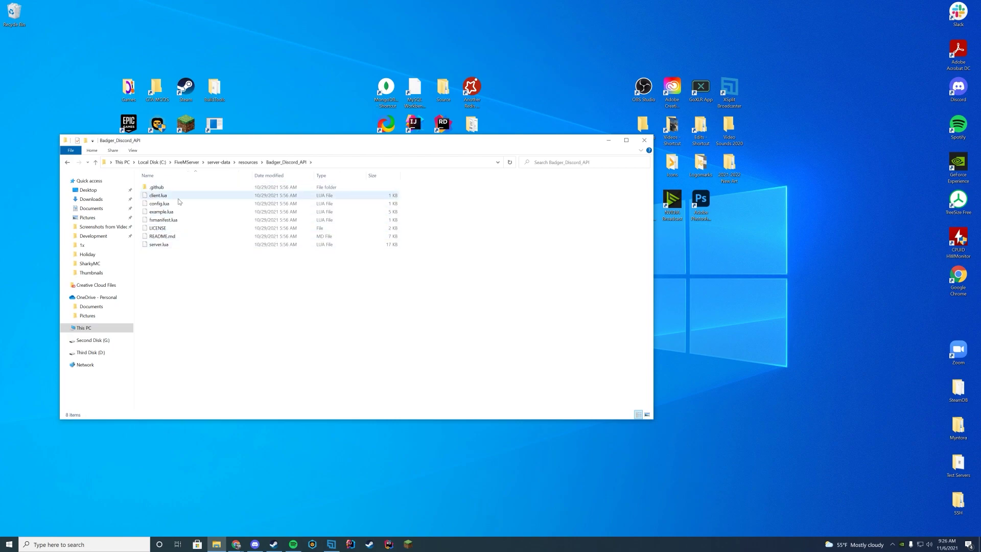
pyautogui.rightClick(157, 203)
pyautogui.click(206, 244)
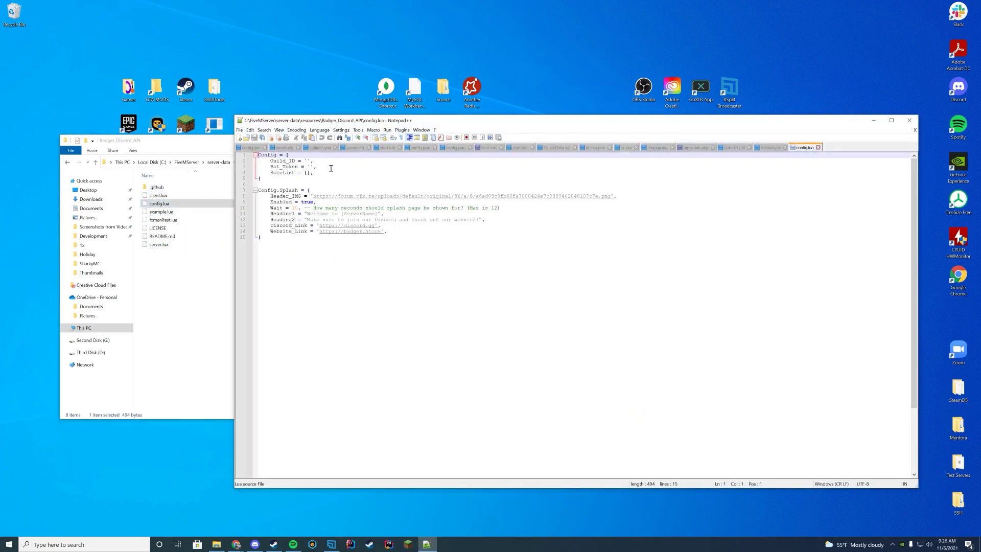
# - Examine the Guild_ID, Bot_Token and RoleList entries and the Config.Splash block in config.lua
pyautogui.click(272, 161)
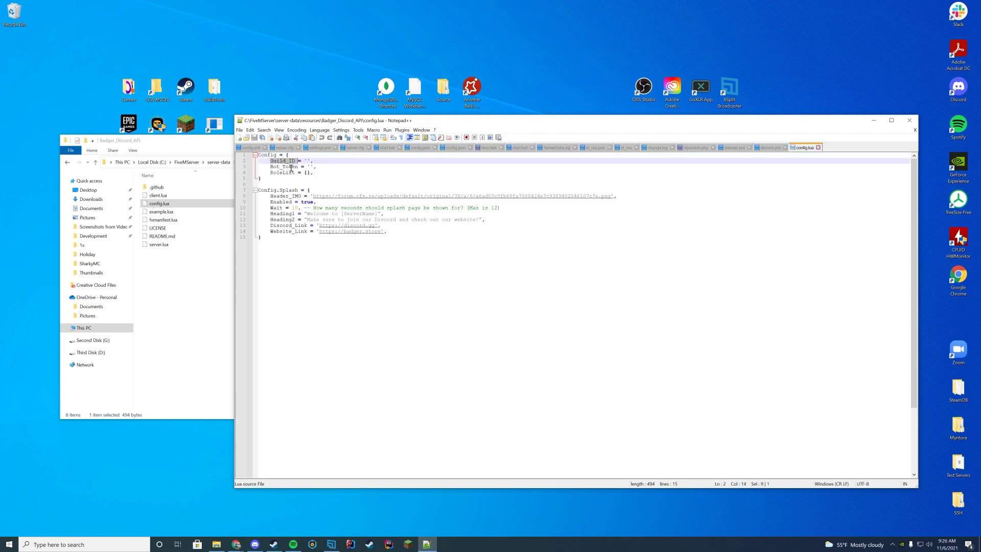
pyautogui.moveTo(270, 166); pyautogui.dragTo(296, 167)
pyautogui.click(292, 173)
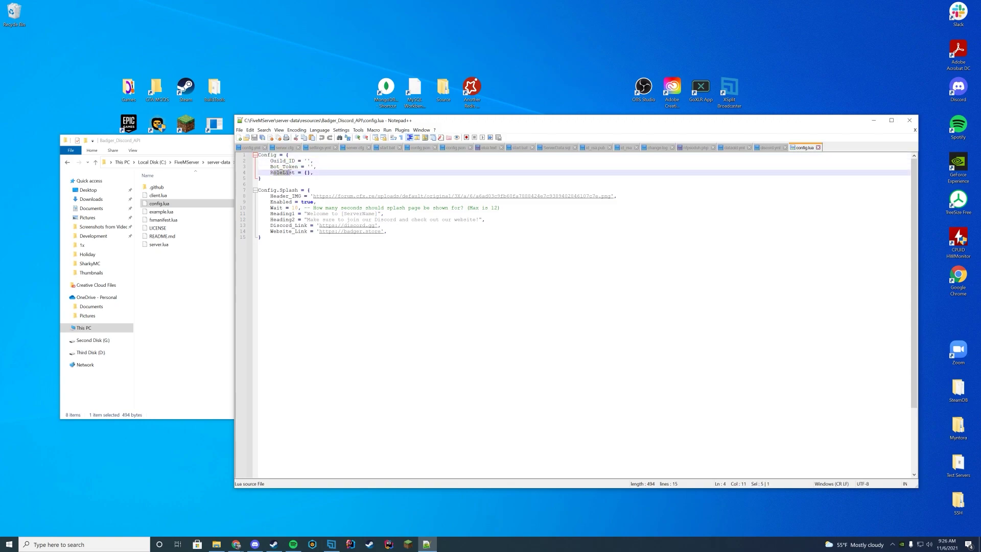
pyautogui.click(328, 177)
pyautogui.moveTo(391, 236); pyautogui.dragTo(226, 190)
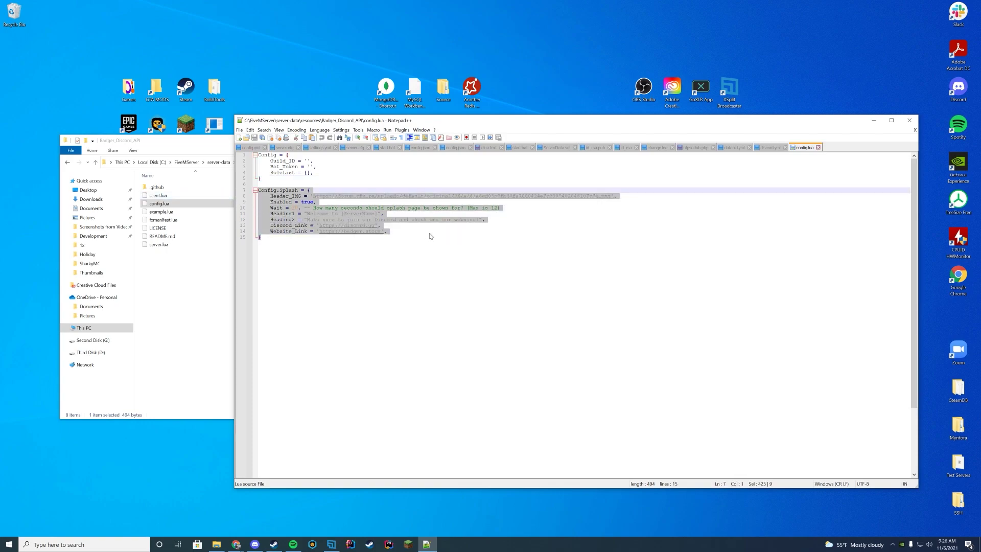
pyautogui.click(403, 232)
pyautogui.moveTo(339, 212)
pyautogui.mouseDown()
pyautogui.moveTo(383, 213)
pyautogui.moveTo(372, 230)
pyautogui.moveTo(344, 226)
pyautogui.mouseUp()
pyautogui.click(438, 214)
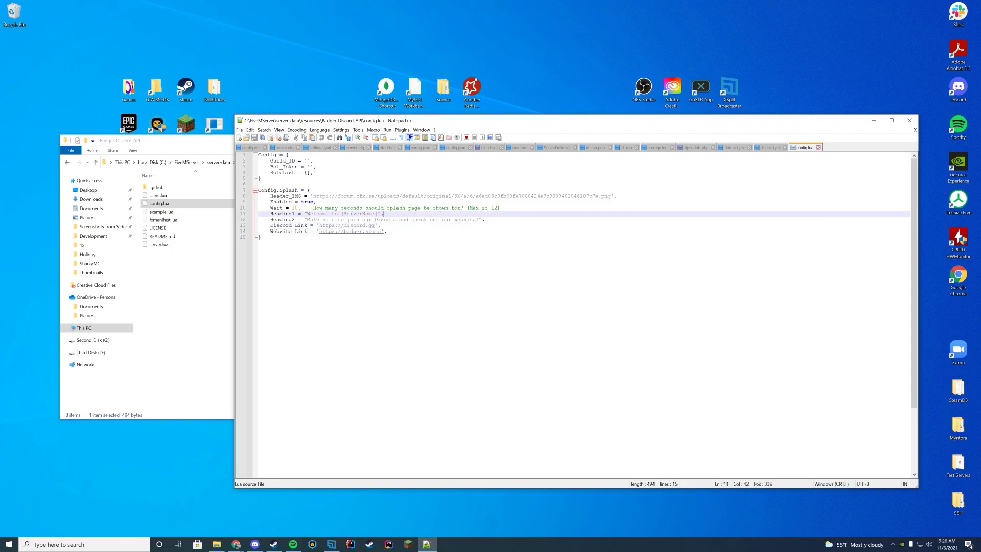
# - Switch to Discord and check the Developer Mode option in the advanced user settings
pyautogui.hotkey('alt', 'Tab')
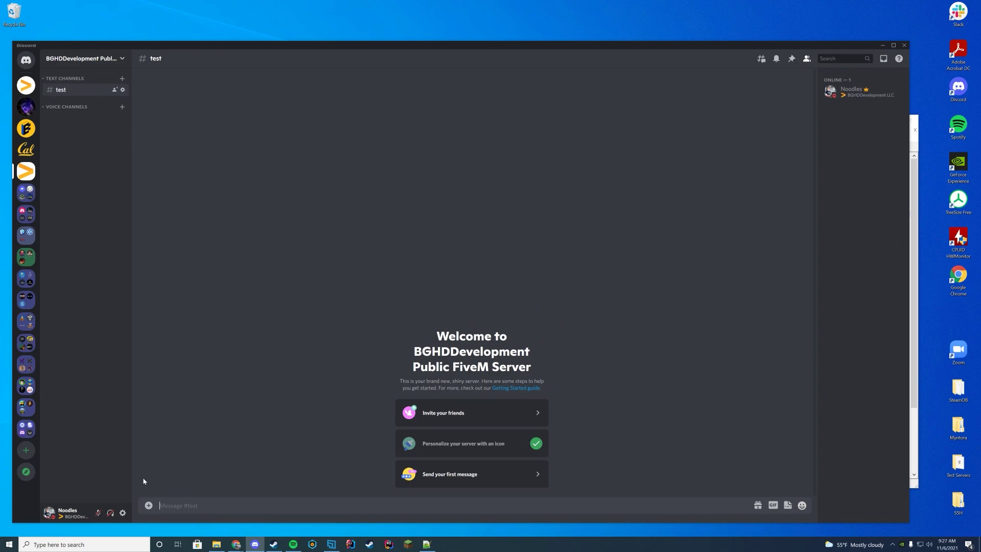
pyautogui.click(122, 512)
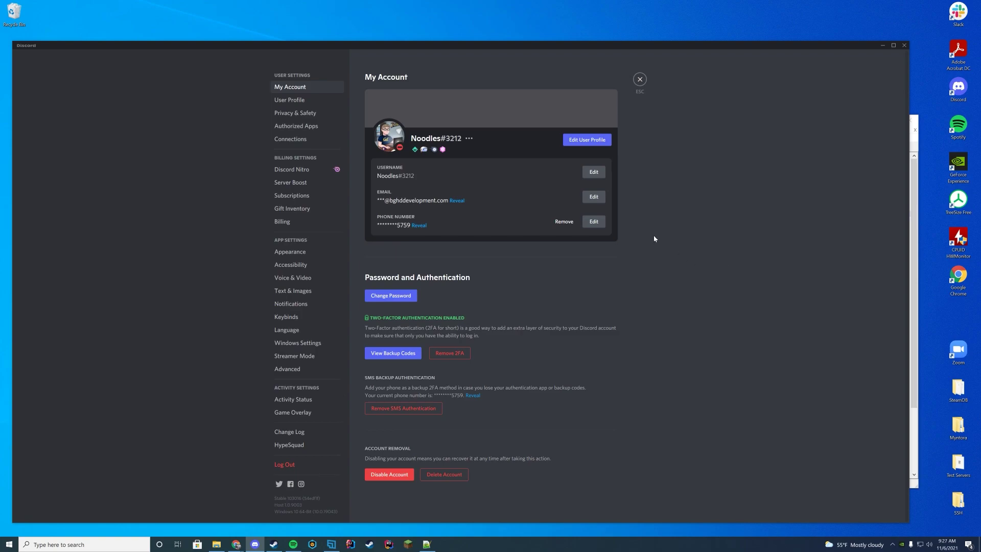
pyautogui.click(299, 369)
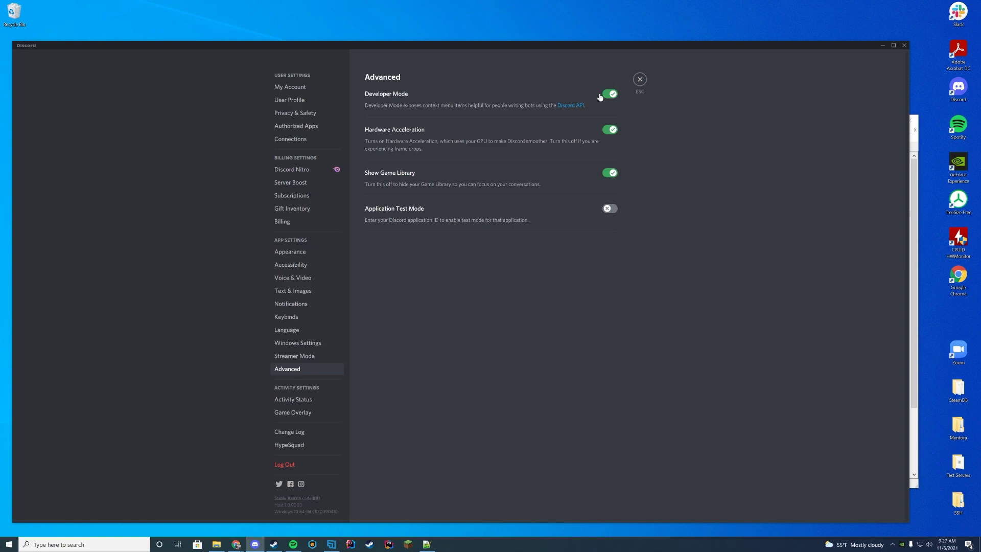
pyautogui.click(640, 80)
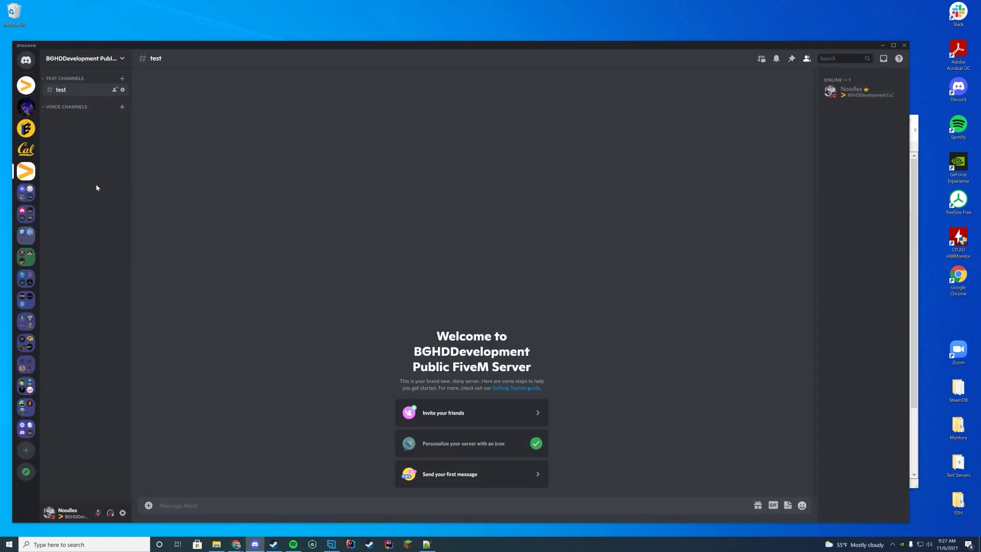
# - Copy the BGHDDevelopment Public FiveM Server's ID from Discord and paste it as the Guild_ID value in config.lua
pyautogui.rightClick(25, 172)
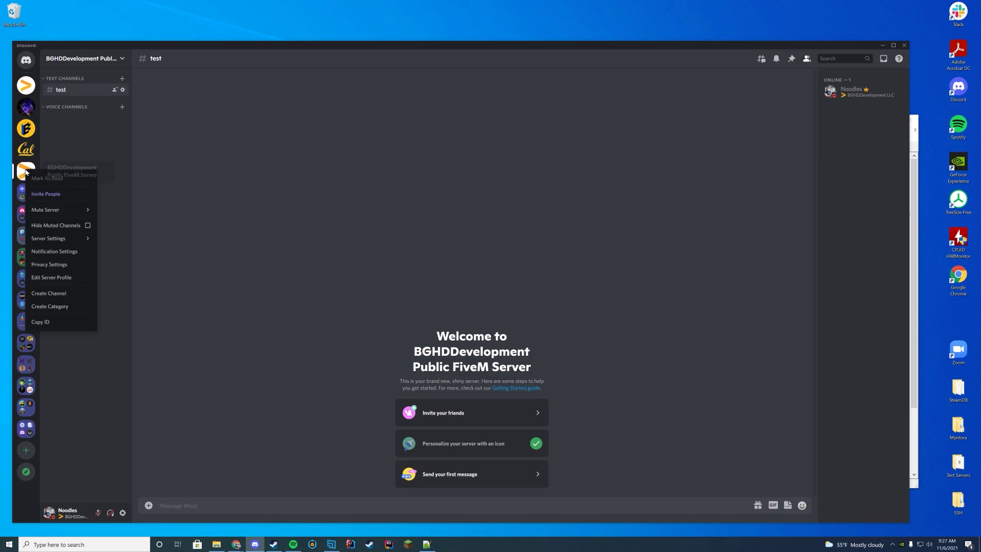
pyautogui.click(43, 322)
pyautogui.click(883, 45)
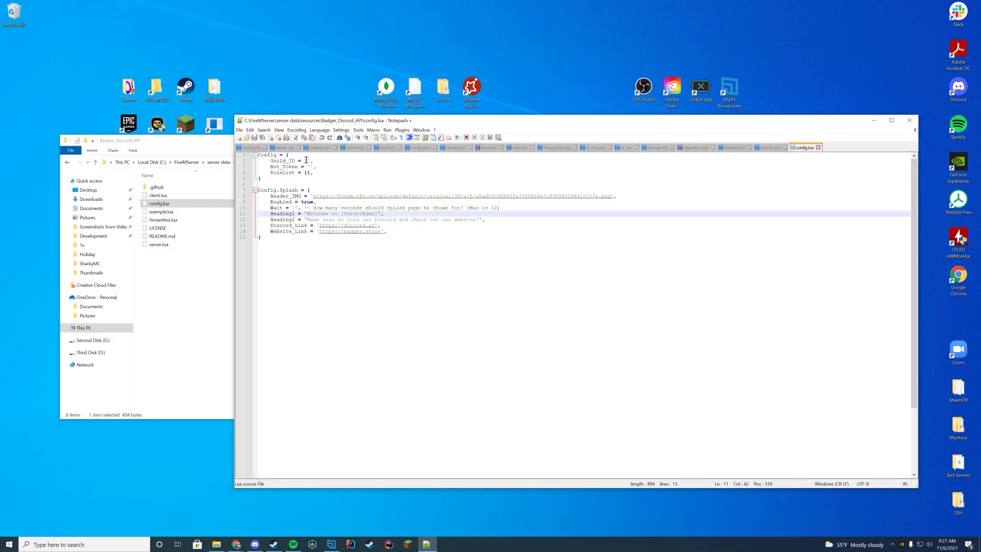
pyautogui.click(307, 161)
pyautogui.hotkey('ctrl', 'v')
pyautogui.click(425, 158)
pyautogui.click(421, 168)
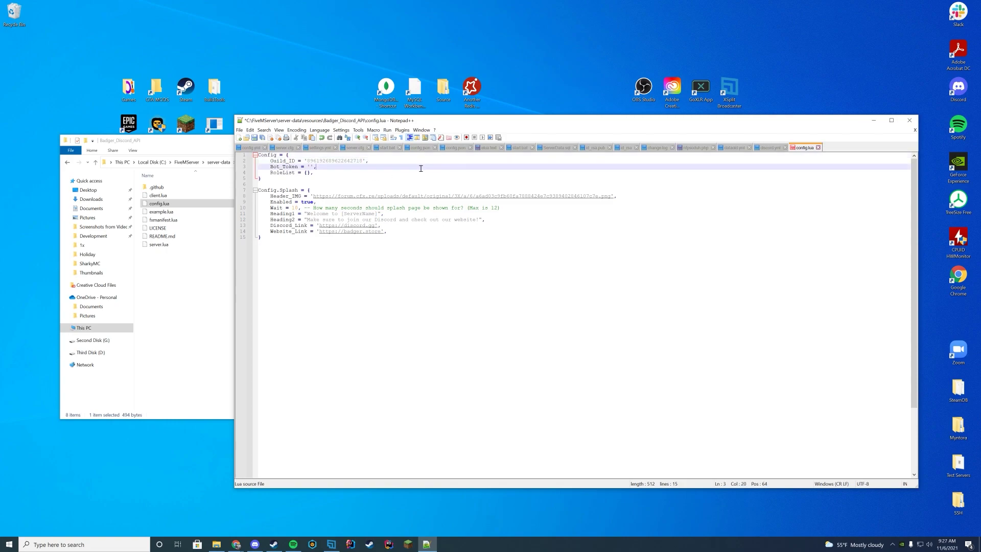
pyautogui.moveTo(306, 167); pyautogui.dragTo(317, 167)
pyautogui.click(314, 173)
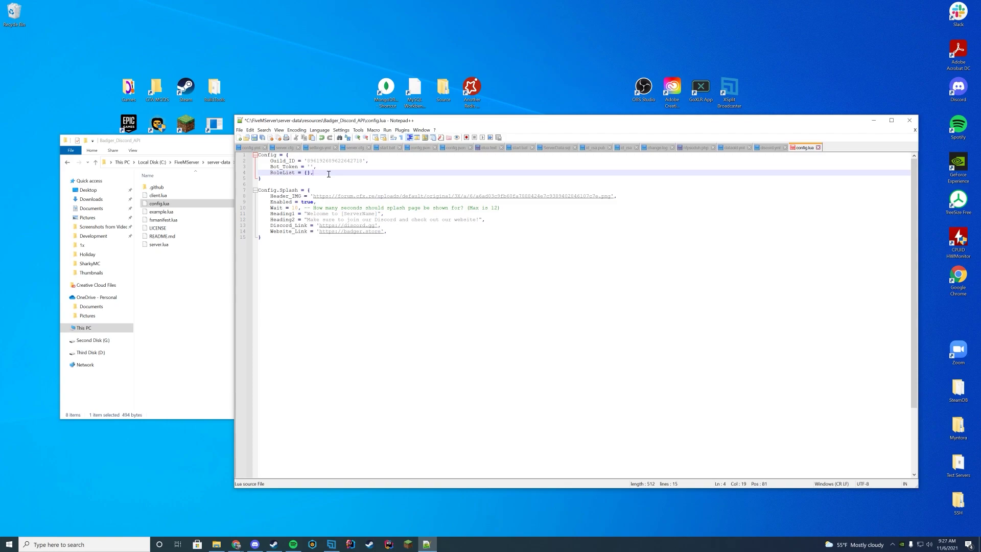
# - Switch to the Discord Developer Portal in Chrome and create a new personal application named FiveMVideoTest
pyautogui.click(236, 544)
pyautogui.click(192, 511)
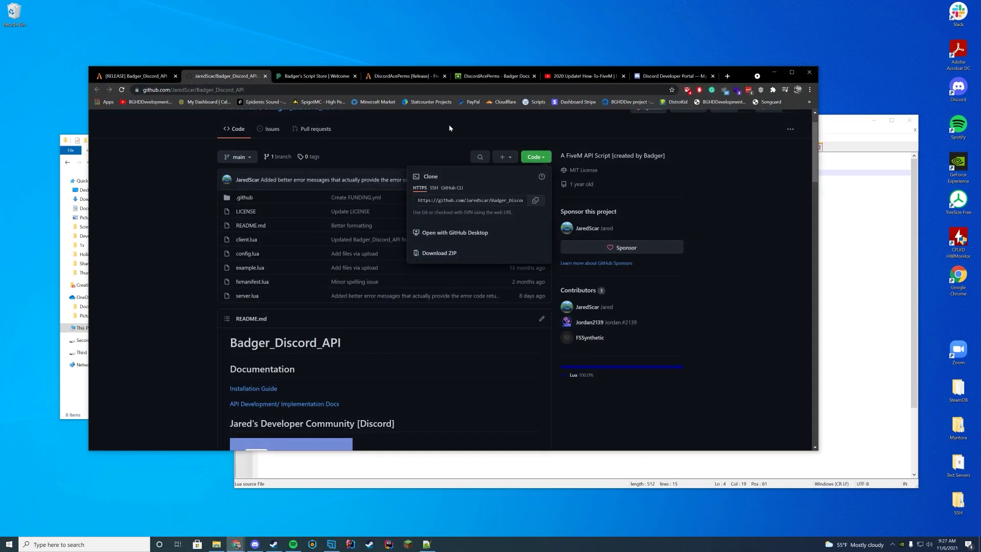
pyautogui.click(662, 74)
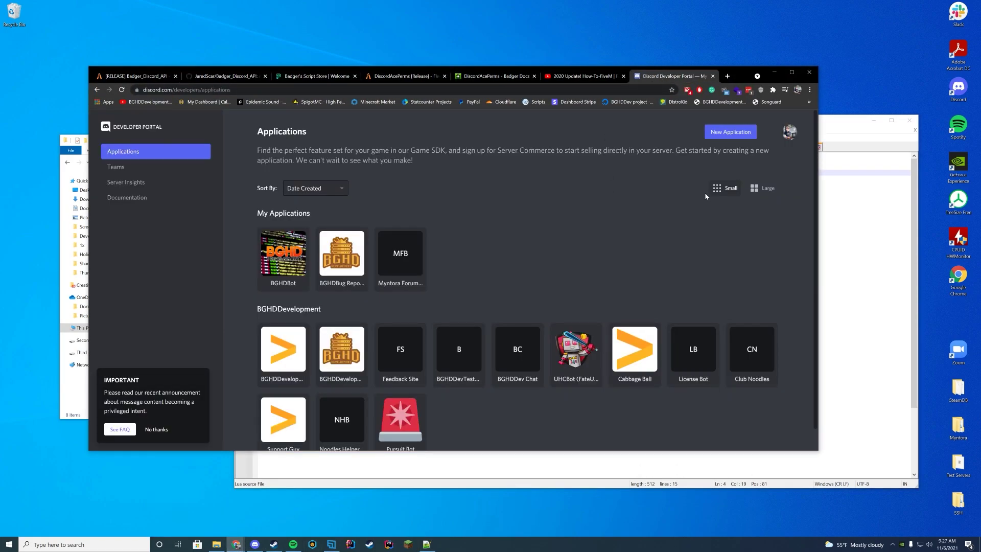
pyautogui.click(731, 133)
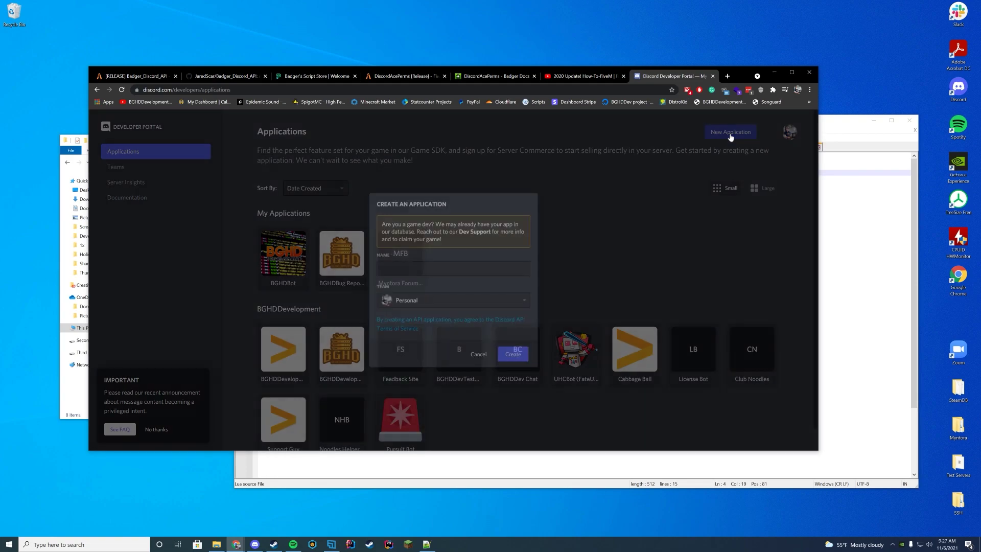
pyautogui.write('FiveMVideoTest')
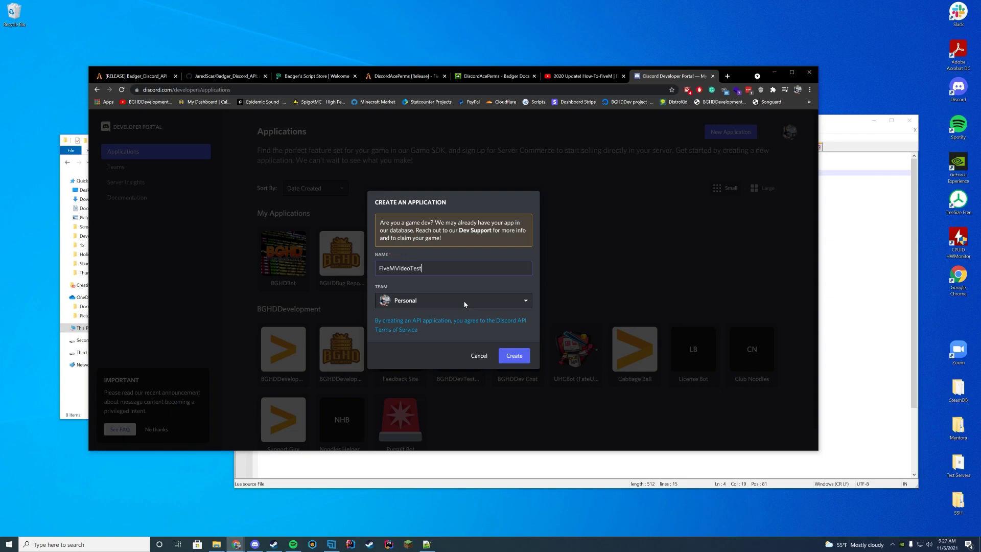
pyautogui.click(529, 354)
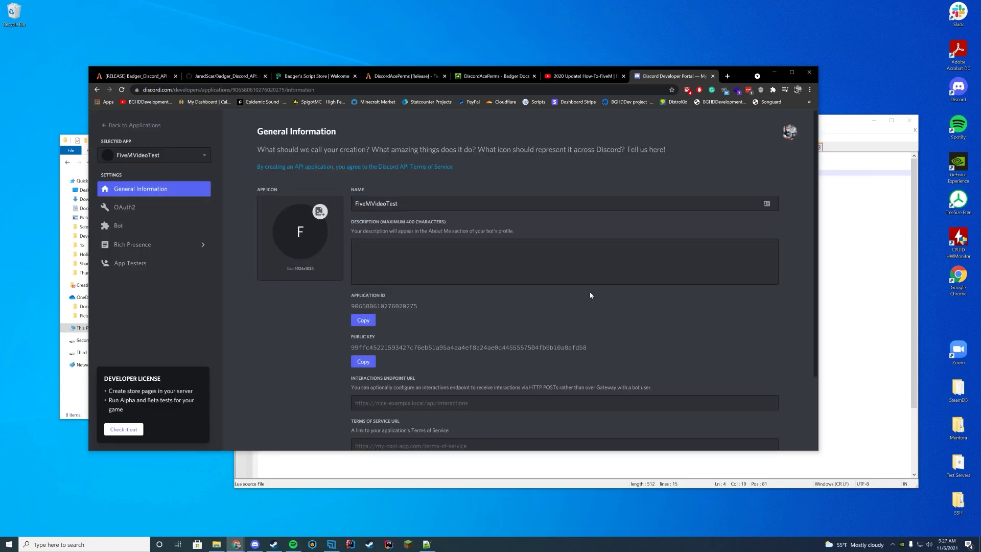
# - Add a bot user to the FiveMVideoTest application and confirm its creation
pyautogui.scroll(-2, 590, 295)
pyautogui.moveTo(747, 77); pyautogui.dragTo(772, 141)
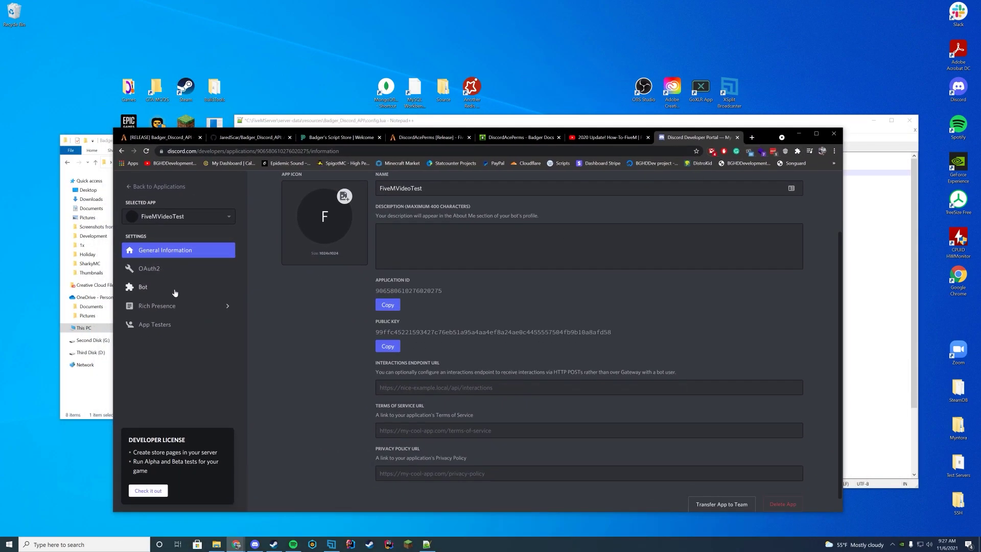
pyautogui.click(149, 290)
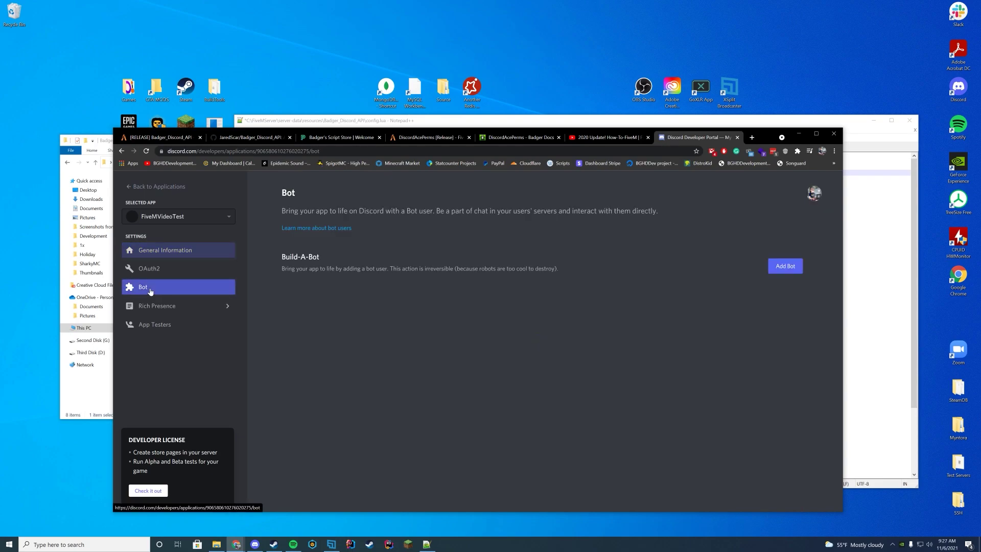
pyautogui.click(782, 269)
pyautogui.click(532, 367)
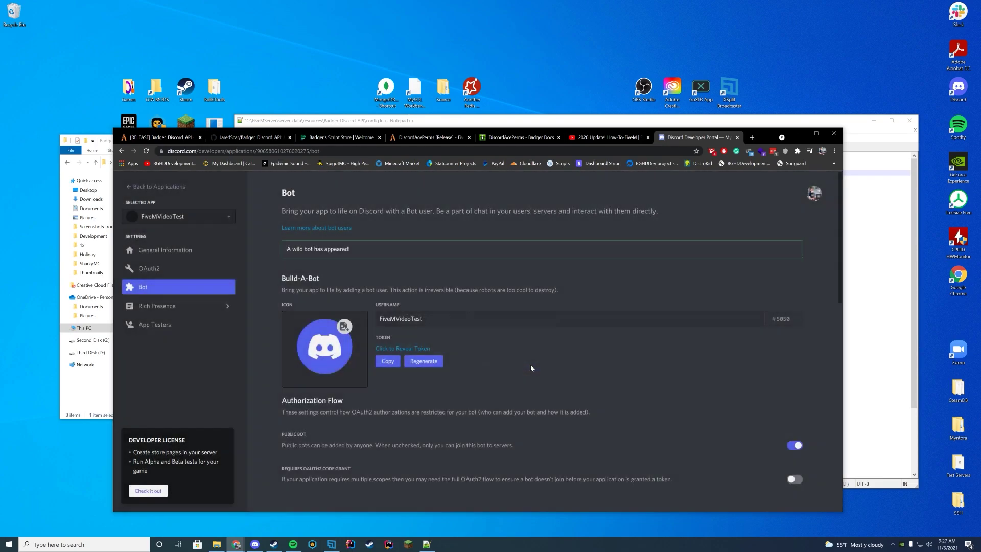
# - Turn off the Public Bot option for the FiveMVideoTest bot and save the changes
pyautogui.scroll(-2, 481, 302)
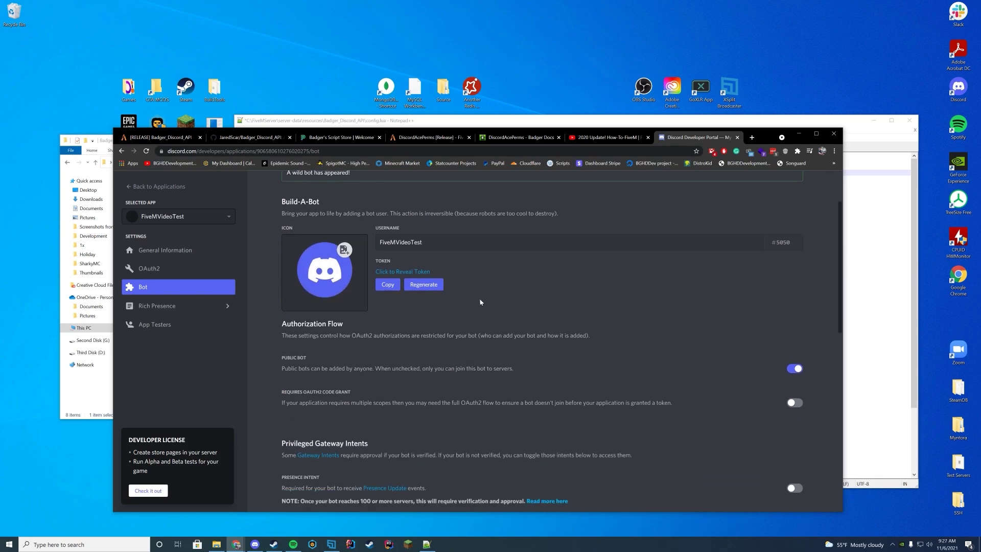
pyautogui.scroll(-1, 480, 302)
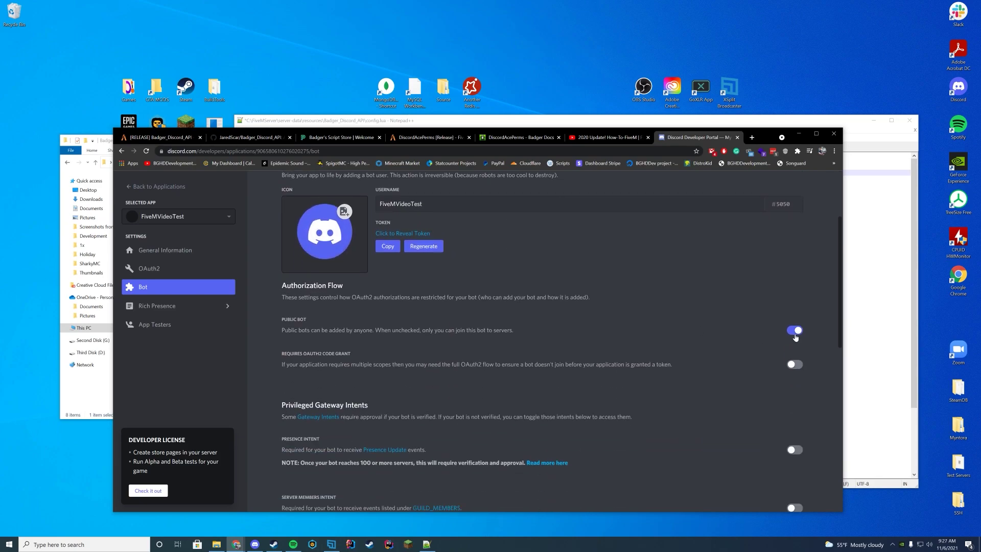
pyautogui.click(795, 331)
pyautogui.click(696, 493)
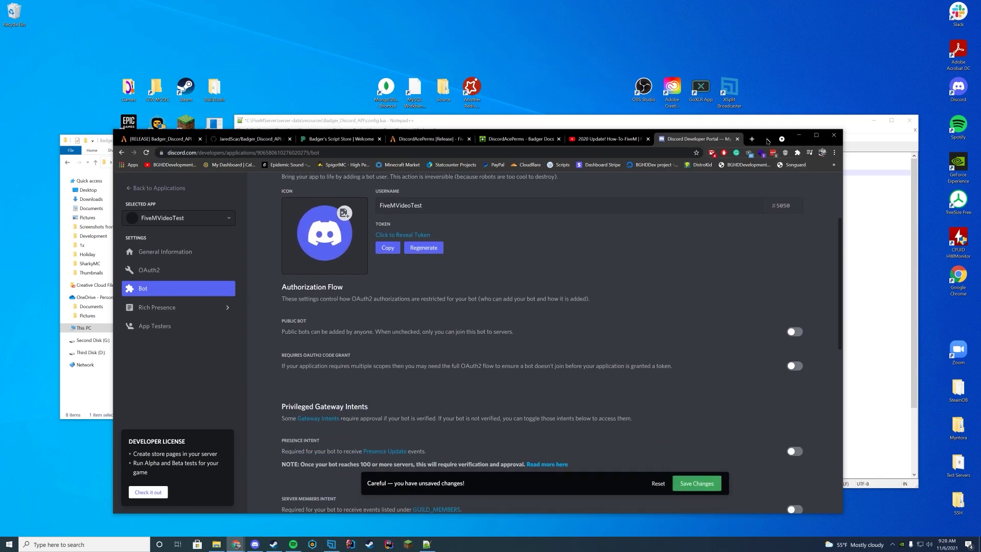
# - Copy the bot's token, paste it as the Bot_Token value in config.lua in Notepad++, and save the file
pyautogui.moveTo(767, 139)
pyautogui.mouseDown()
pyautogui.moveTo(737, 338)
pyautogui.moveTo(728, 268)
pyautogui.moveTo(751, 141)
pyautogui.mouseUp()
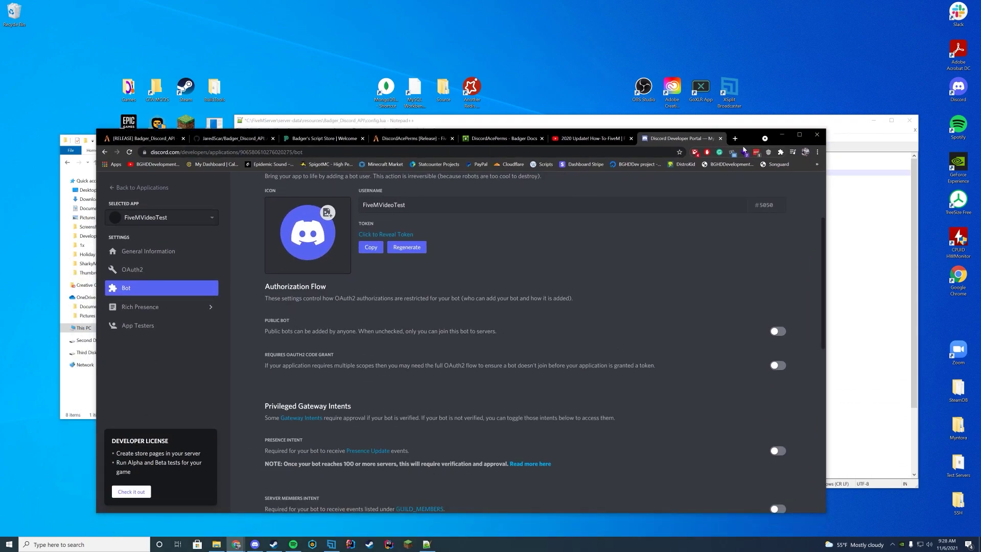
pyautogui.click(373, 249)
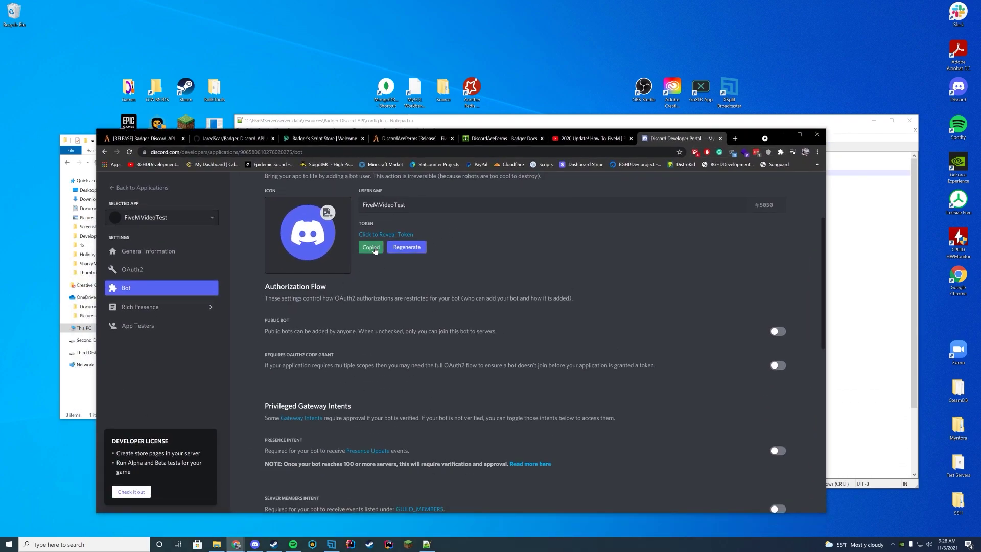
pyautogui.click(782, 137)
pyautogui.click(309, 166)
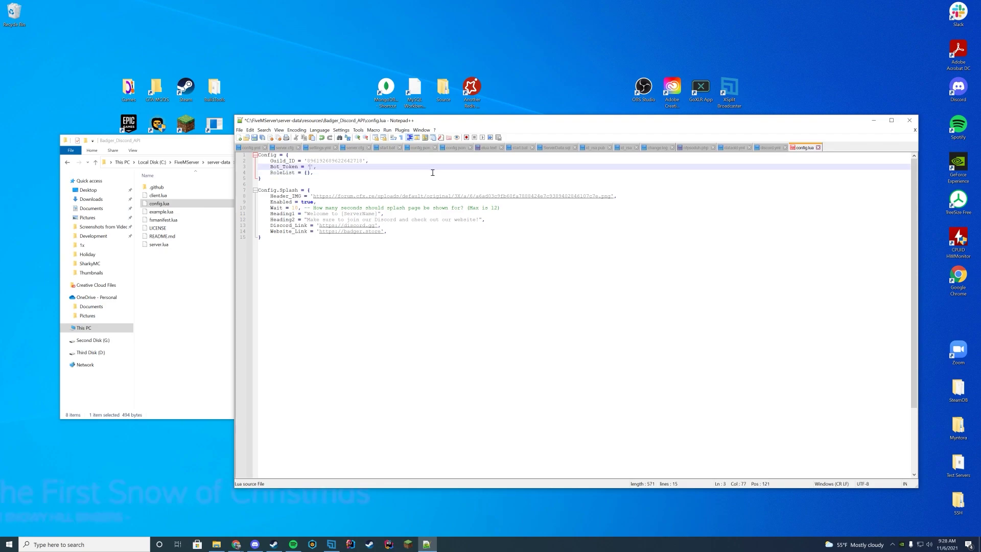
pyautogui.hotkey('ctrl', 'v')
pyautogui.hotkey('ctrl', 's')
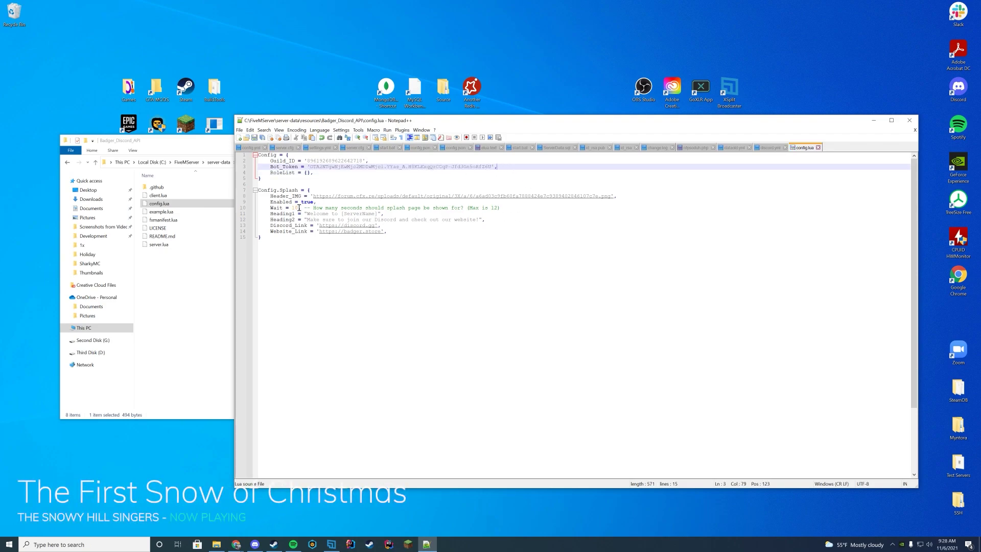
# - Return to the Developer Portal in Chrome, maximize the window and open the FiveMVideoTest application's OAuth2 settings
pyautogui.click(308, 172)
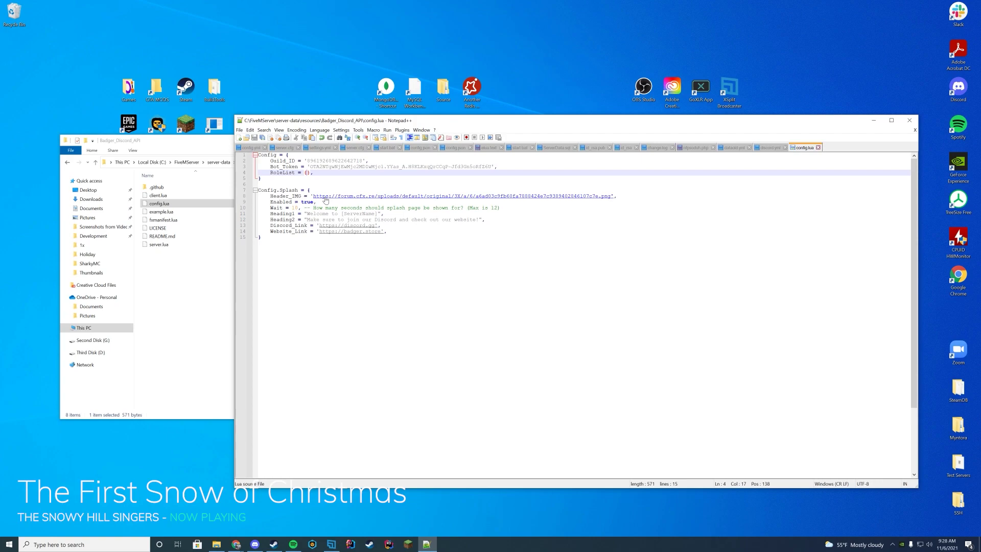
pyautogui.click(236, 545)
pyautogui.click(301, 517)
pyautogui.scroll(-3, 516, 316)
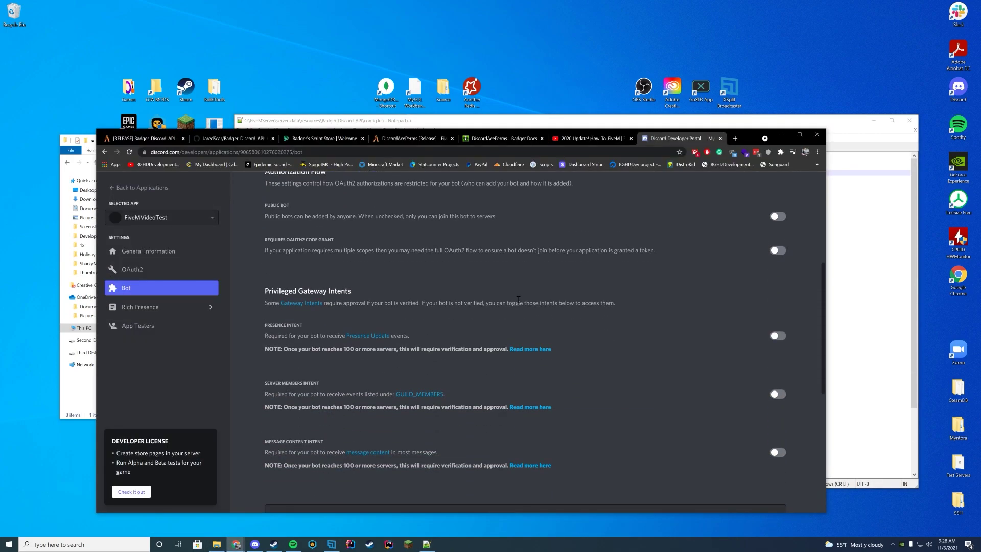
pyautogui.scroll(3, 515, 302)
pyautogui.click(800, 134)
pyautogui.click(61, 137)
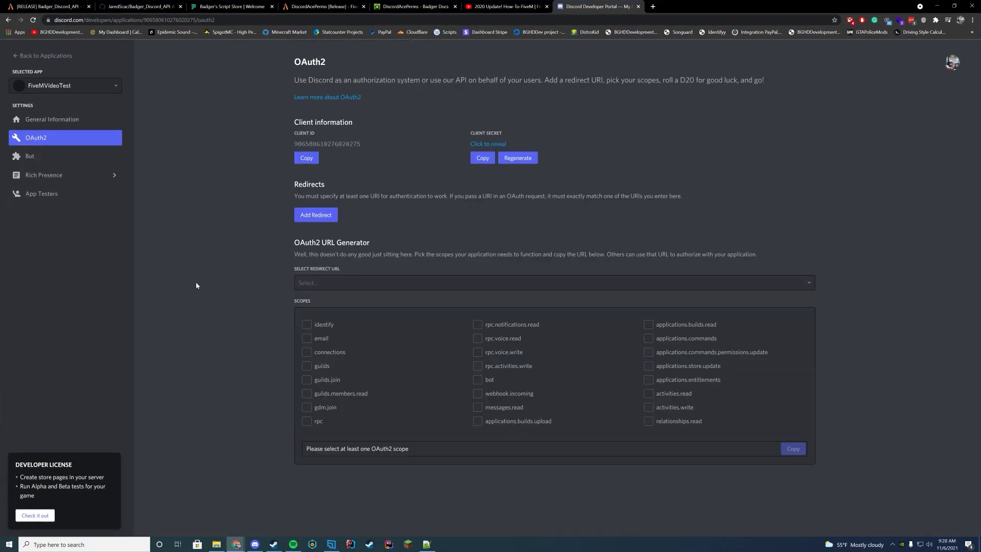
# - Generate an OAuth2 invite URL with the bot scope and Administrator permission, and copy it
pyautogui.click(386, 284)
pyautogui.click(386, 284)
pyautogui.click(477, 380)
pyautogui.scroll(-3, 596, 408)
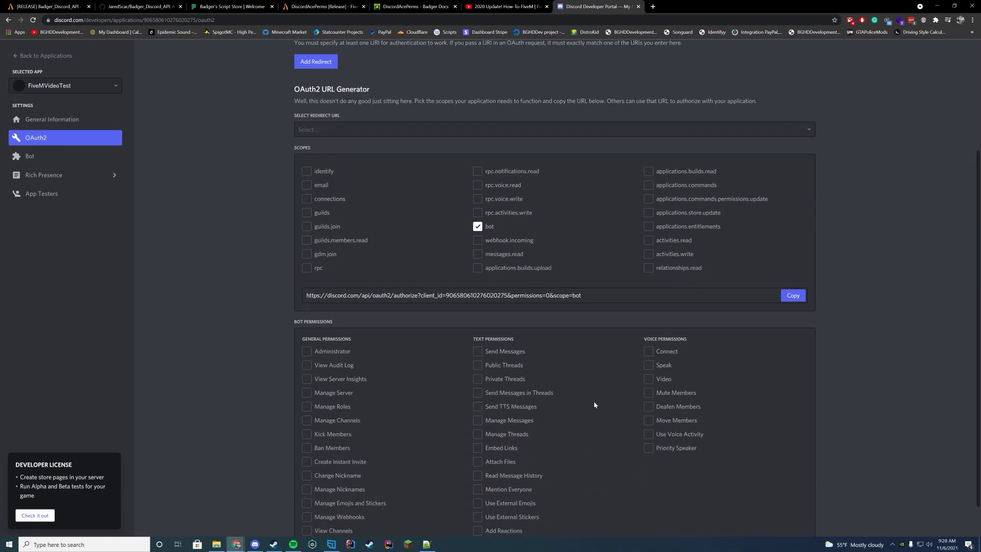
pyautogui.click(317, 355)
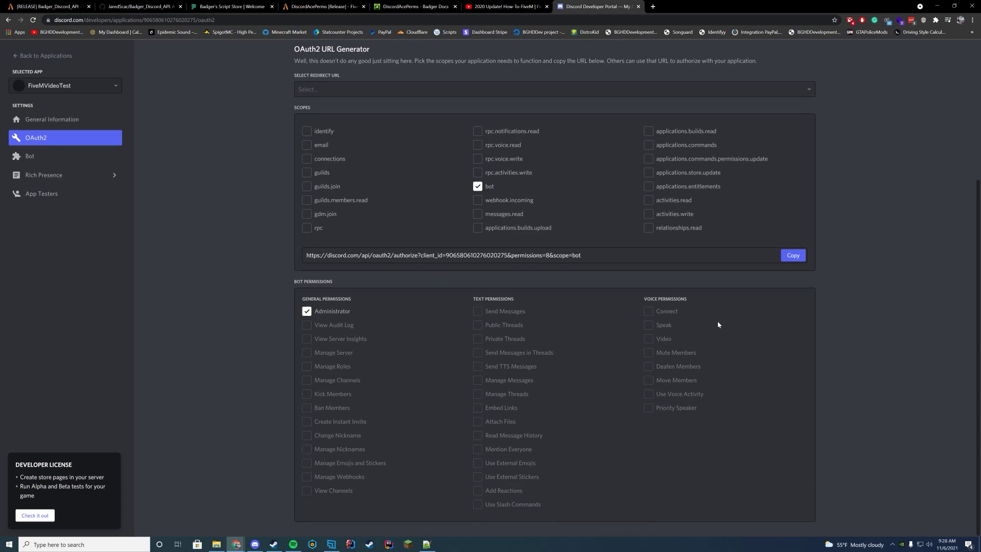
pyautogui.click(793, 256)
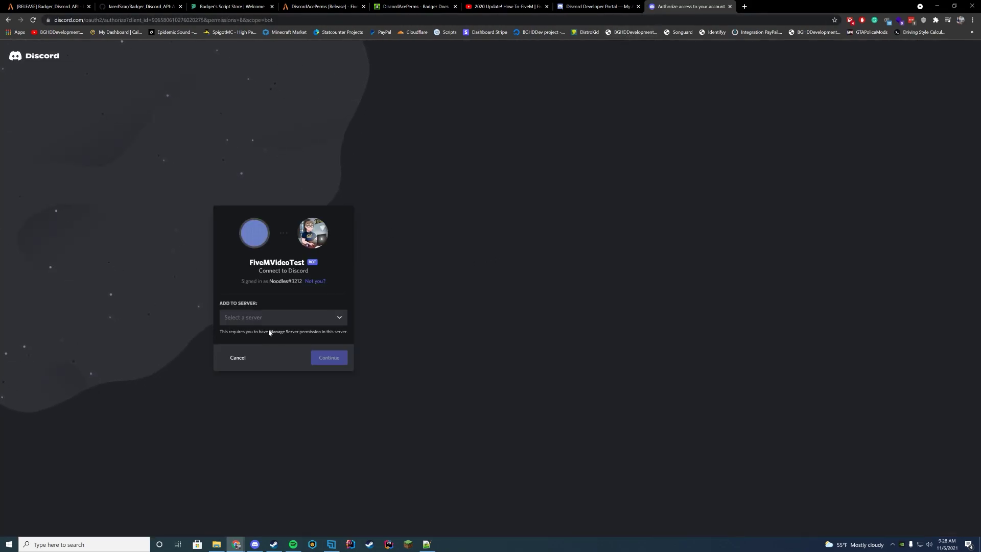
# - Authorize the FiveMVideoTest bot for the BGHDDevelopment Public FiveM Server and complete the image captcha
pyautogui.click(289, 318)
pyautogui.scroll(-1, 329, 358)
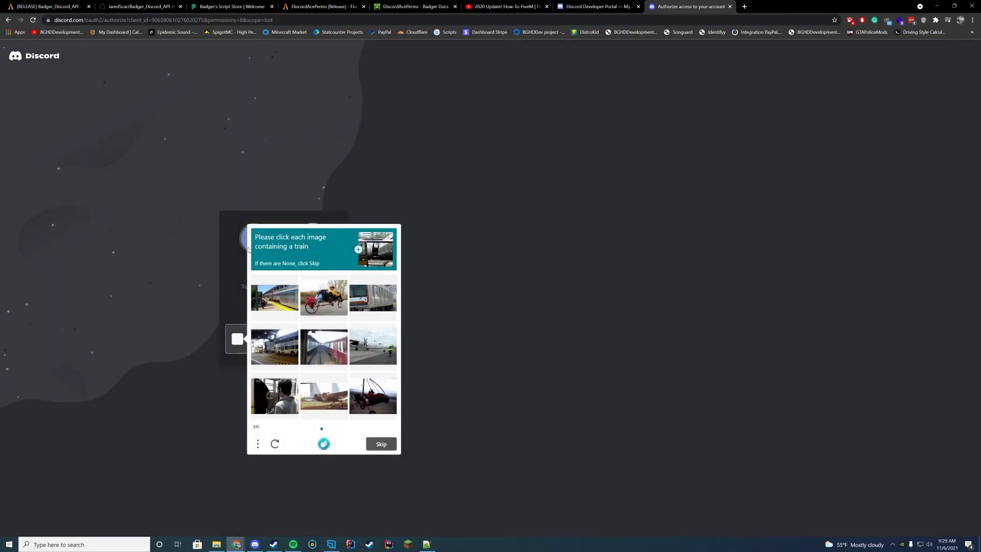
pyautogui.click(384, 302)
pyautogui.click(295, 347)
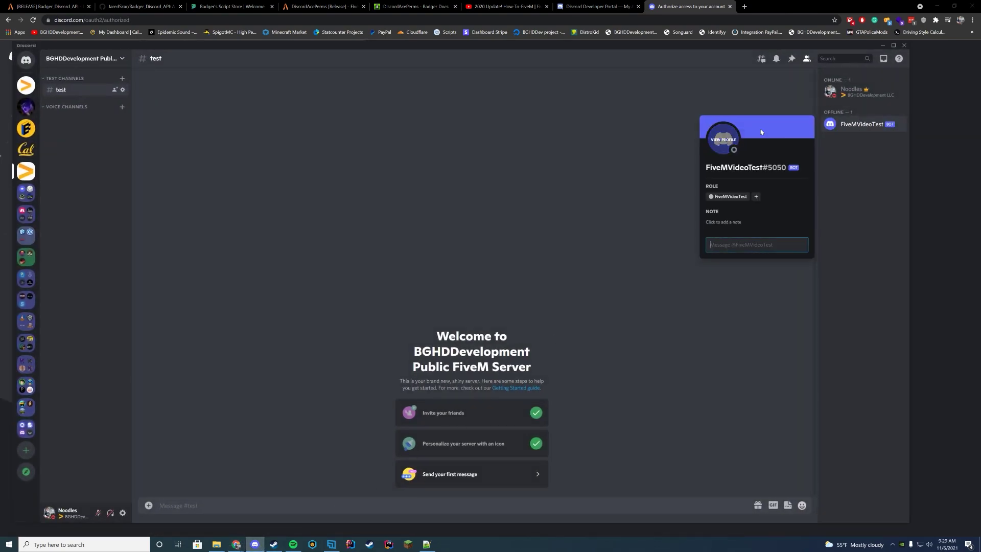
# - Check the FiveMVideoTest bot's profile and role in the Discord server, then close the authorization page
pyautogui.moveTo(711, 168); pyautogui.dragTo(768, 168)
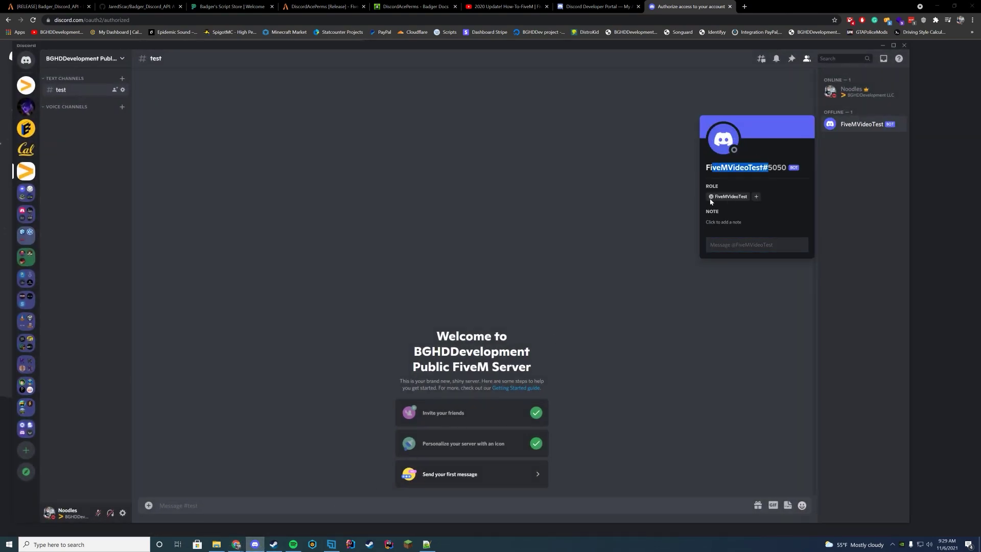
pyautogui.click(415, 174)
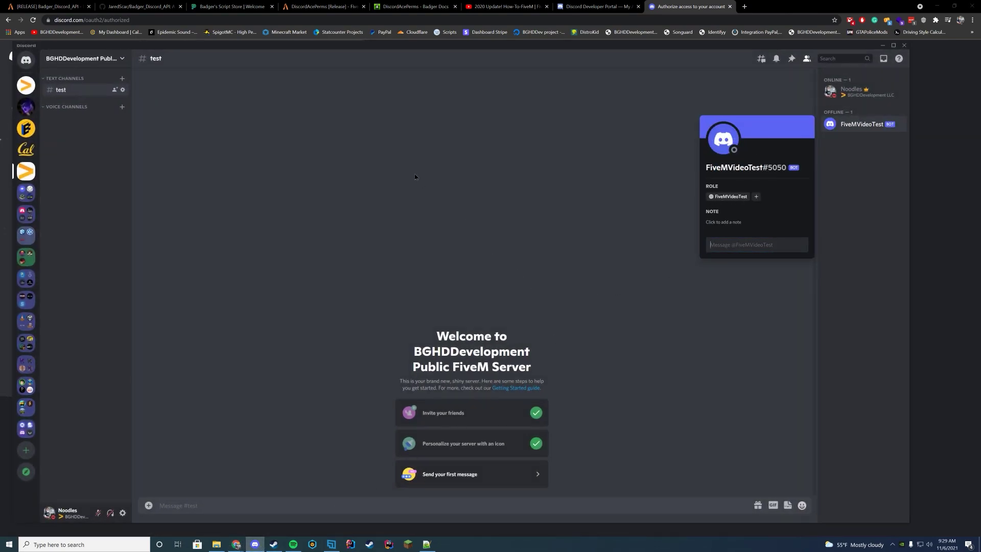
pyautogui.click(883, 46)
pyautogui.hotkey('ctrl', 'w')
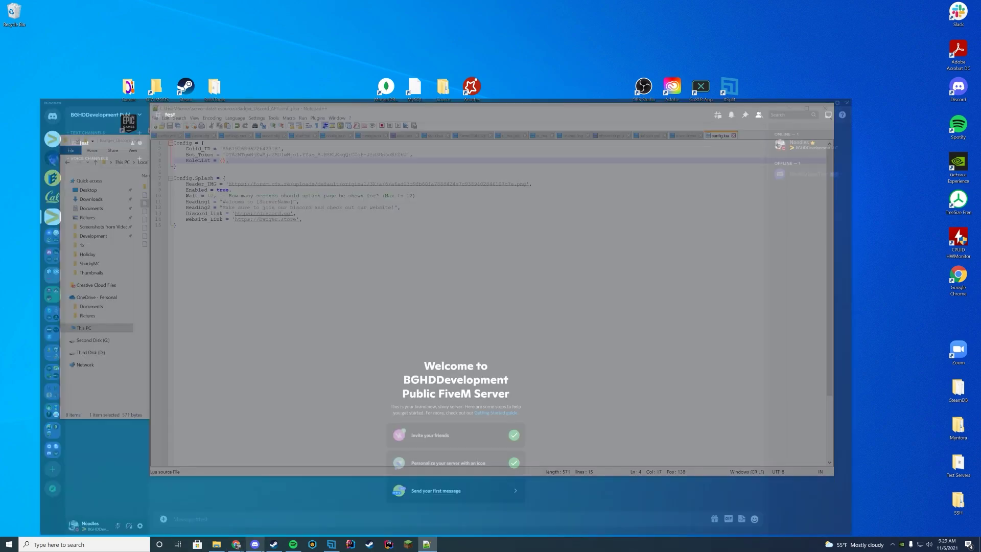
# - In the Discord server's settings, create a new role named Owner and give it the yellow role color
pyautogui.click(255, 544)
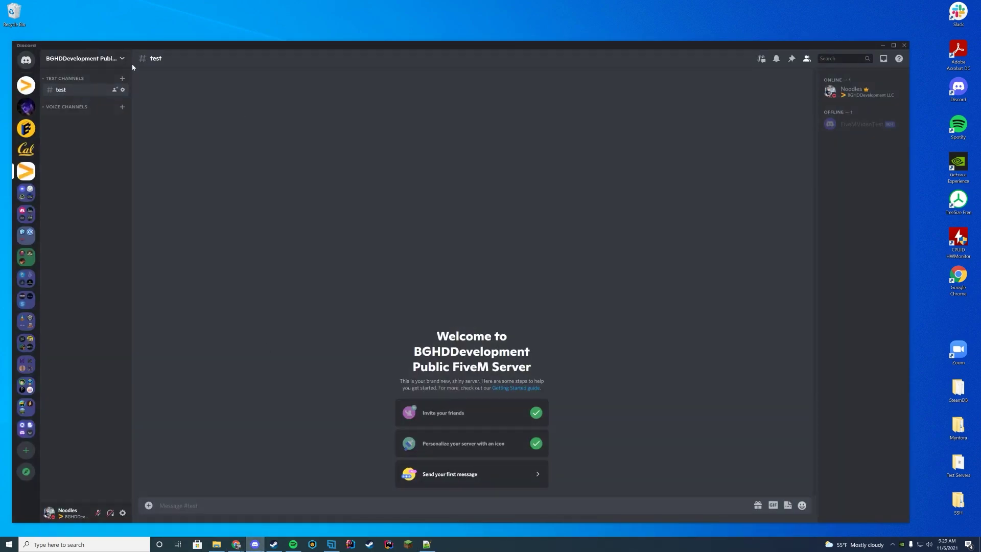
pyautogui.click(96, 59)
pyautogui.click(72, 108)
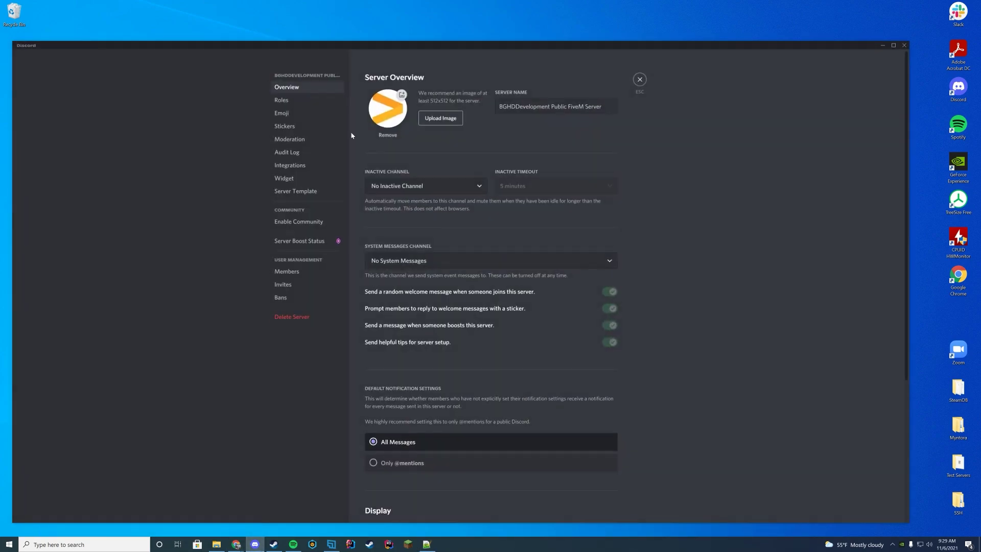
pyautogui.click(282, 100)
pyautogui.click(598, 148)
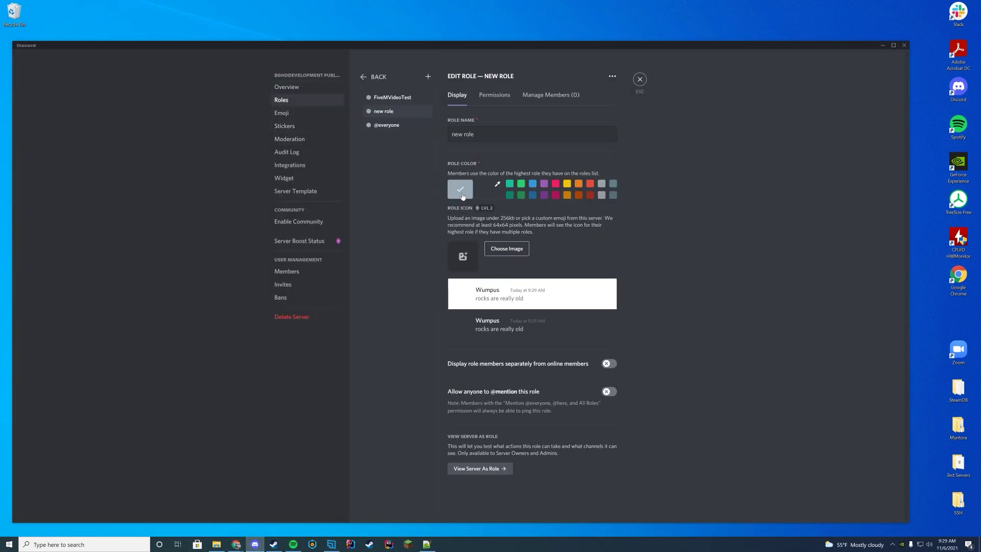
pyautogui.write('Owner')
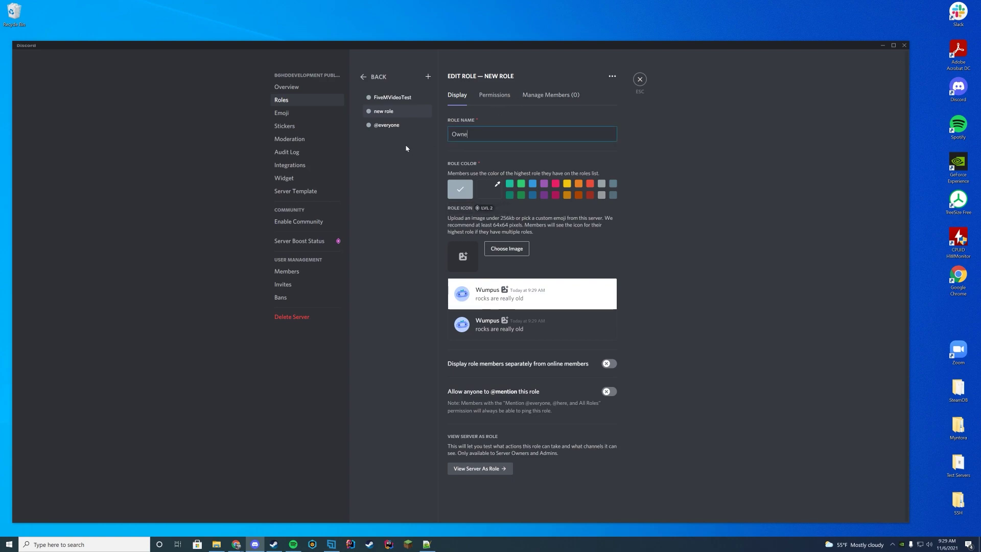
pyautogui.click(567, 184)
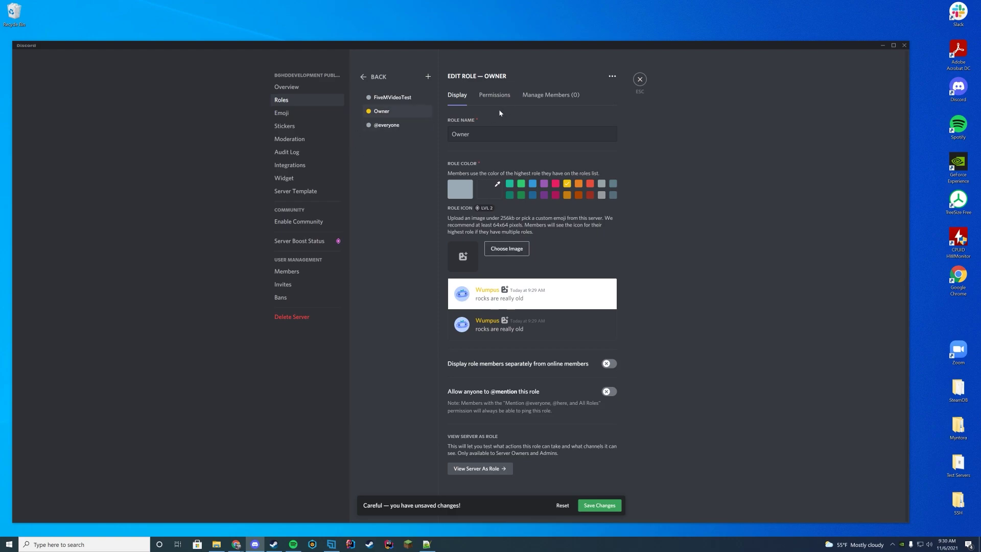
# - Find the Administrator permission by searching for admin, enable it for the Owner role, save the changes and leave the server settings
pyautogui.click(494, 96)
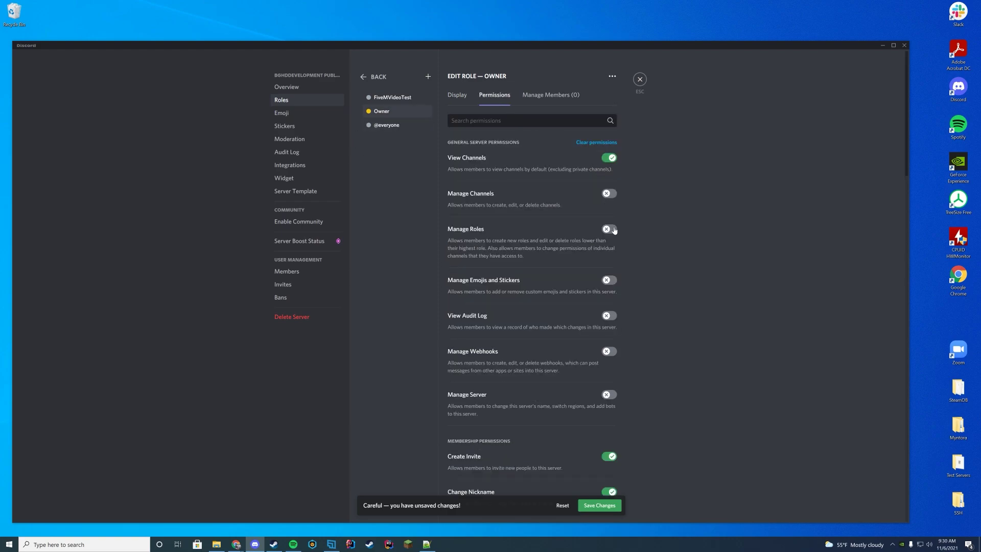
pyautogui.click(523, 123)
pyautogui.write('adm in')
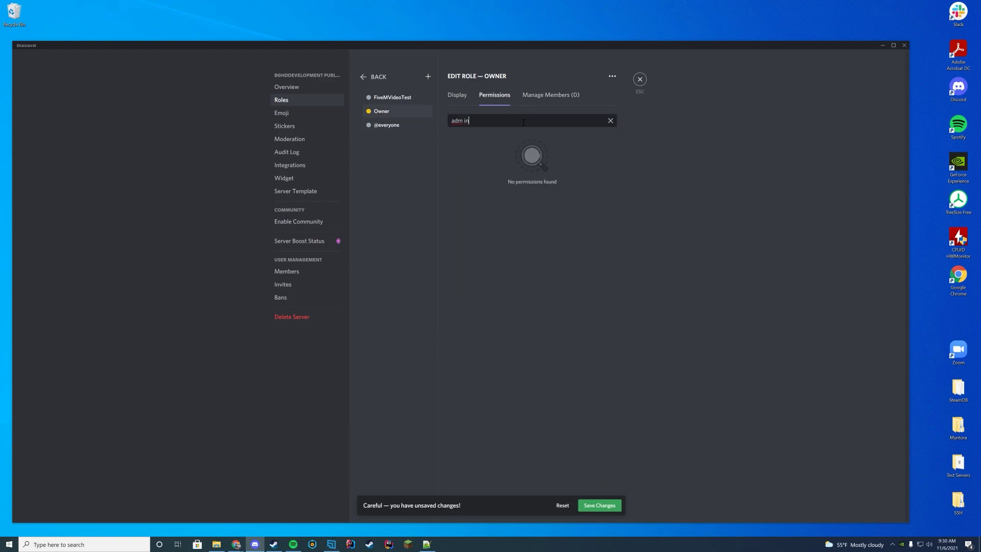
pyautogui.press('BackSpace')
pyautogui.press('BackSpace')
pyautogui.press('BackSpace')
pyautogui.write('in')
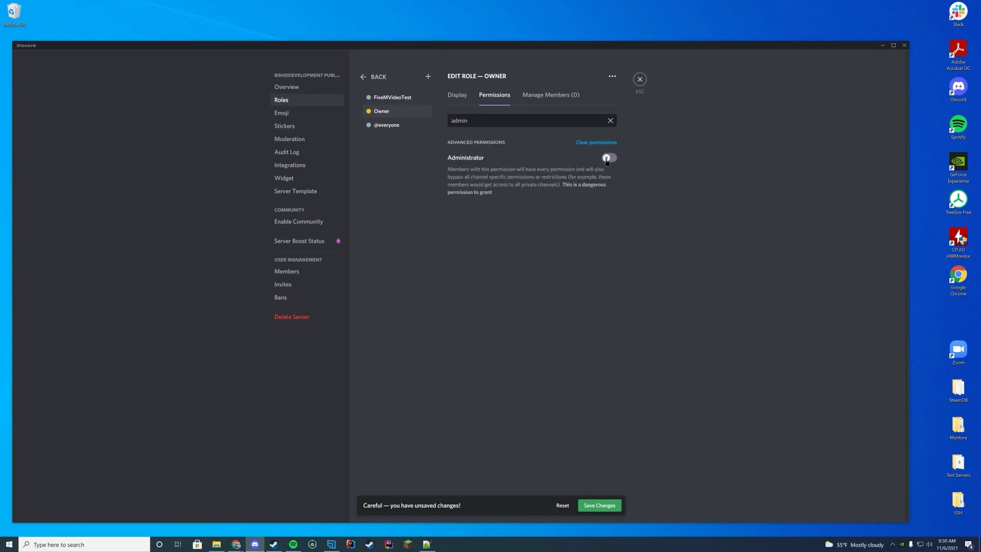
pyautogui.click(607, 158)
pyautogui.click(601, 505)
pyautogui.click(640, 80)
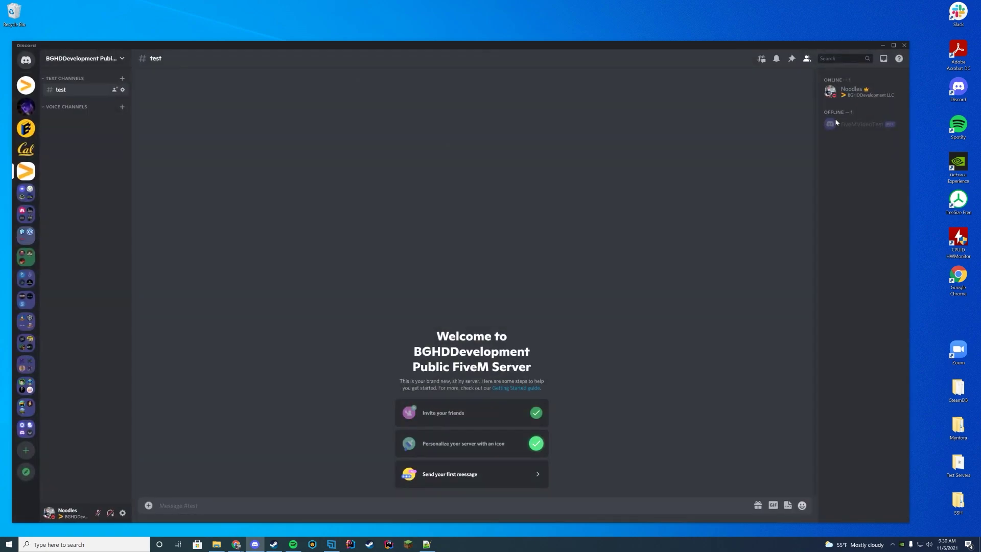
# - Assign the Owner role to the server owner's member profile in the Discord server
pyautogui.click(869, 93)
pyautogui.click(710, 234)
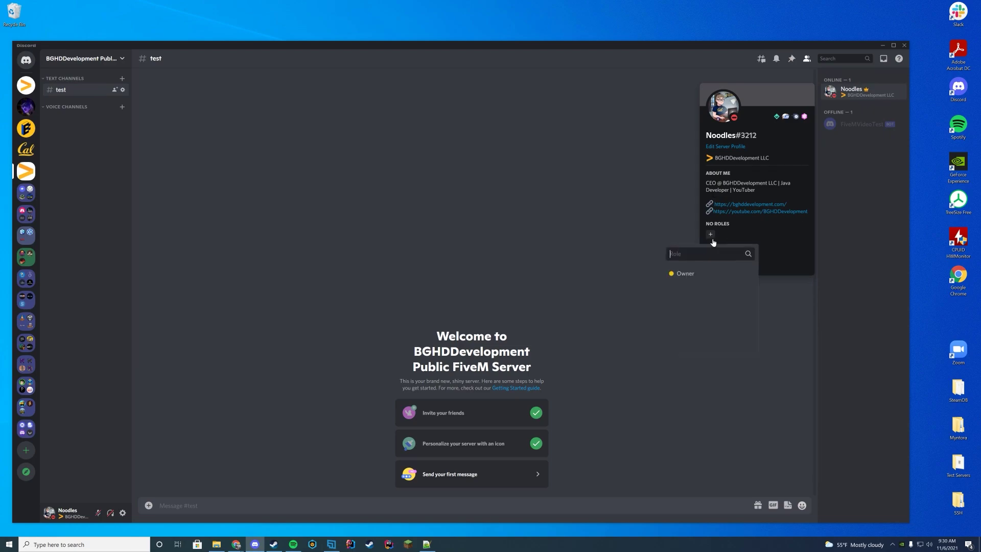
pyautogui.click(697, 276)
pyautogui.click(243, 158)
# - Open the roles in the Discord server's settings and copy the Owner role's ID
pyautogui.click(87, 63)
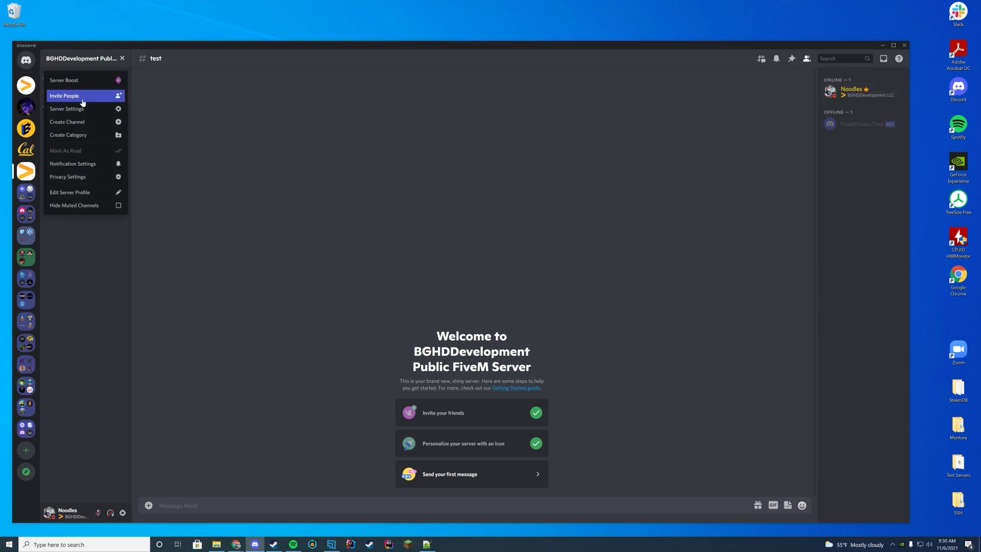
pyautogui.click(82, 111)
pyautogui.click(306, 101)
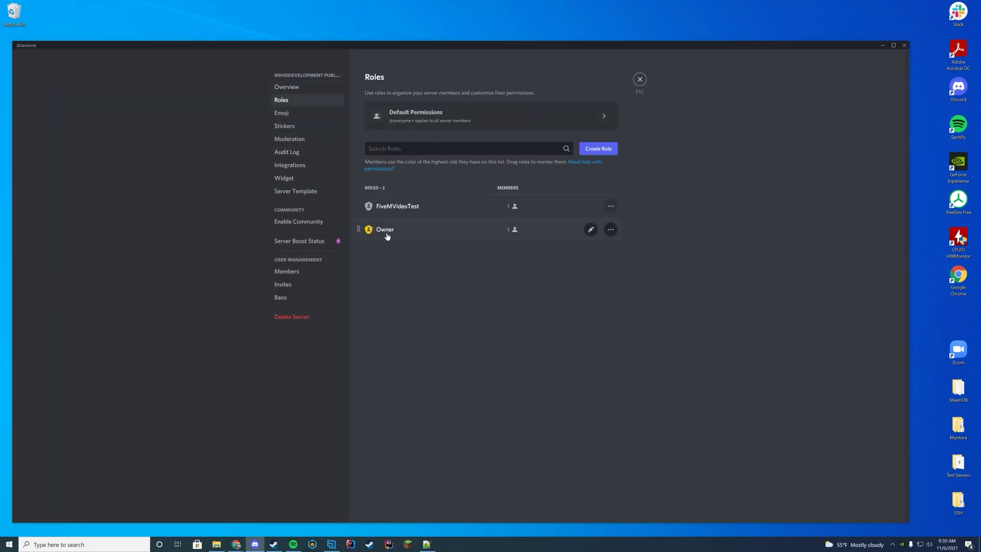
pyautogui.rightClick(386, 234)
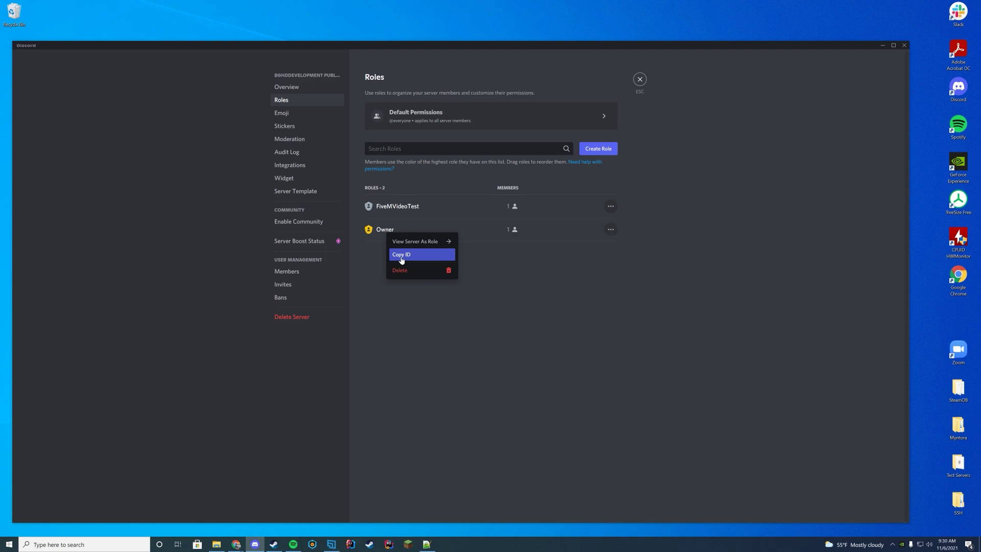
pyautogui.click(402, 260)
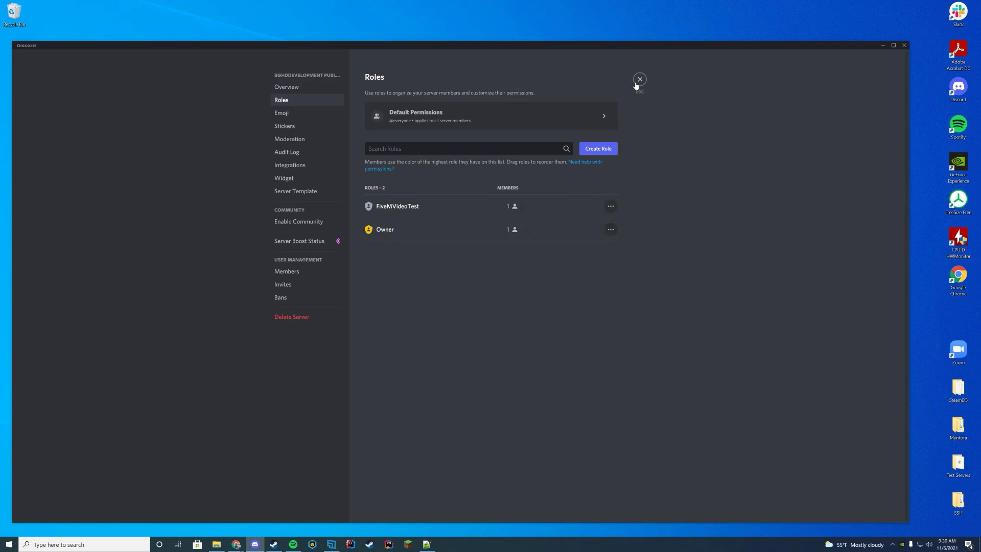
# - Create a role named Test 2 with the blue role color, save it and leave the server settings
pyautogui.click(599, 148)
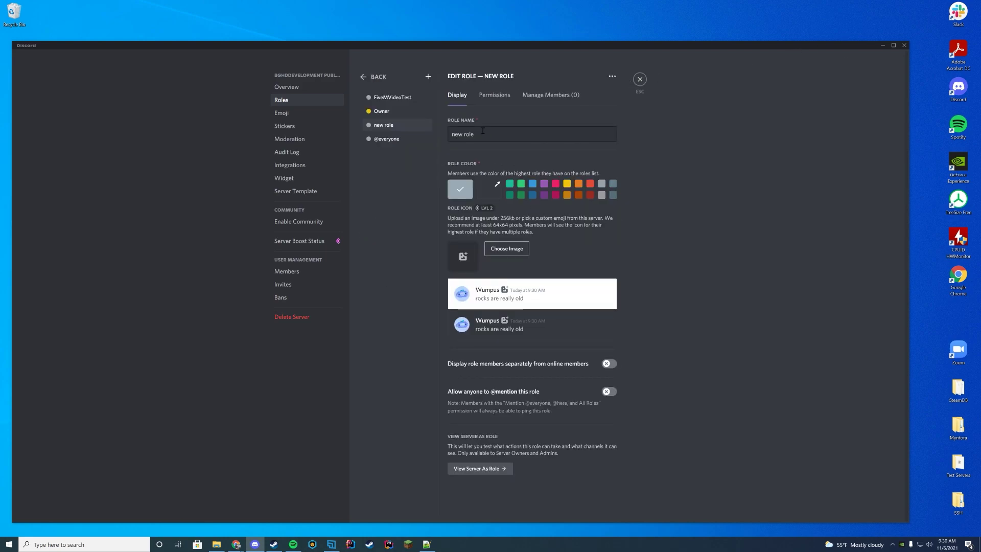
pyautogui.tripleClick(483, 132)
pyautogui.write('Test 2')
pyautogui.click(533, 183)
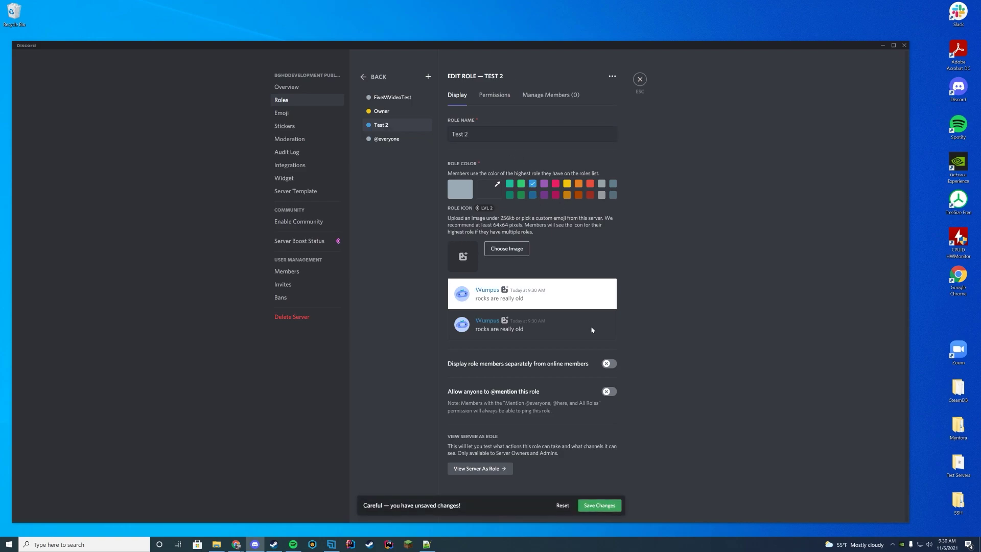
pyautogui.click(640, 79)
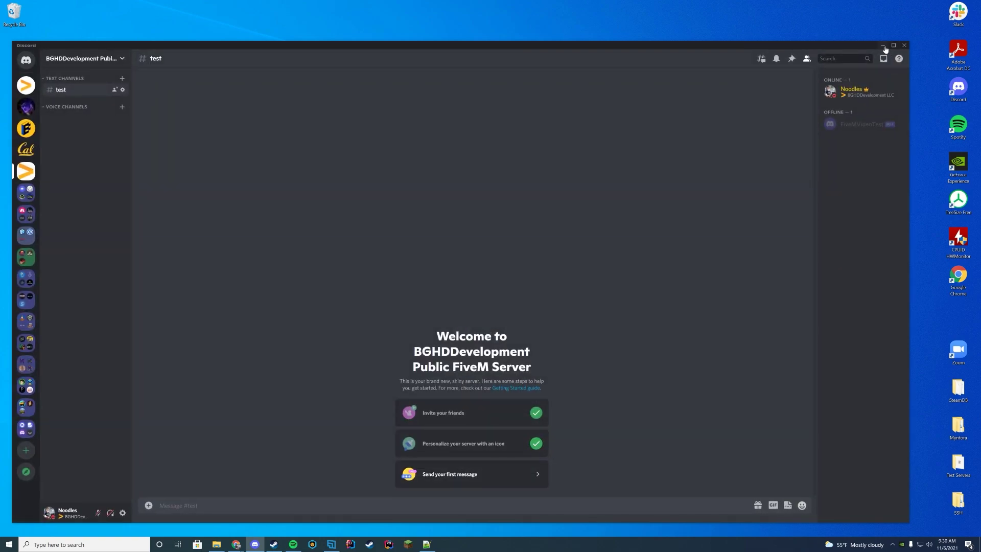
# - Switch to config.lua in Notepad++, expand RoleList over several lines and add an ['Owner'] entry with the copied role ID
pyautogui.click(426, 543)
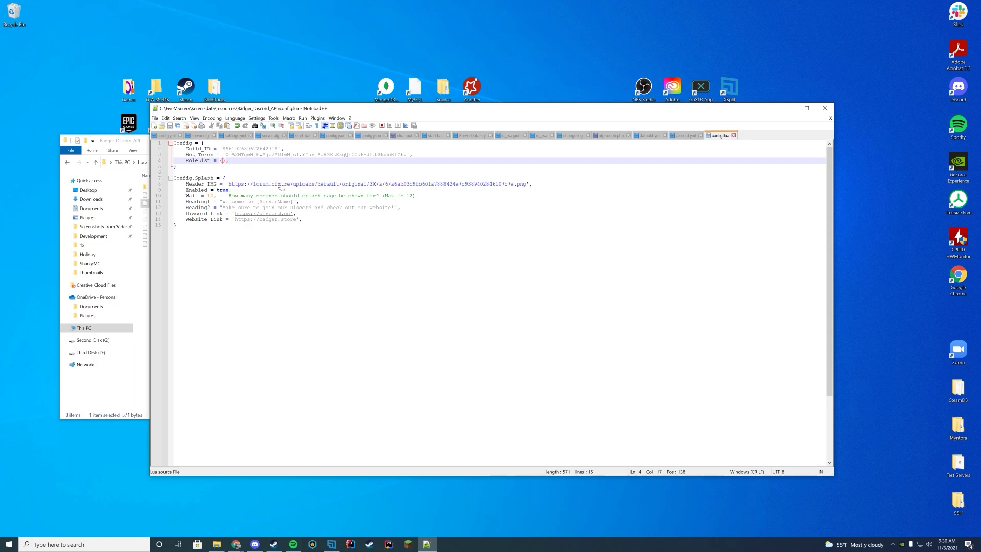
pyautogui.press('Return')
pyautogui.press('Return')
pyautogui.press('Return')
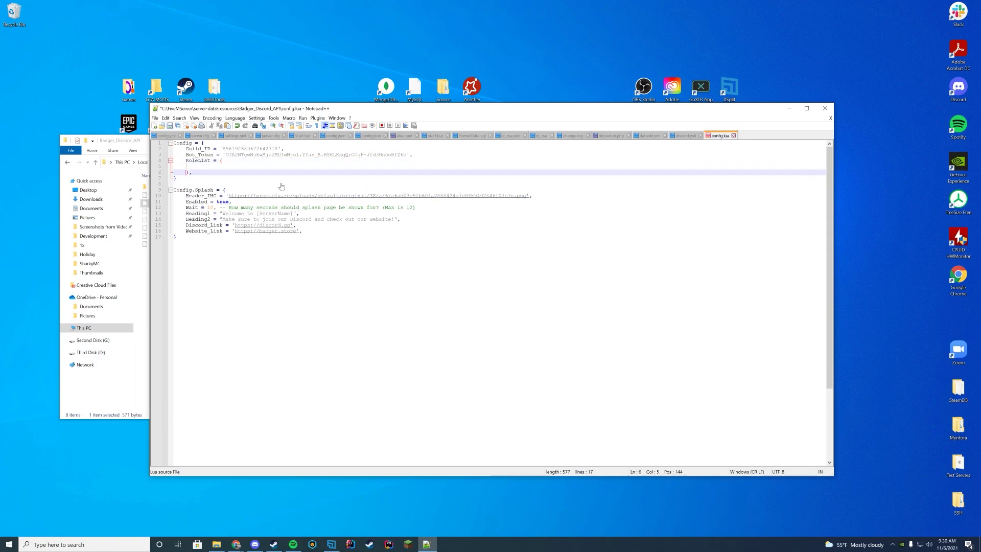
pyautogui.press('Up')
pyautogui.press('Up')
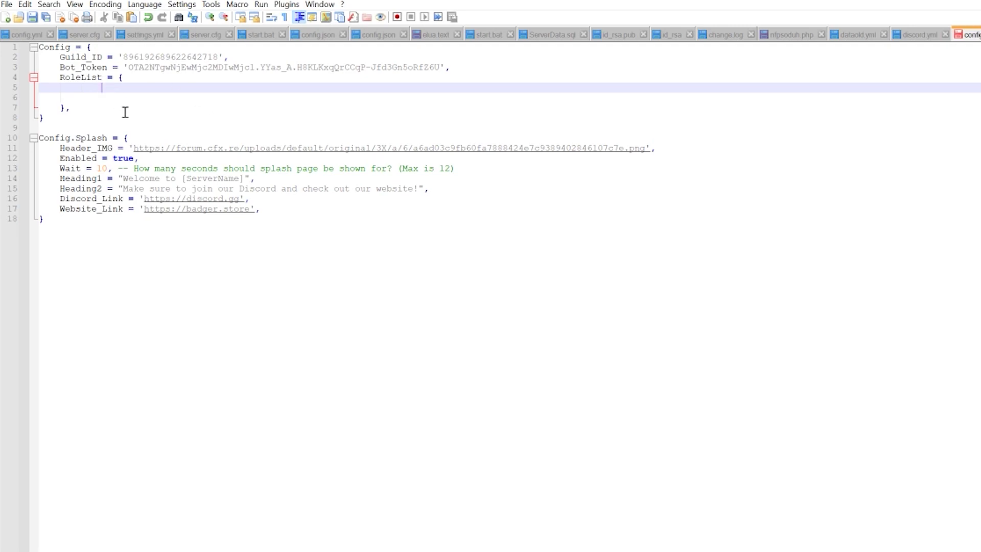
pyautogui.write("['Owner'] =")
pyautogui.hotkey('ctrl', 'v')
pyautogui.write(',')
pyautogui.press('Return')
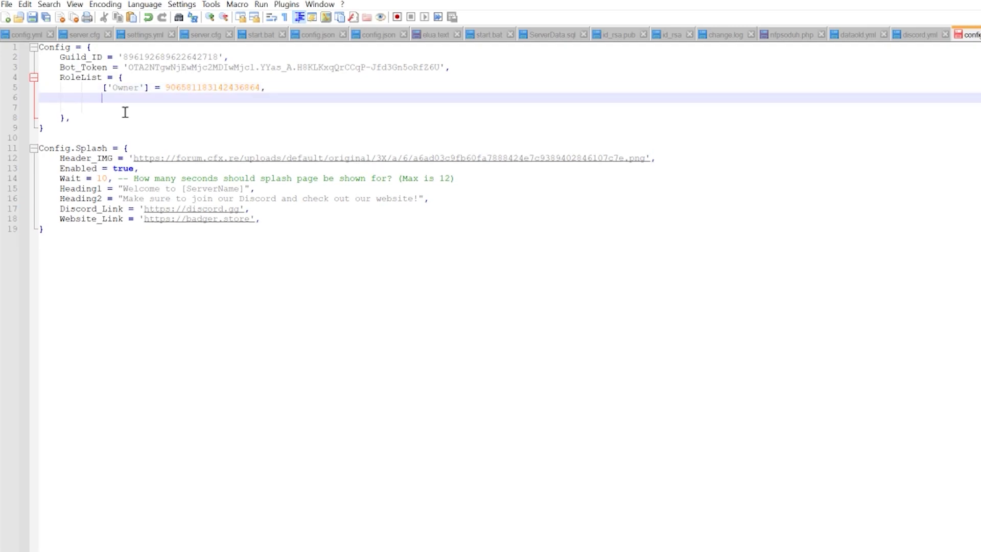
# - Add a ['Test2'] entry to RoleList with the Test 2 role's ID copied from Discord, remove the spare blank line and save
pyautogui.write("['Test2']")
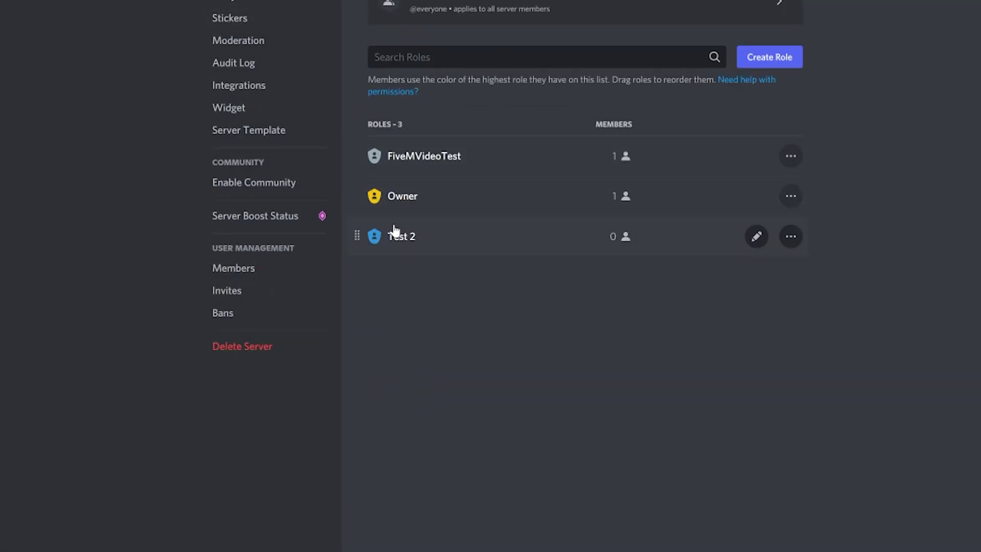
pyautogui.rightClick(401, 244)
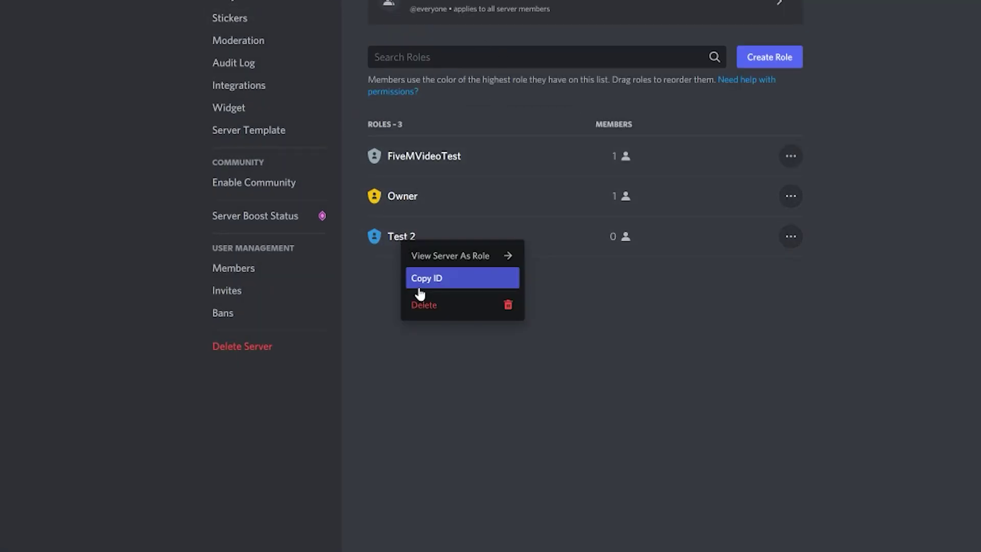
pyautogui.click(418, 278)
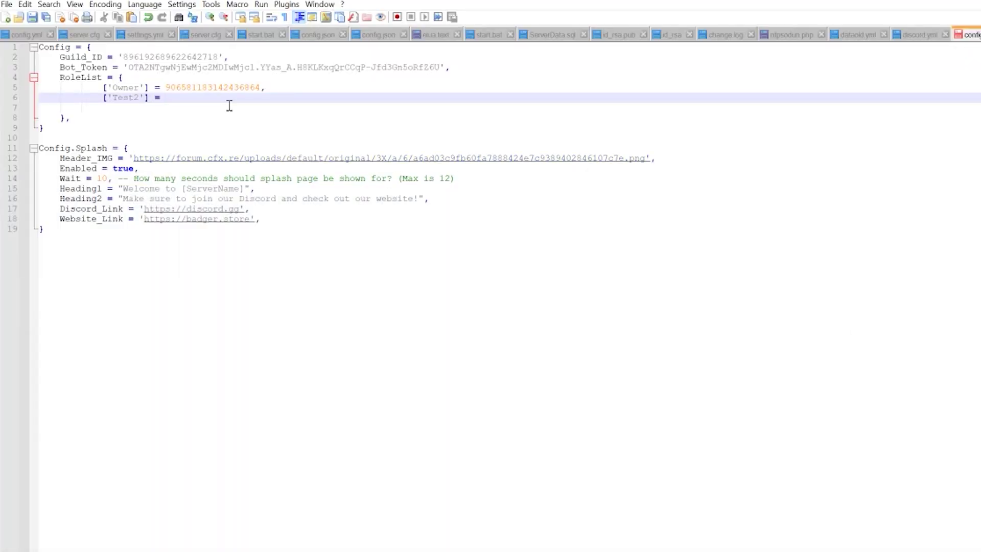
pyautogui.hotkey('ctrl', 'v')
pyautogui.click(287, 116)
pyautogui.click(270, 111)
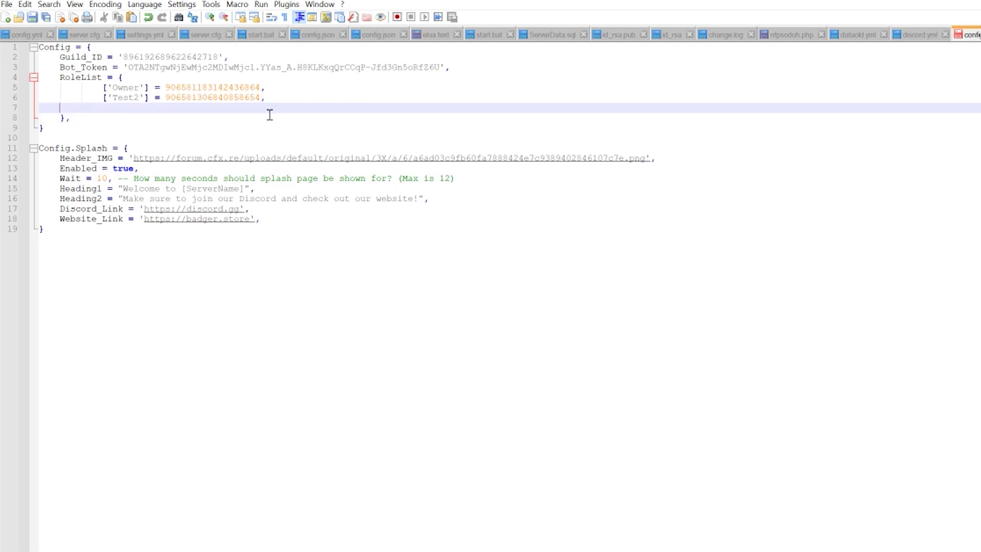
pyautogui.press('BackSpace')
pyautogui.press('BackSpace')
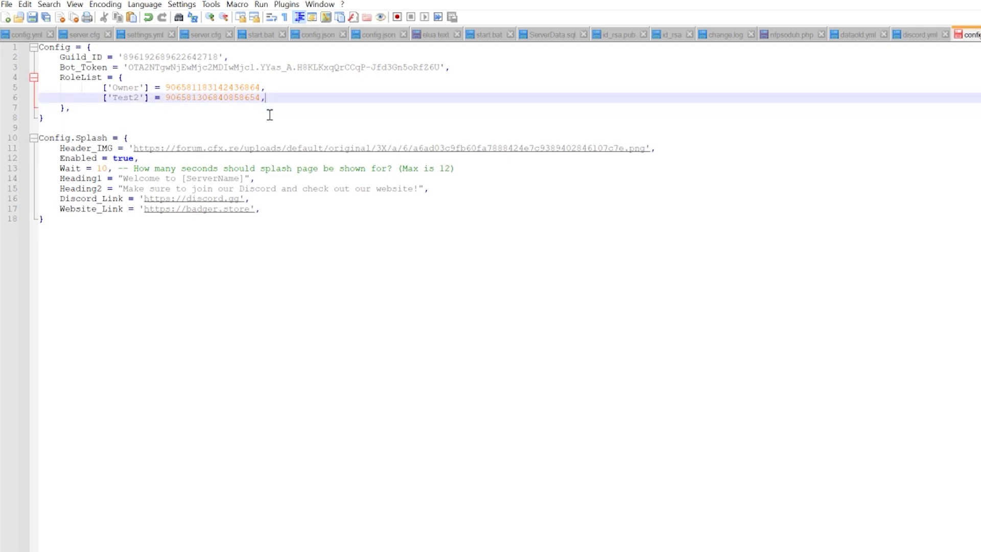
pyautogui.click(261, 109)
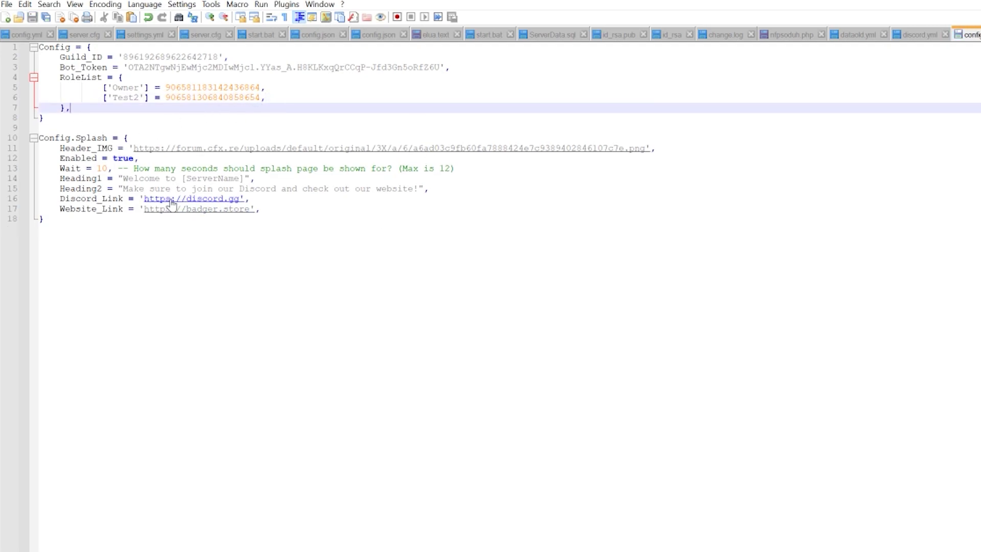
# - Set Enabled to false in Config.Splash, save config.lua and close Notepad++
pyautogui.doubleClick(122, 159)
pyautogui.write('false')
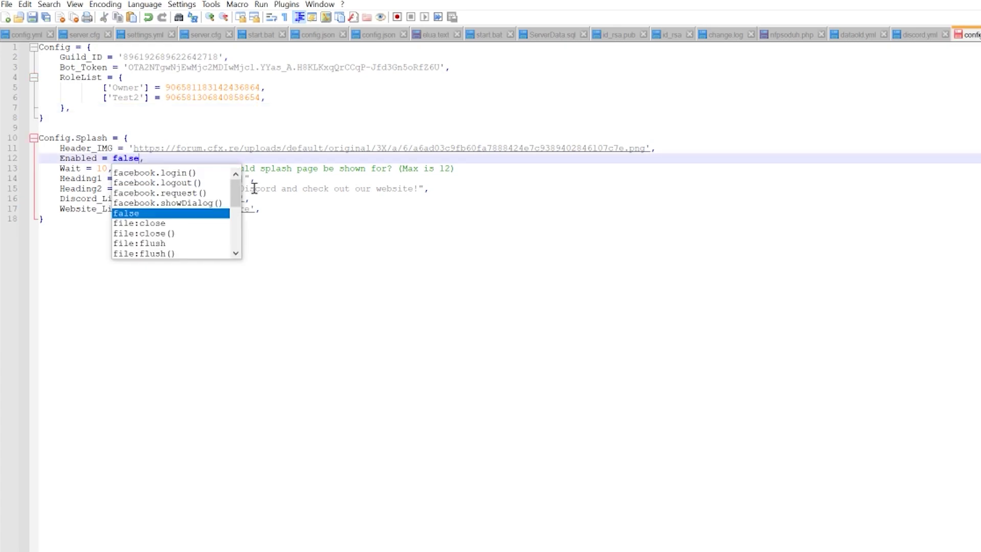
pyautogui.click(313, 149)
pyautogui.click(213, 208)
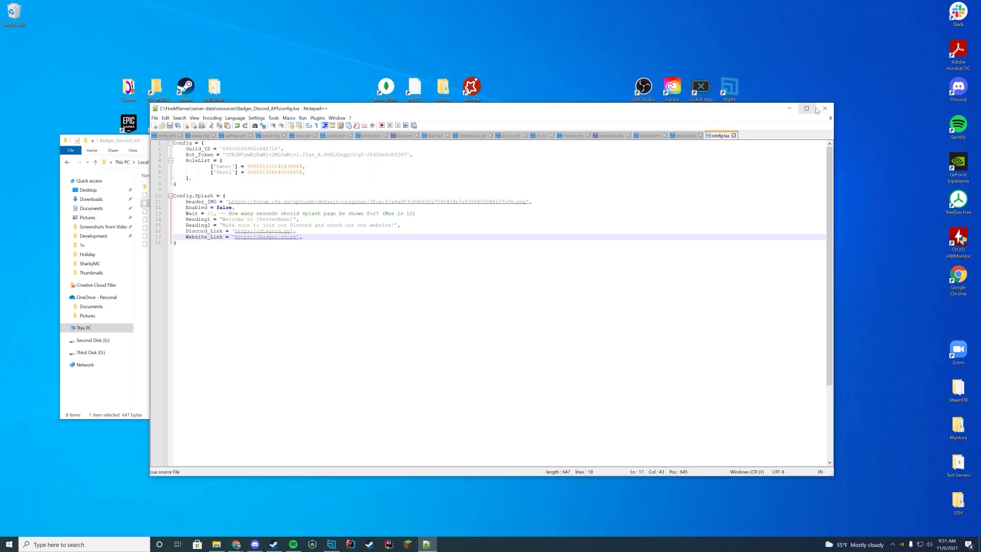
pyautogui.click(825, 108)
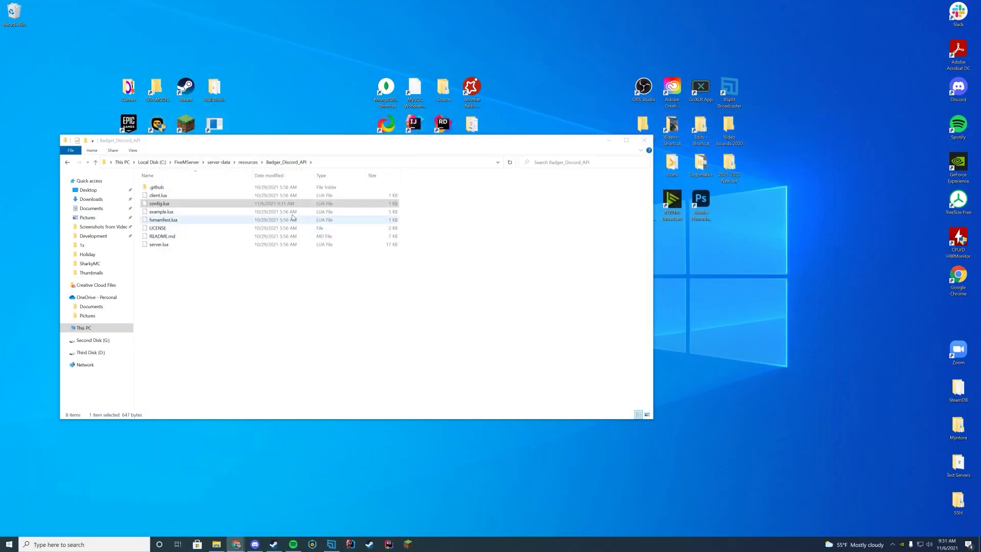
# - Open example.lua in Notepad++, look over the sample Badger_Discord_API function calls and close it
pyautogui.rightClick(193, 237)
pyautogui.click(164, 214)
pyautogui.rightClick(163, 215)
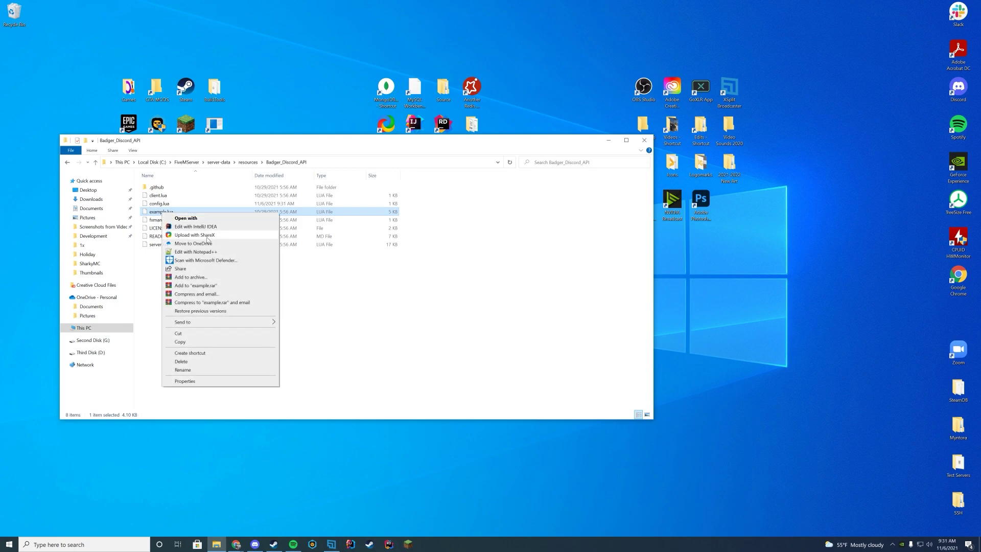
pyautogui.click(208, 255)
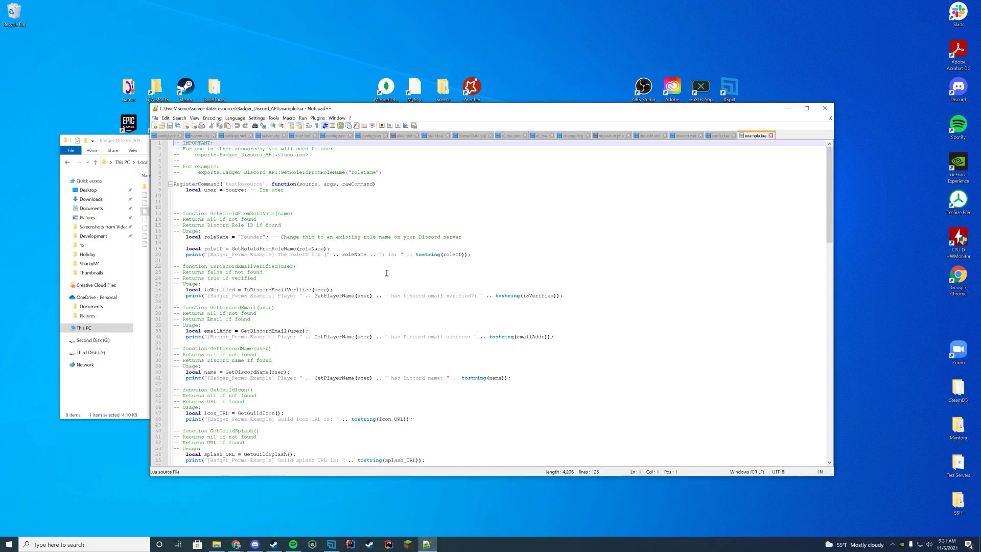
pyautogui.moveTo(222, 174); pyautogui.dragTo(575, 375)
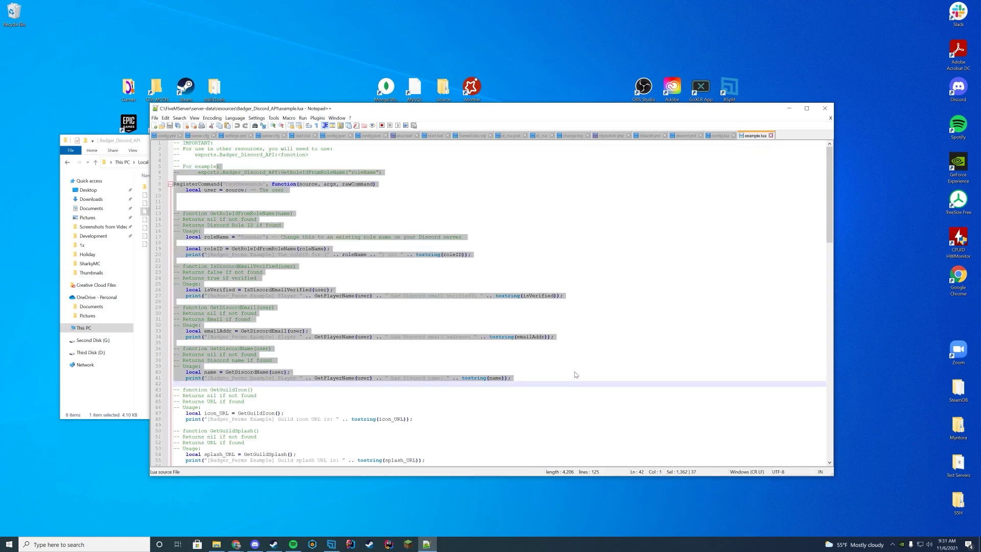
pyautogui.click(576, 374)
pyautogui.click(825, 108)
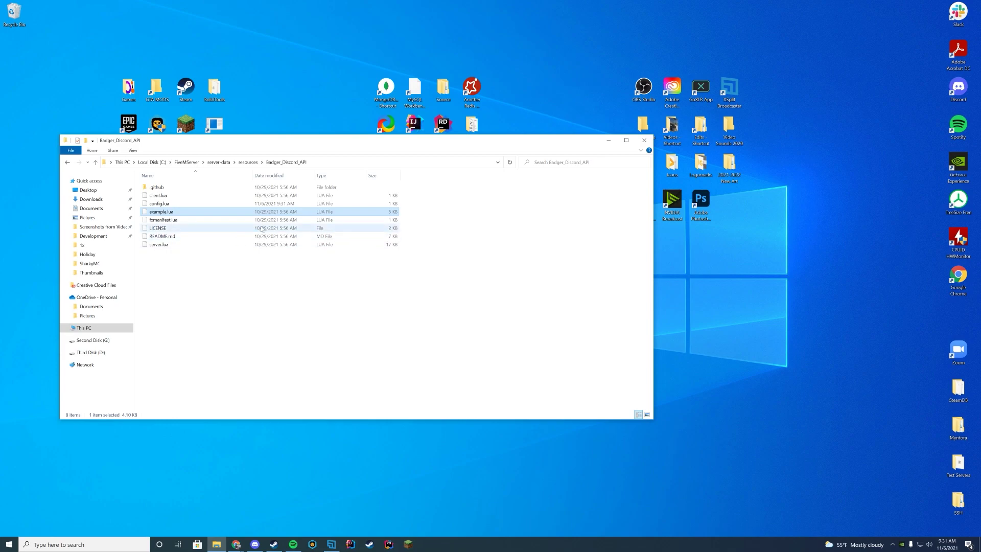
# - Go back to the resources folder and copy the Badger_Discord_API folder's name without renaming it
pyautogui.click(248, 162)
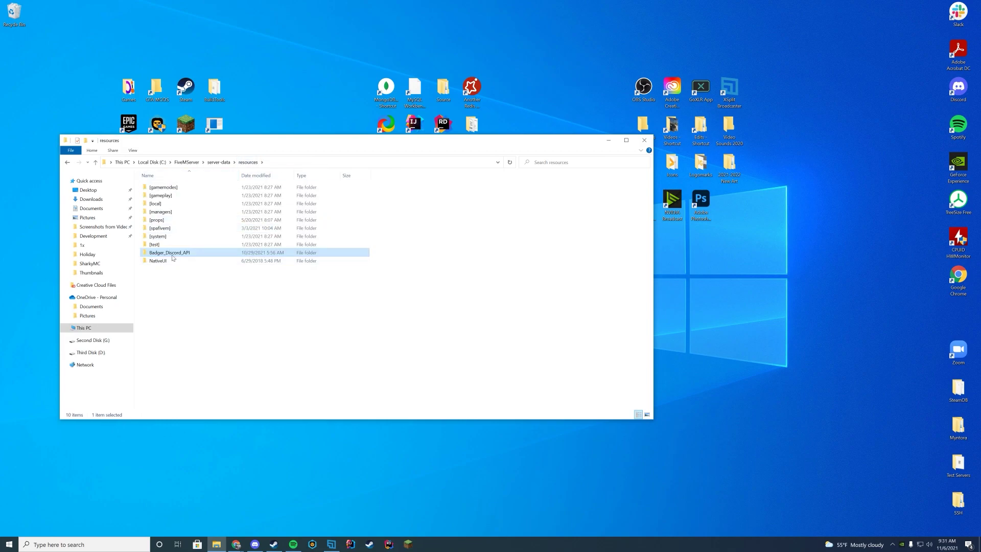
pyautogui.rightClick(176, 258)
pyautogui.click(235, 513)
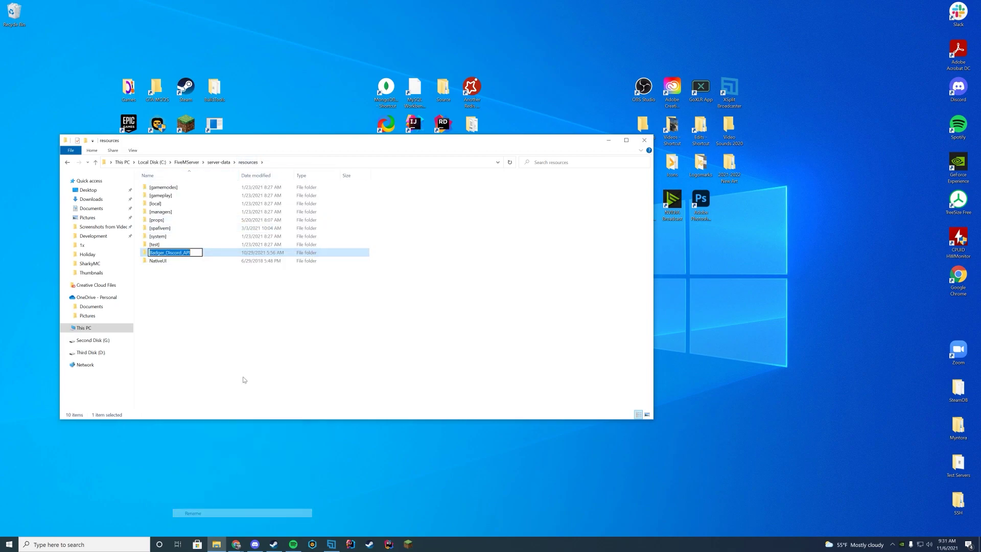
pyautogui.rightClick(179, 251)
pyautogui.click(194, 274)
pyautogui.press('Escape')
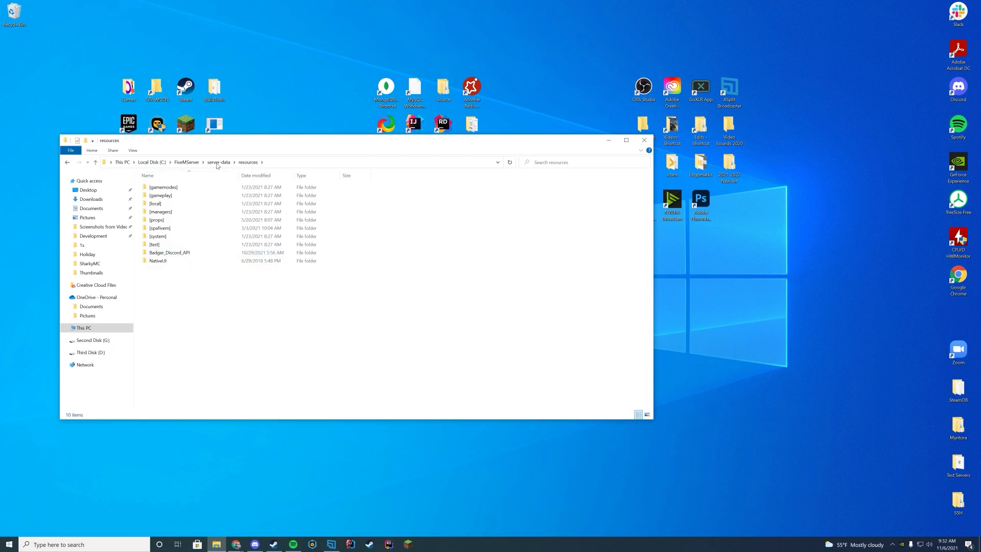
# - Open server.cfg from server-data in Notepad++, add "ensure Badger_Discord_API" below the NativeUI line, save and close it
pyautogui.hotkey('alt', 'Up')
pyautogui.rightClick(159, 236)
pyautogui.click(186, 277)
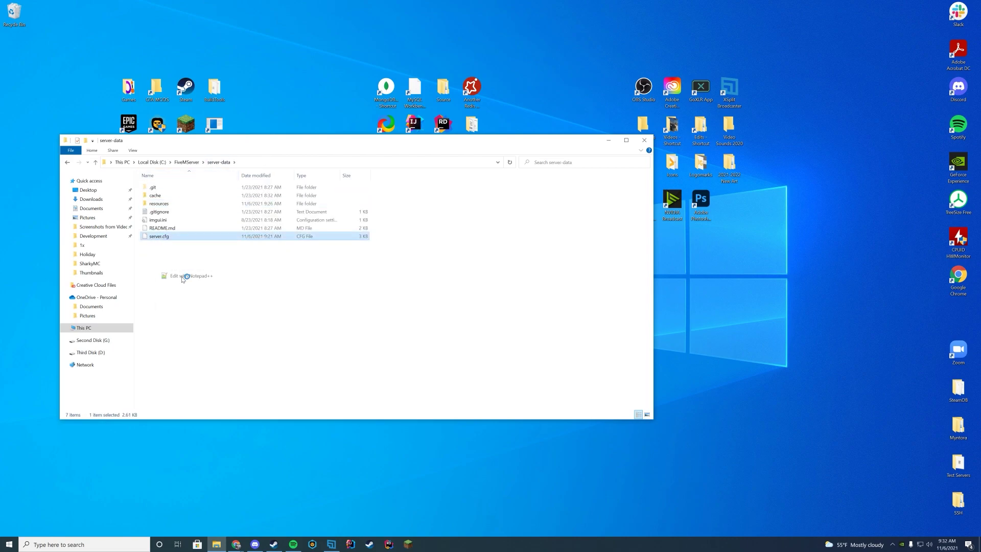
pyautogui.write('ensure')
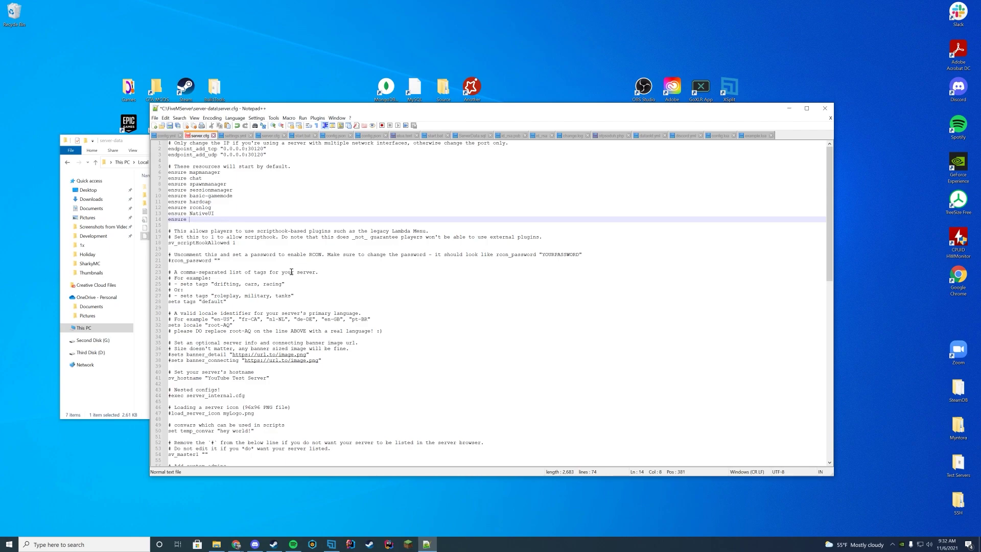
pyautogui.hotkey('ctrl', 'v')
pyautogui.hotkey('ctrl', 's')
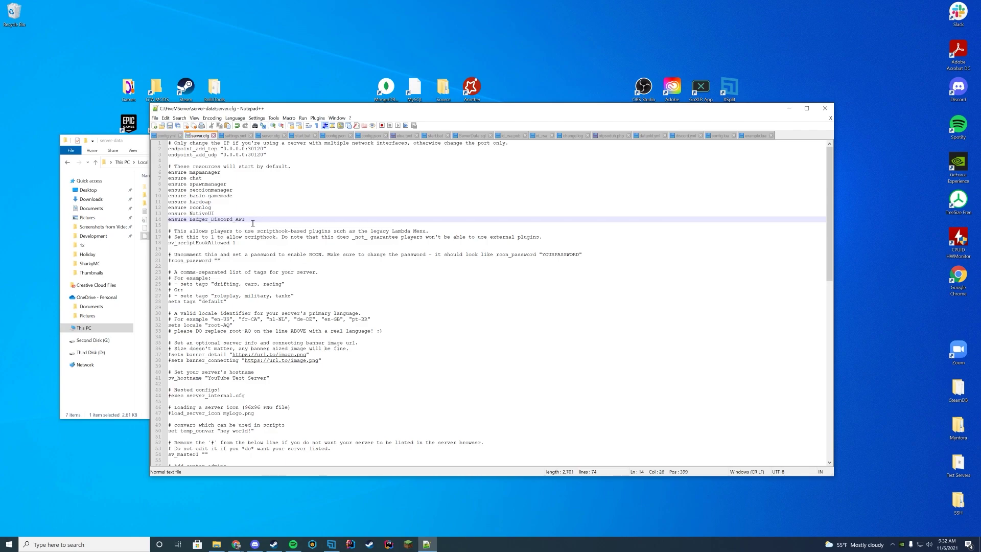
pyautogui.moveTo(248, 219); pyautogui.dragTo(157, 219)
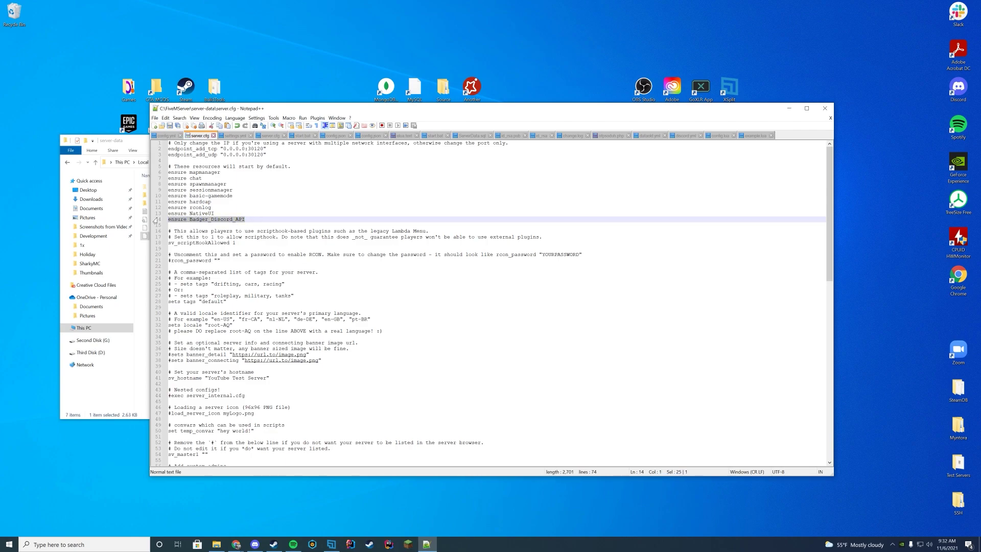
pyautogui.click(264, 221)
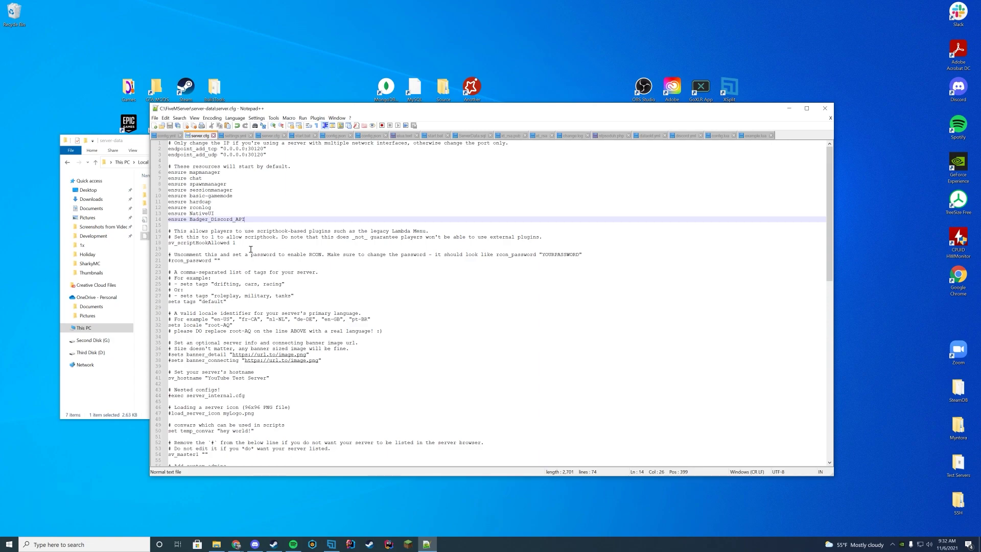
pyautogui.click(825, 108)
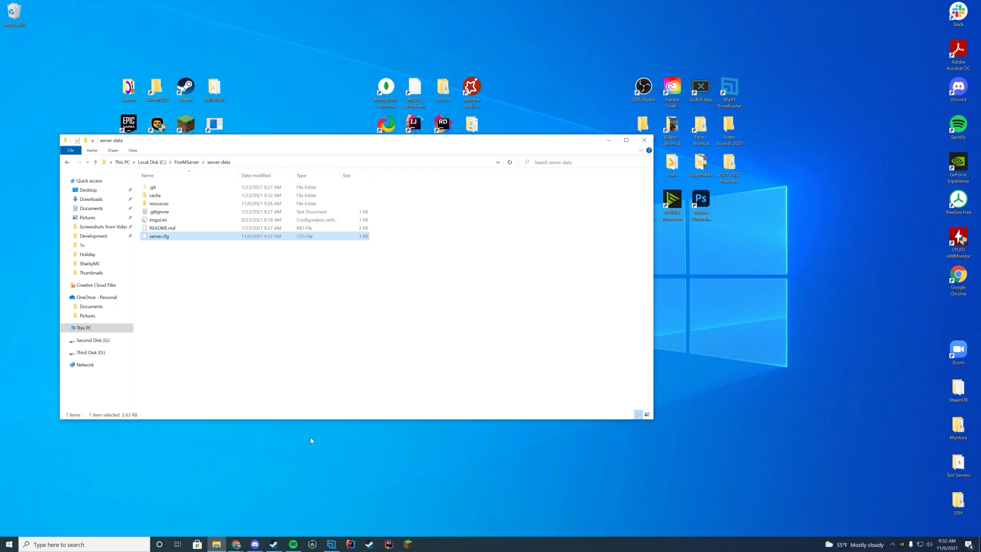
# - Switch to Chrome and look over the DiscordAcePerms release post on the Cfx.re forum and its GitHub repository page
pyautogui.click(235, 545)
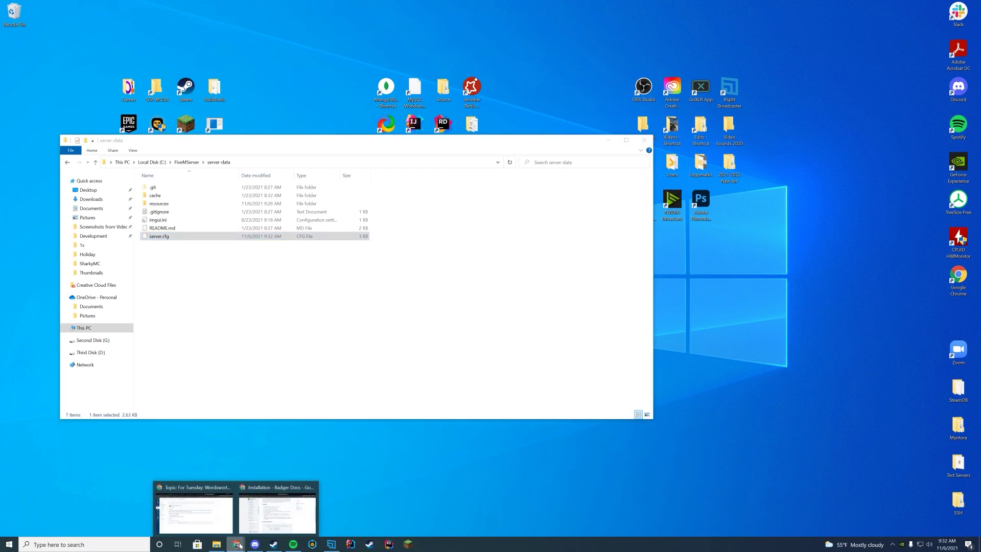
pyautogui.click(245, 543)
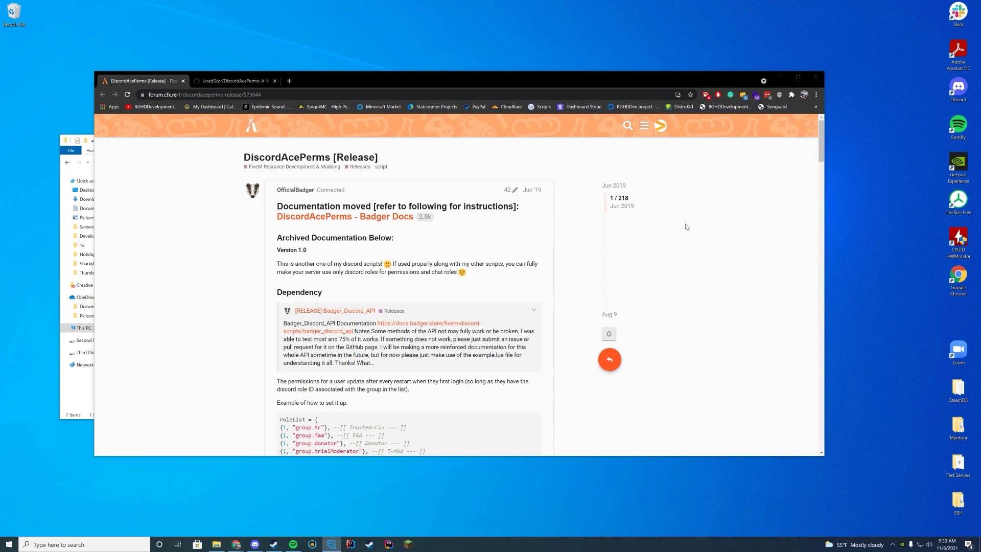
pyautogui.scroll(-2, 686, 226)
pyautogui.scroll(1, 686, 235)
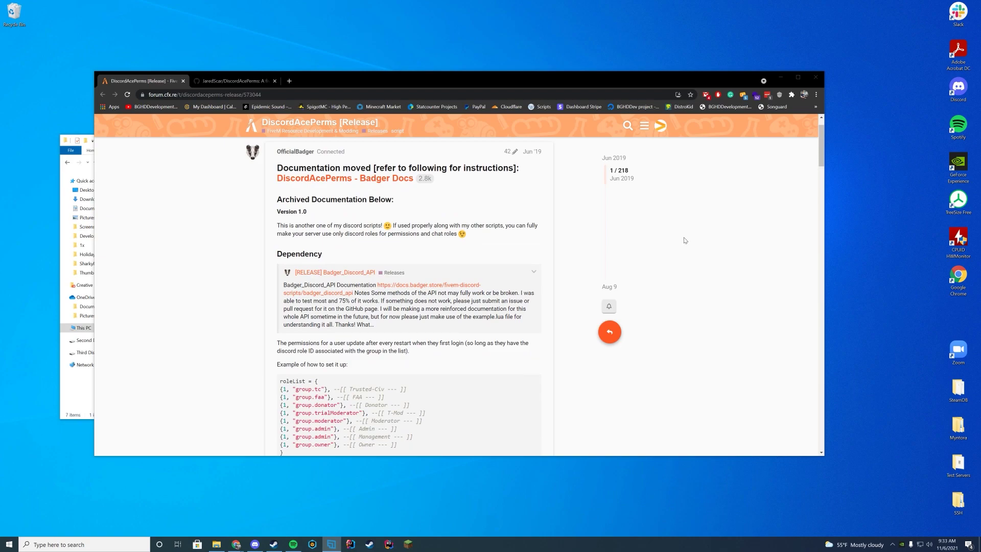
pyautogui.click(233, 81)
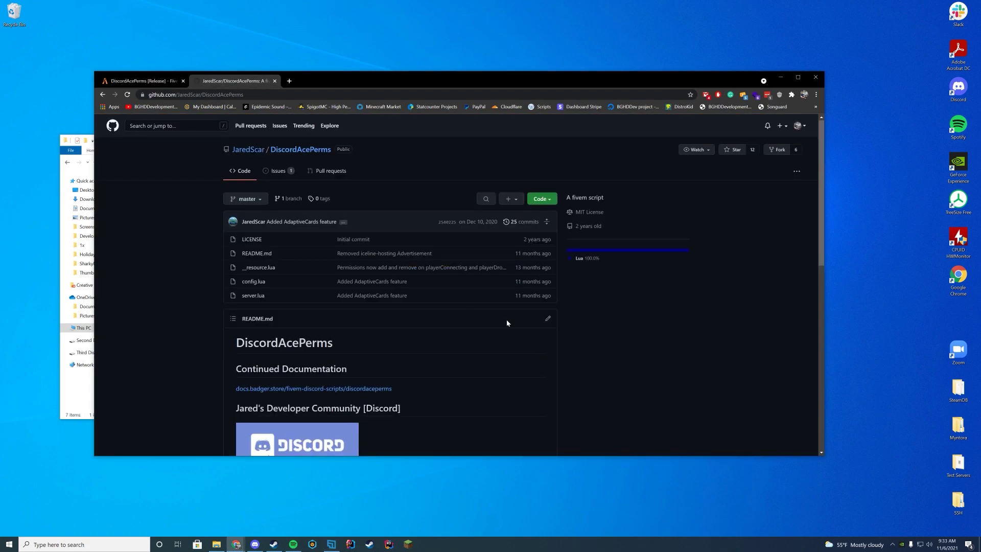
pyautogui.scroll(-4, 683, 313)
pyautogui.scroll(4, 683, 314)
pyautogui.hotkey('ctrl', '1')
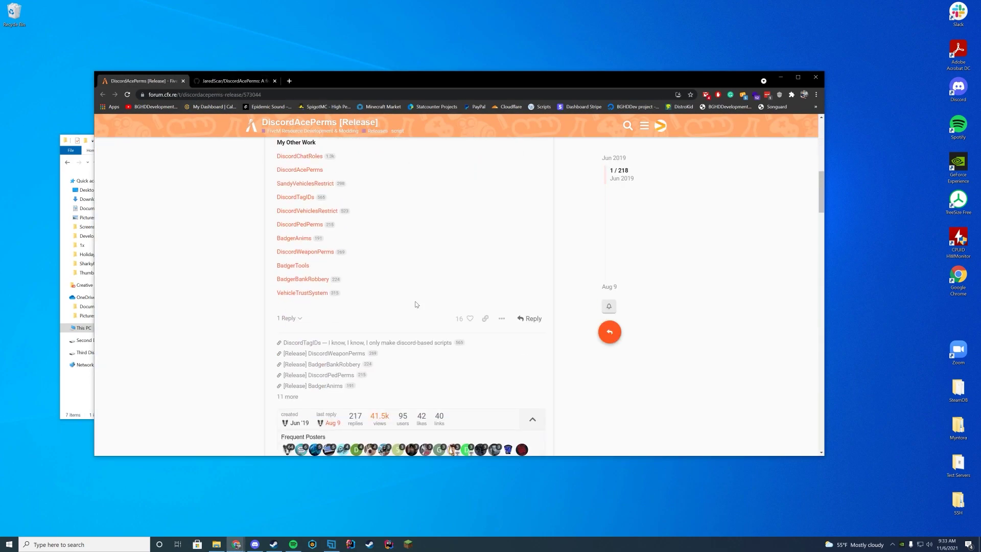
pyautogui.scroll(-2, 415, 305)
pyautogui.scroll(5, 416, 305)
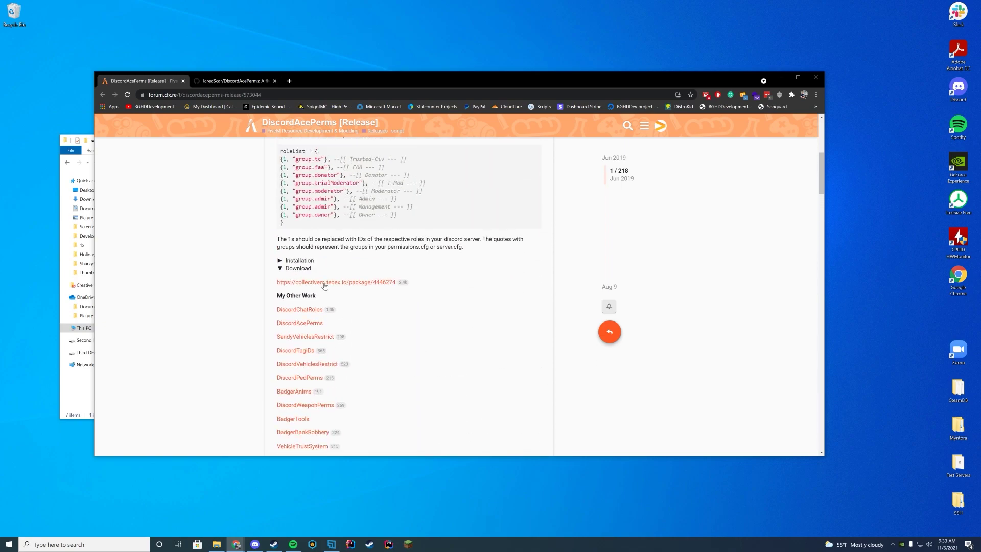
pyautogui.scroll(4, 537, 327)
pyautogui.hotkey('ctrl', 'Tab')
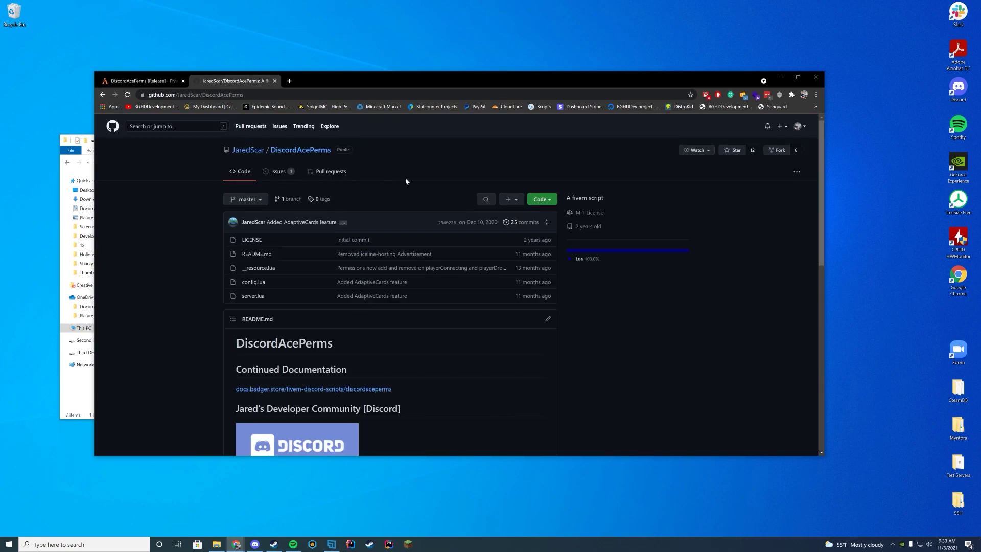
pyautogui.scroll(-5, 435, 252)
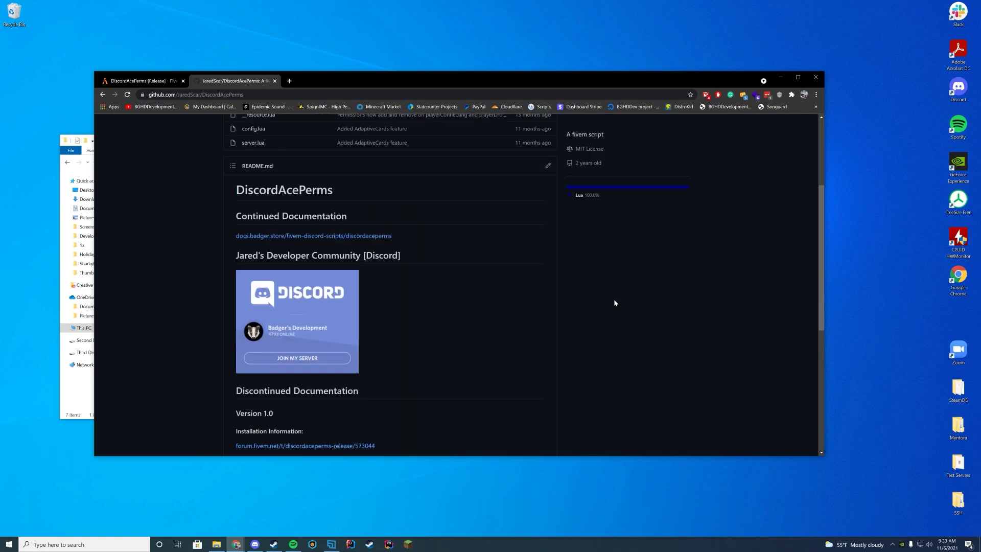
pyautogui.scroll(5, 636, 309)
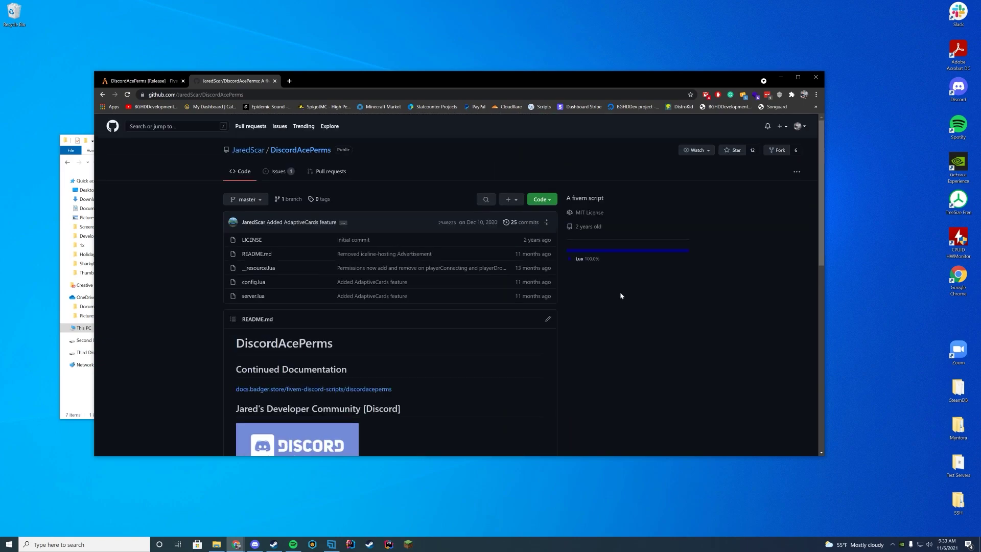
# - Download the DiscordAcePerms repository from GitHub as a ZIP and open the downloaded archive
pyautogui.click(541, 199)
pyautogui.click(442, 297)
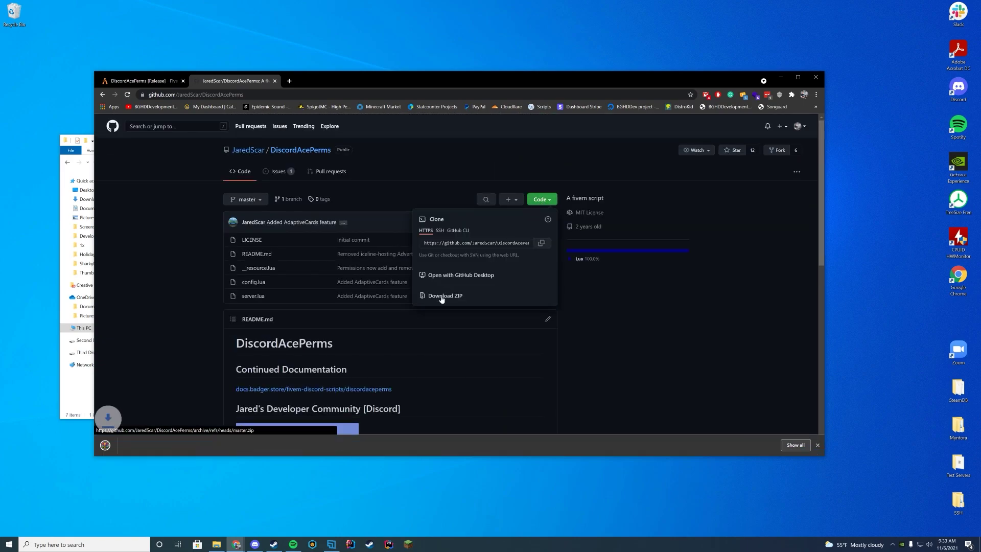
pyautogui.moveTo(370, 83); pyautogui.dragTo(559, 92)
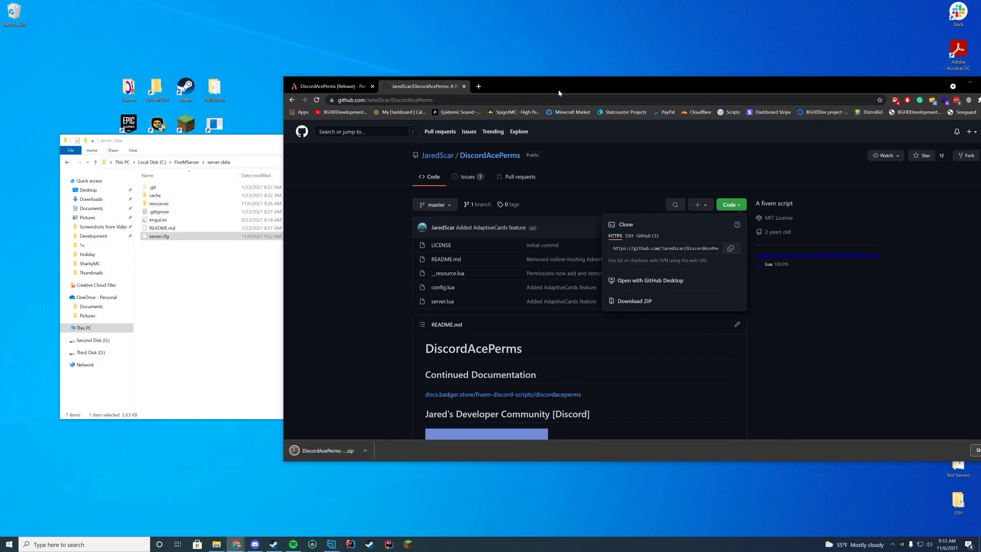
pyautogui.click(328, 452)
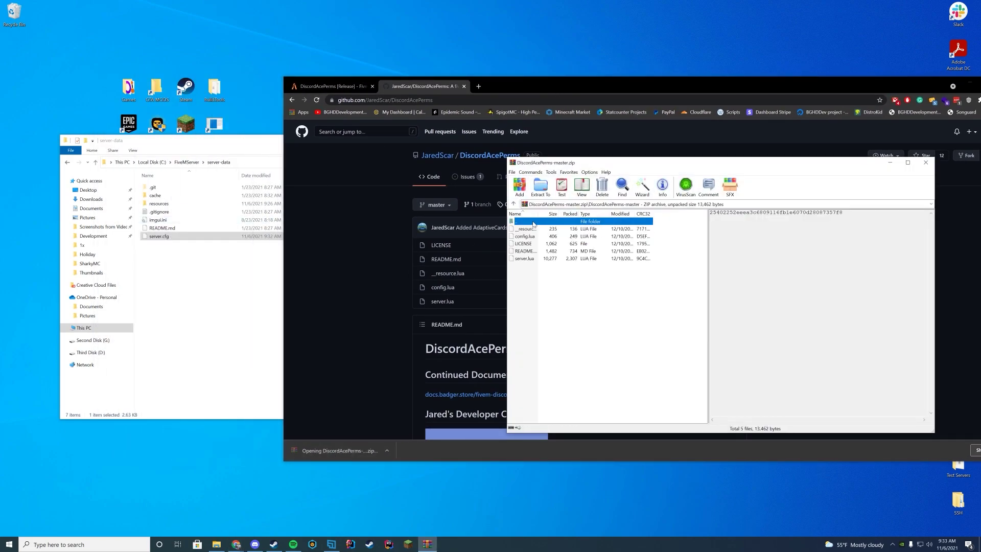
# - Extract the DiscordAcePerms-master folder from the archive into the server-data resources folder
pyautogui.doubleClick(534, 224)
pyautogui.doubleClick(162, 203)
pyautogui.click(675, 322)
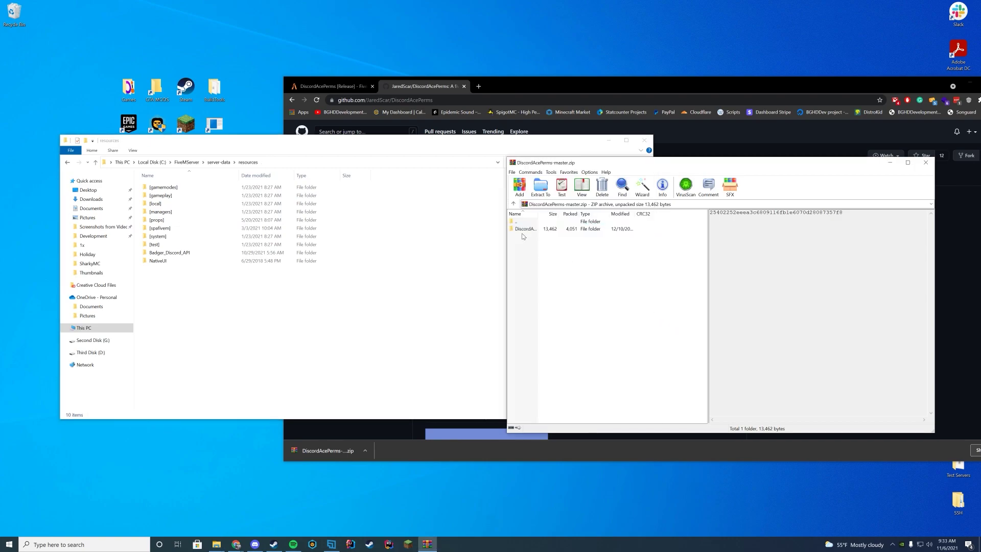
pyautogui.moveTo(523, 229); pyautogui.dragTo(214, 296)
# - Rename the DiscordAcePerms-master folder to DiscordAcePerms, close the archive and open the renamed folder
pyautogui.rightClick(211, 261)
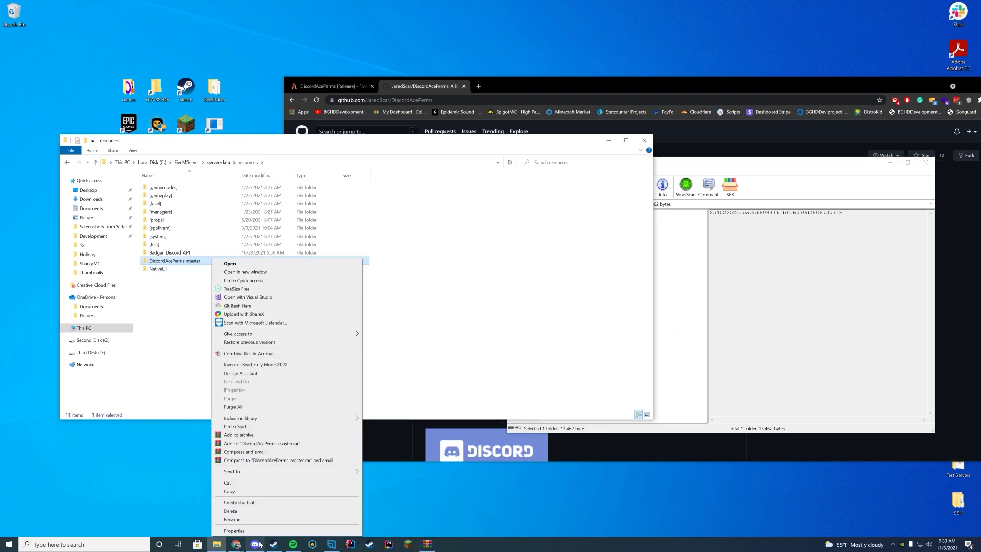
pyautogui.click(232, 519)
pyautogui.moveTo(201, 260); pyautogui.dragTo(183, 261)
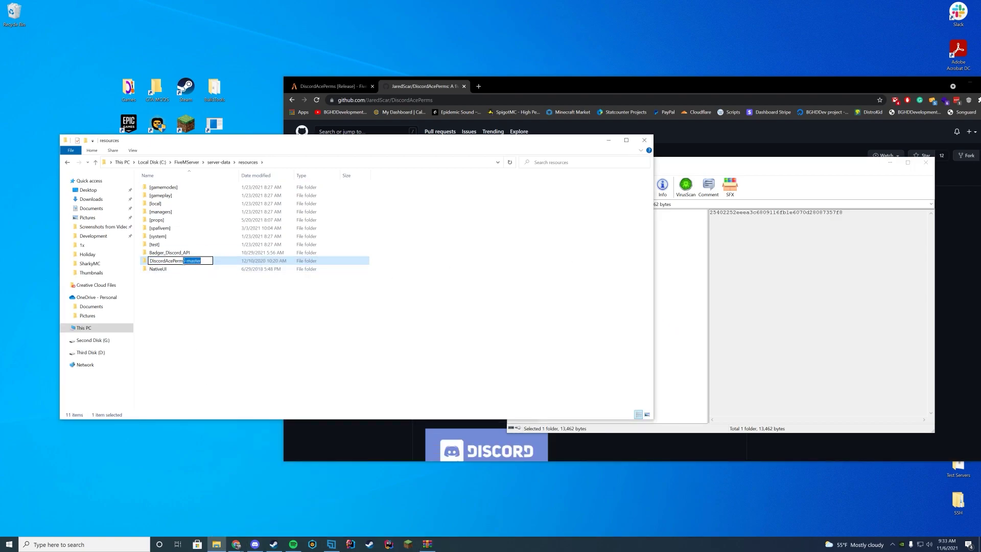
pyautogui.press('BackSpace')
pyautogui.press('Return')
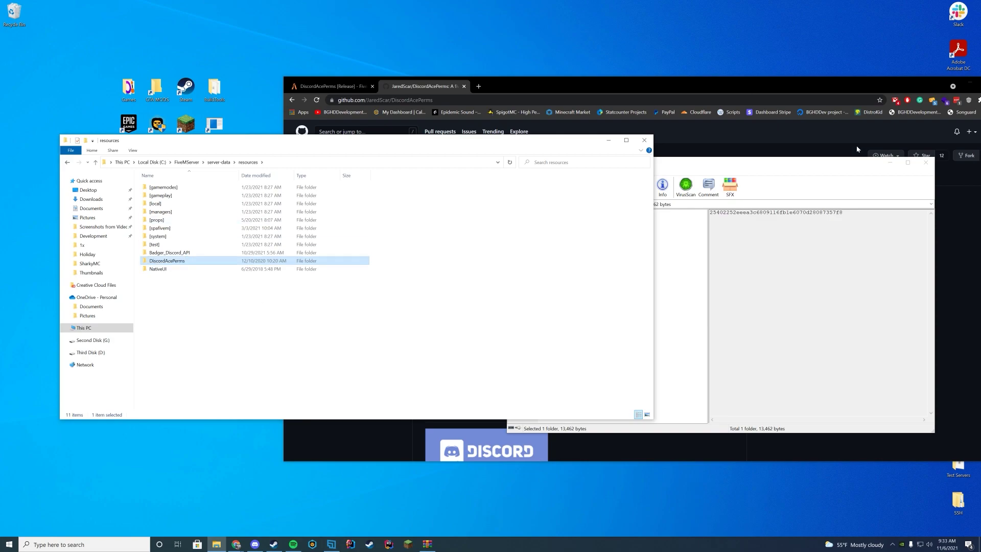
pyautogui.click(926, 162)
pyautogui.doubleClick(158, 262)
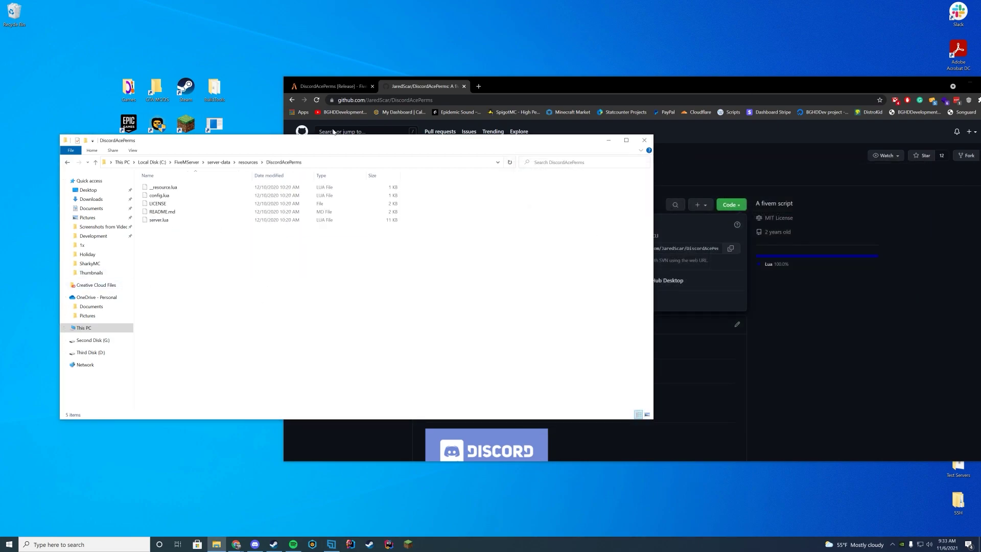
# - Read the README's "How to set it up" section and sample roleList on the DiscordAcePerms GitHub page, then minimize the browser
pyautogui.moveTo(337, 143); pyautogui.dragTo(480, 151)
pyautogui.moveTo(552, 87); pyautogui.dragTo(419, 81)
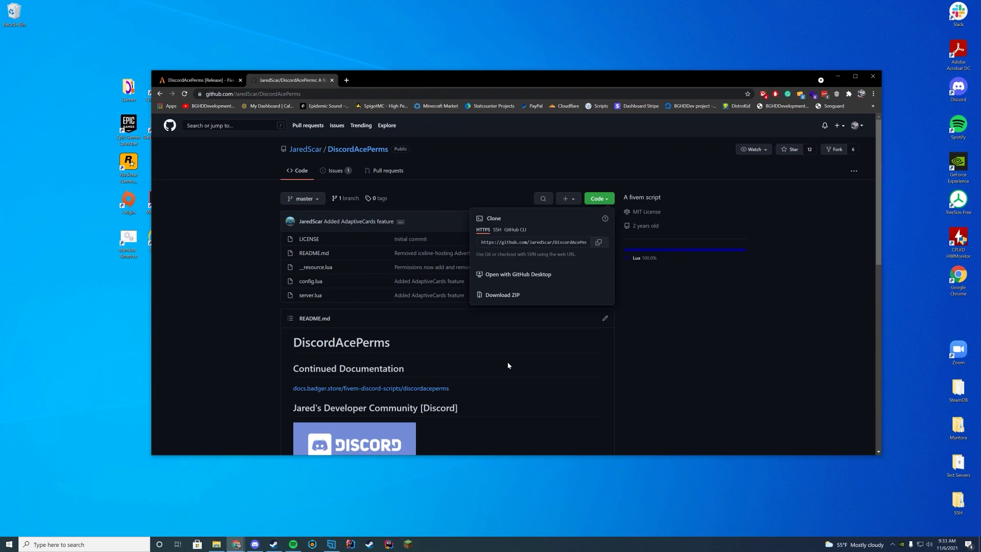
pyautogui.click(507, 362)
pyautogui.scroll(-5, 508, 362)
pyautogui.scroll(-3, 674, 384)
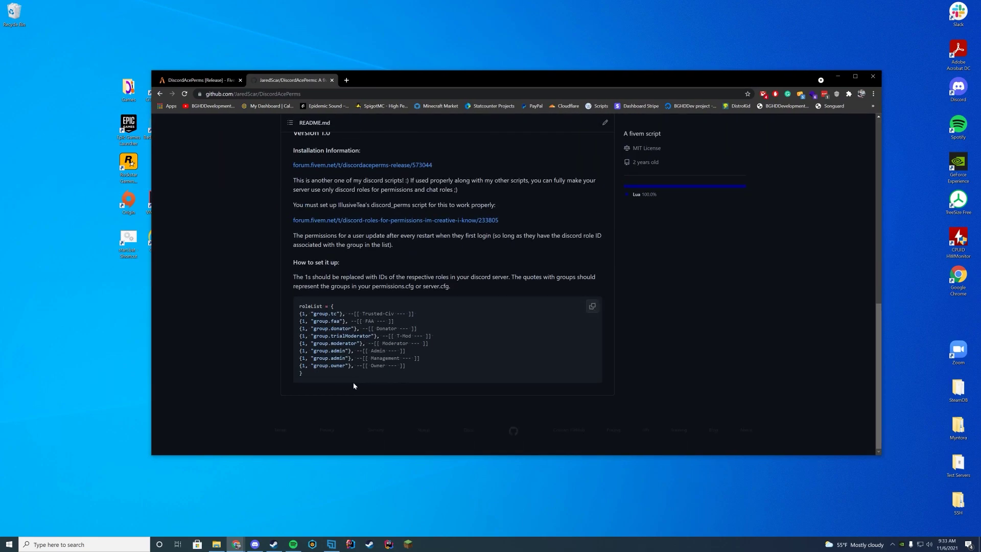
pyautogui.moveTo(354, 382); pyautogui.dragTo(252, 259)
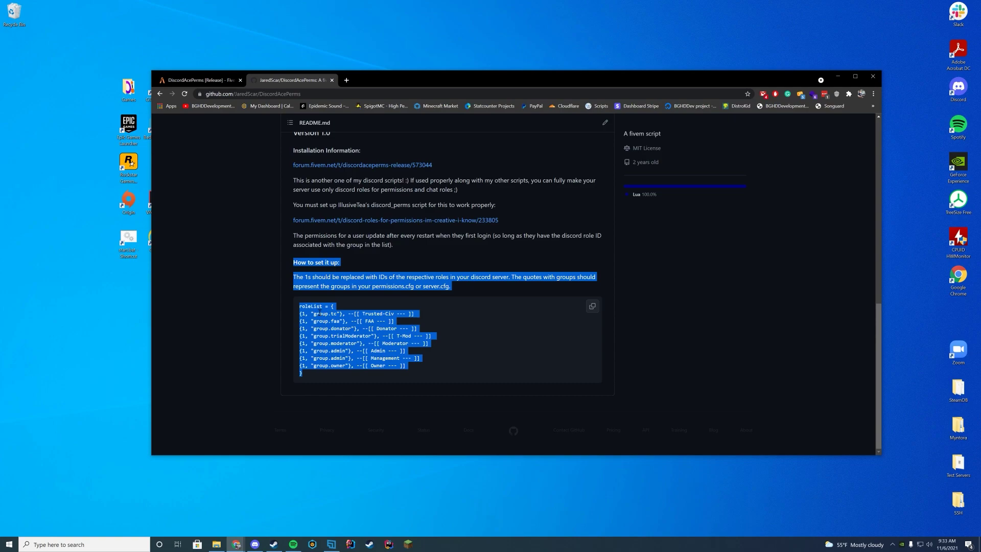
pyautogui.click(353, 346)
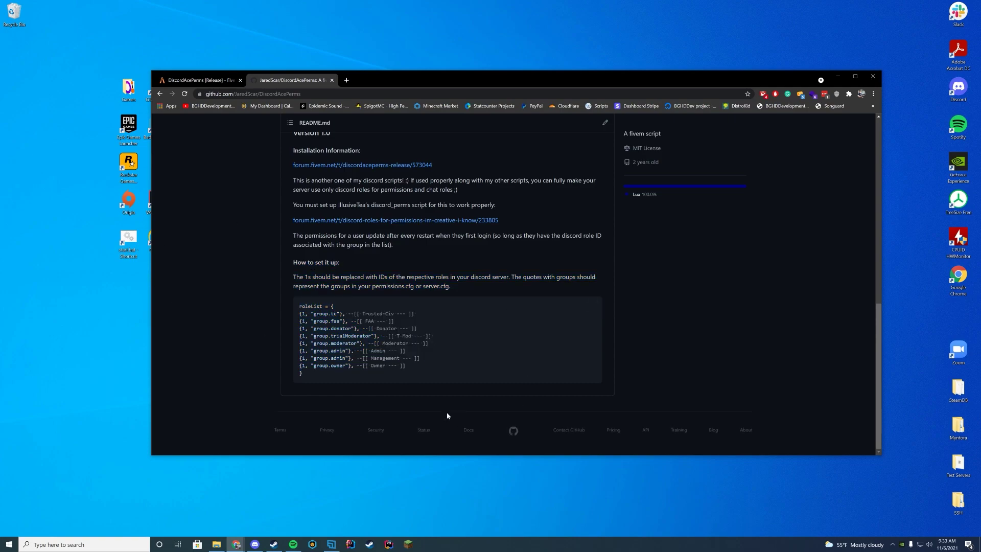
pyautogui.click(838, 76)
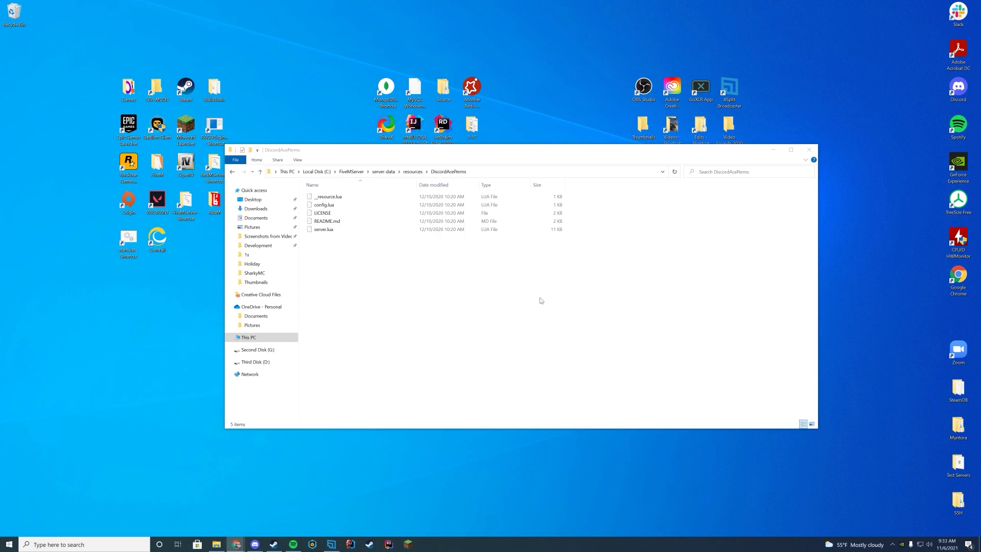
# - Open the DiscordAcePerms config.lua in Notepad++ and set Server_Name to "BGHDDevelopment Server"
pyautogui.rightClick(330, 205)
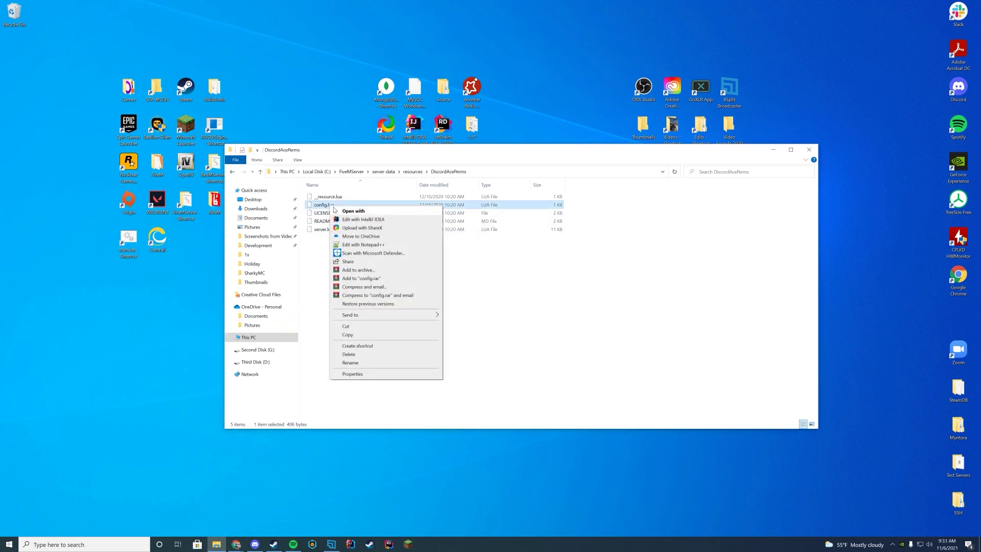
pyautogui.click(365, 245)
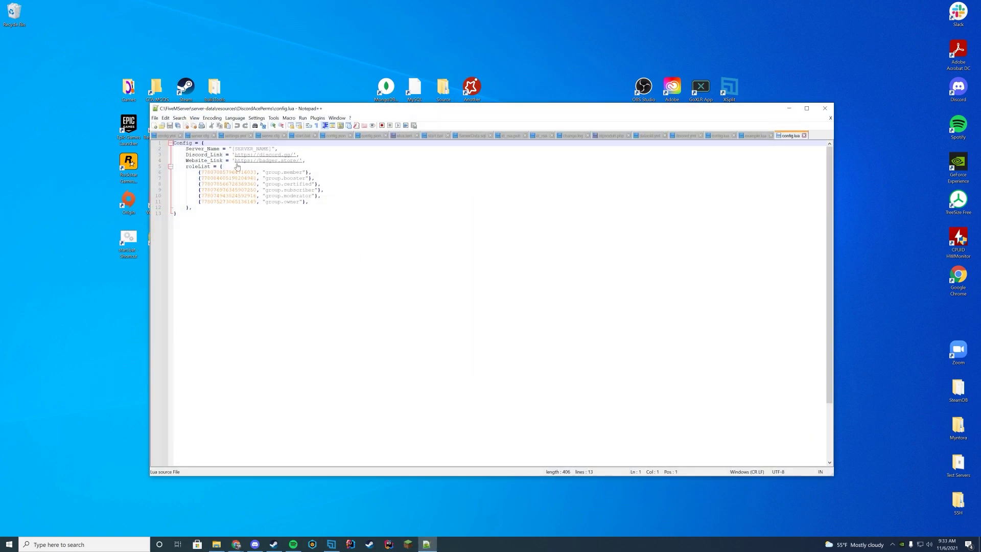
pyautogui.moveTo(269, 148); pyautogui.dragTo(233, 149)
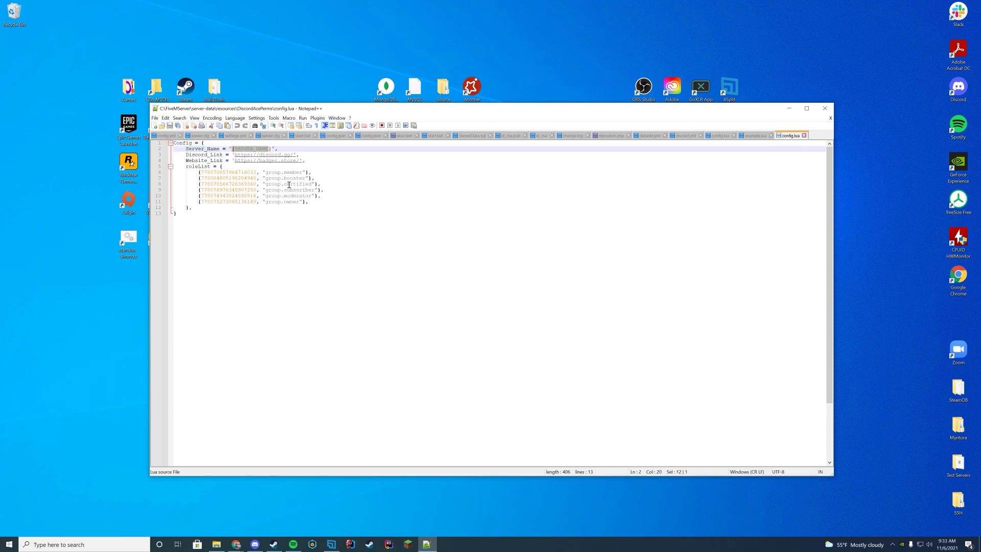
pyautogui.press('BackSpace')
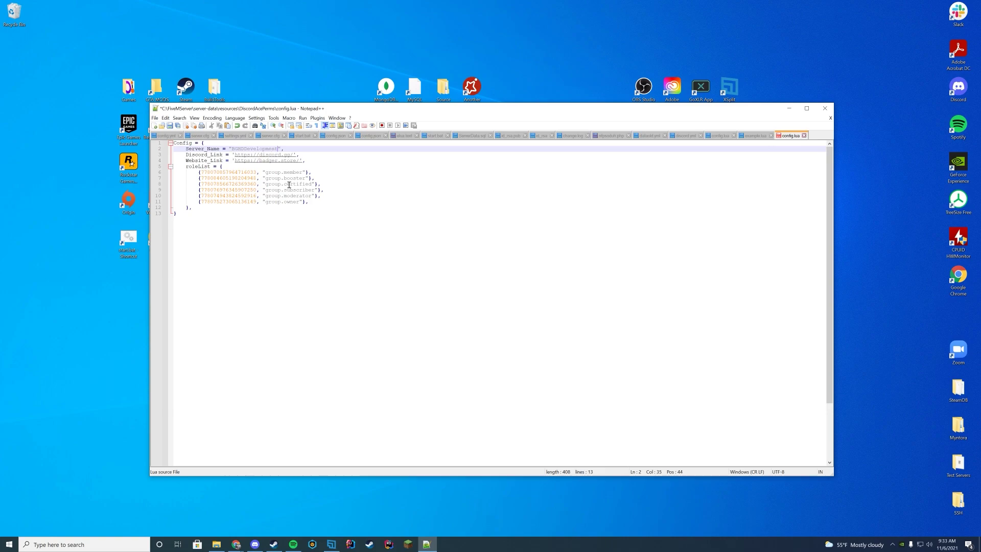
pyautogui.write('Server')
pyautogui.click(289, 184)
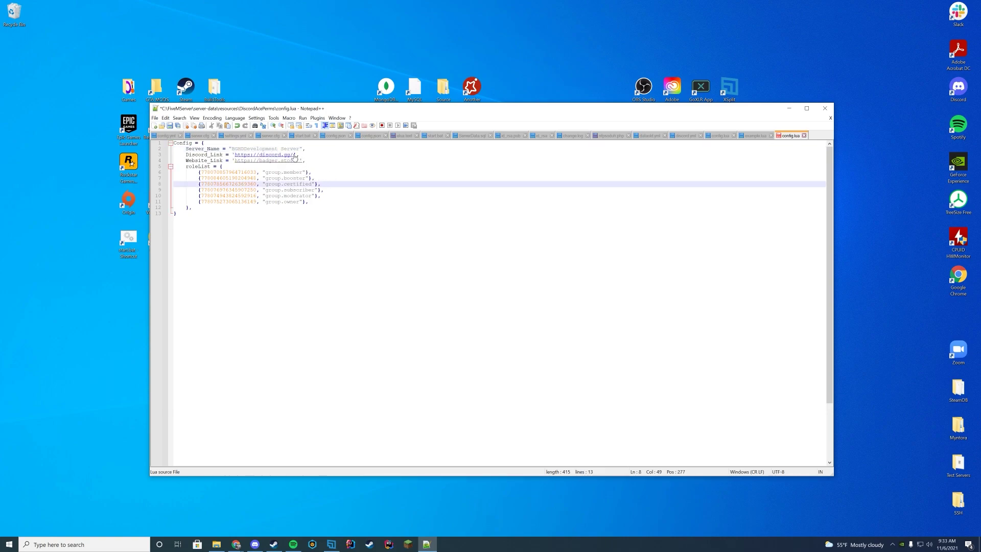
pyautogui.moveTo(294, 154); pyautogui.dragTo(236, 157)
pyautogui.write('htt')
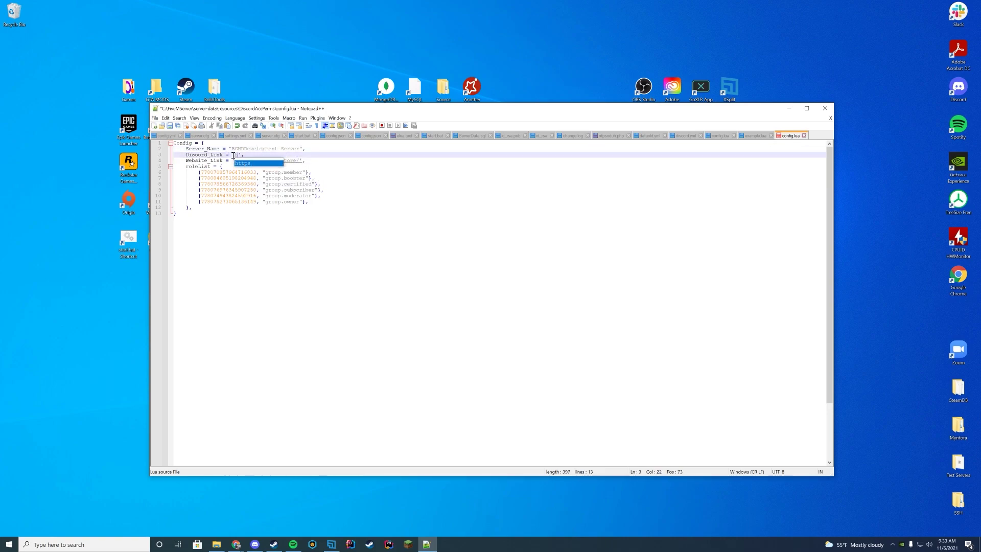
pyautogui.write('tps://bghddevel')
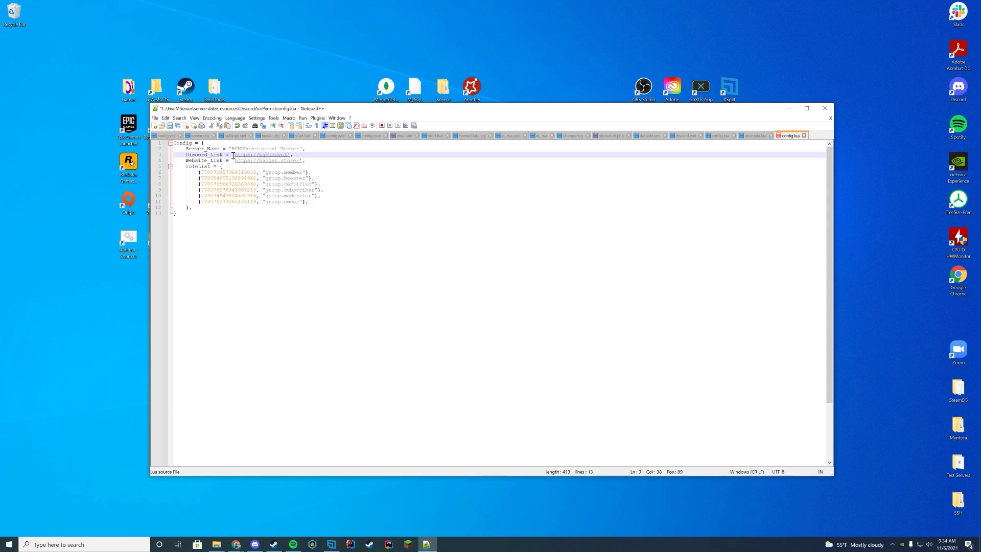
pyautogui.write('opment.com/discord')
pyautogui.moveTo(300, 161); pyautogui.dragTo(260, 163)
pyautogui.write('bghdde')
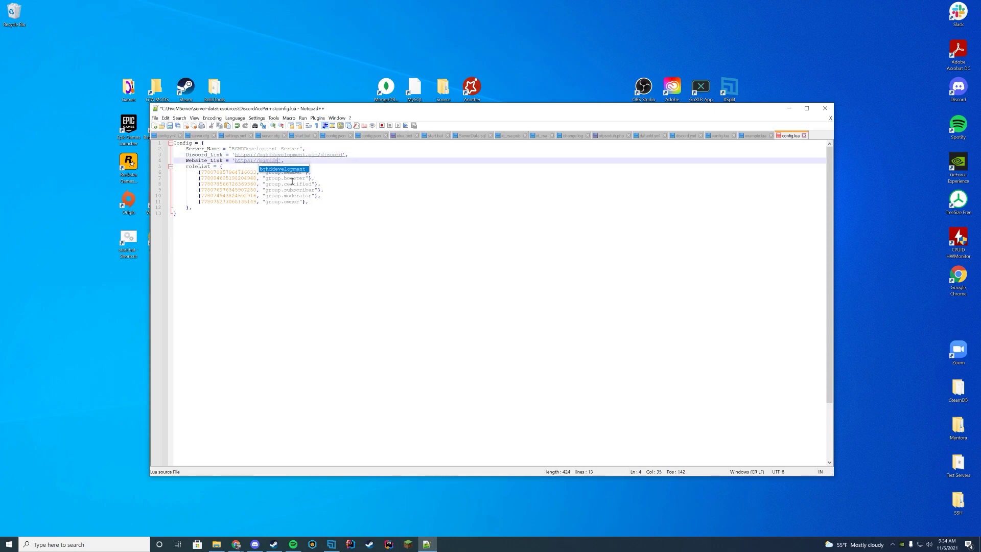
pyautogui.write('v.ev')
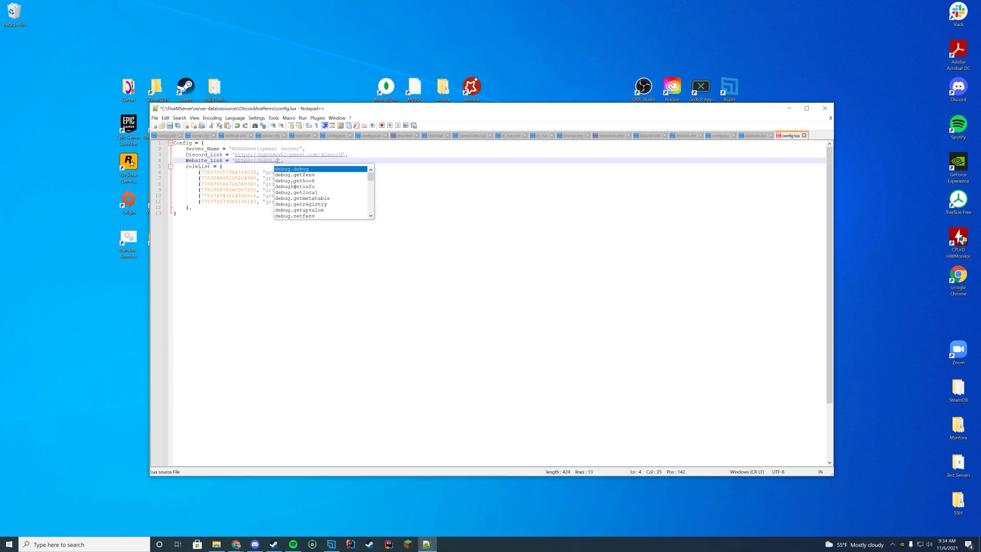
pyautogui.click(339, 167)
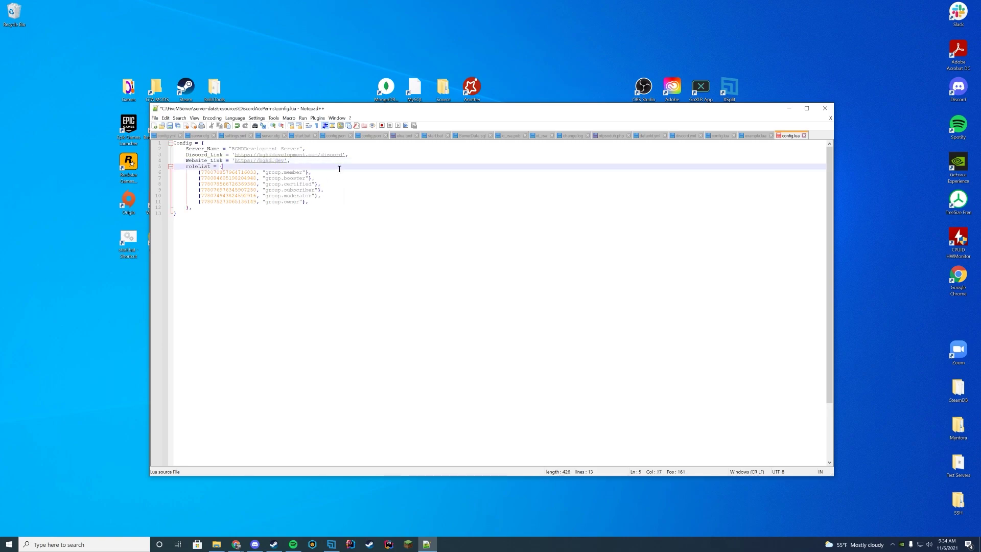
pyautogui.hotkey('ctrl', 's')
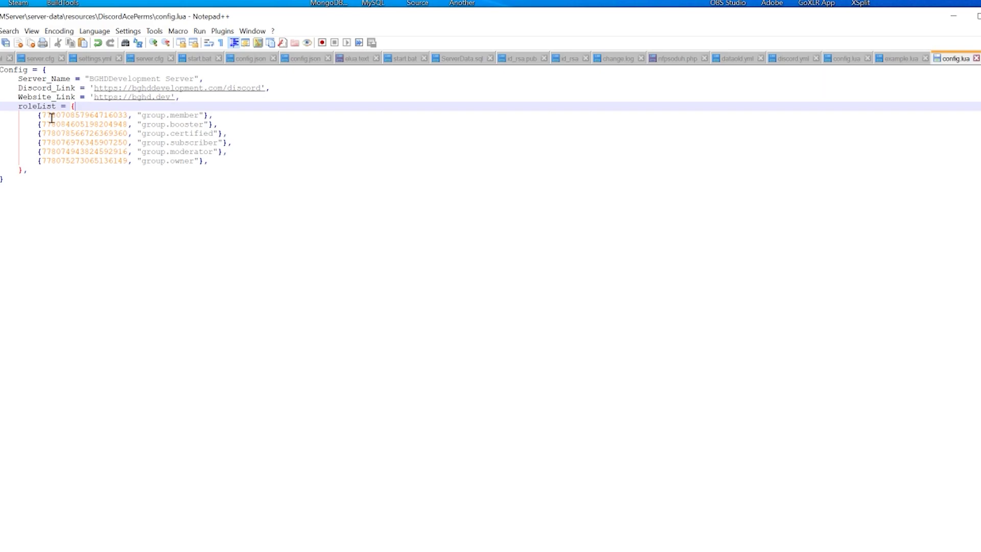
# - Delete the certified, subscriber, moderator and owner sample entries from roleList in config.lua, keeping the member and booster entries
pyautogui.moveTo(47, 115); pyautogui.dragTo(106, 115)
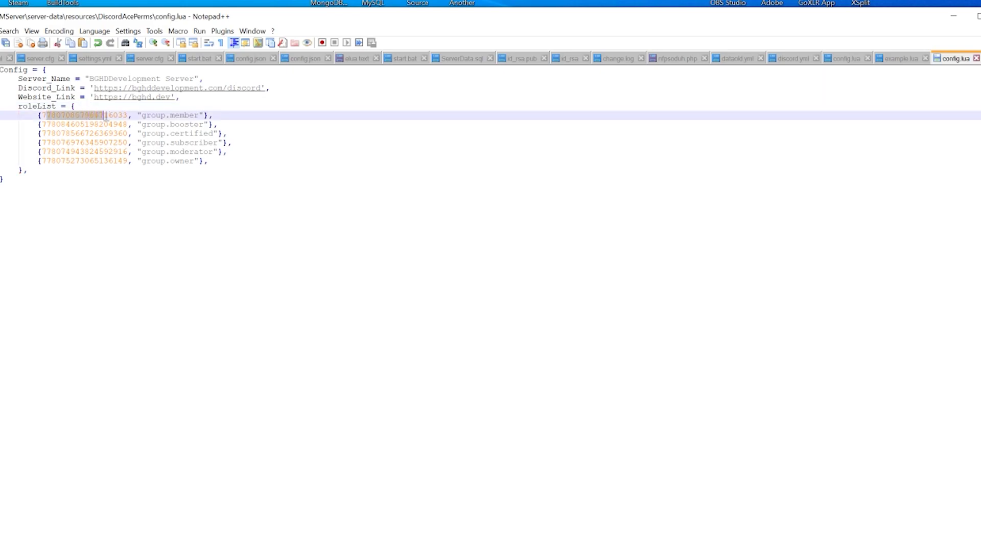
pyautogui.click(107, 115)
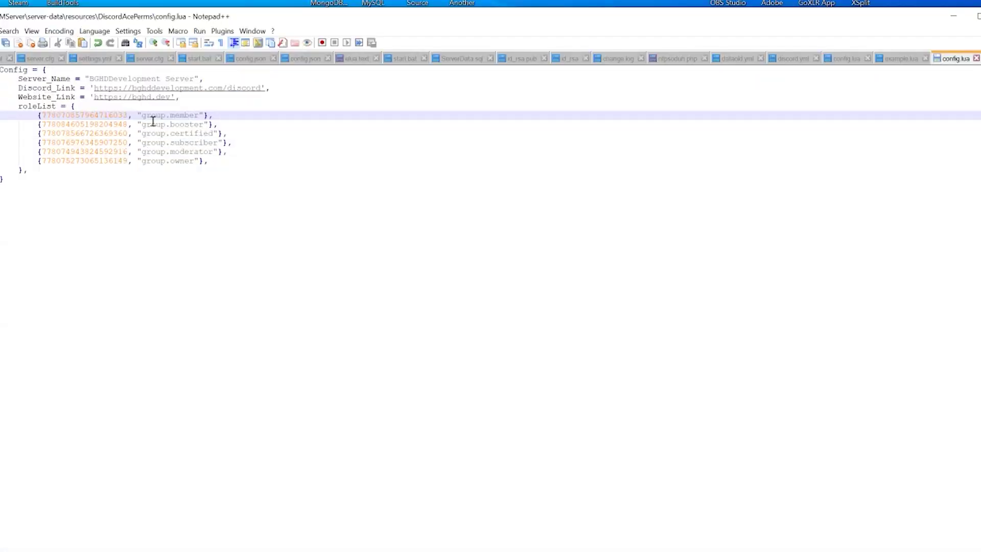
pyautogui.moveTo(142, 115); pyautogui.dragTo(198, 115)
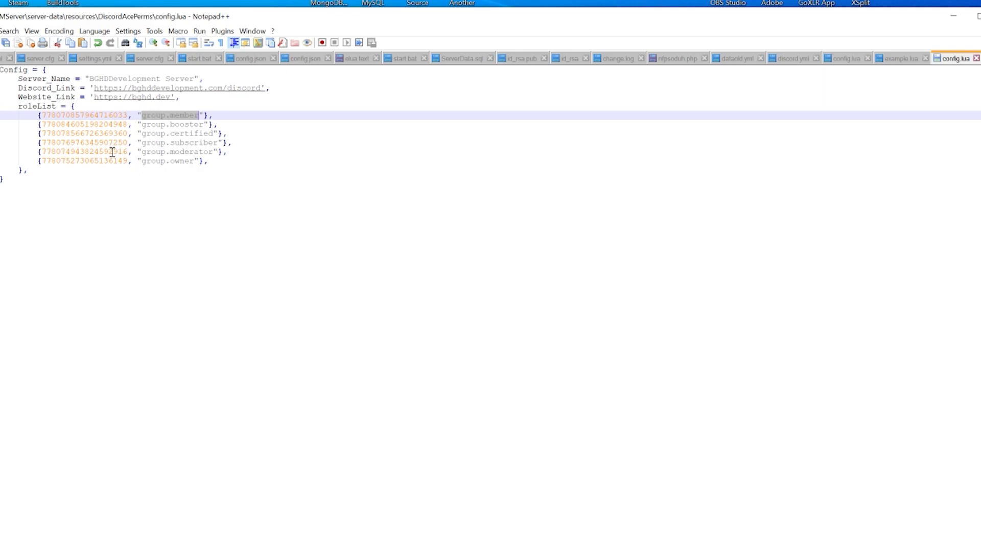
pyautogui.click(155, 116)
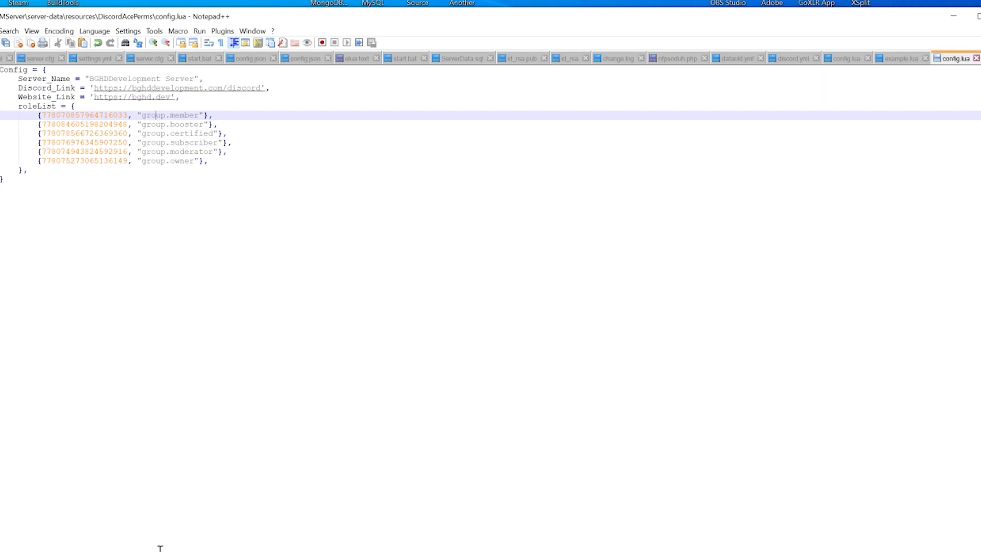
pyautogui.moveTo(219, 164); pyautogui.dragTo(10, 134)
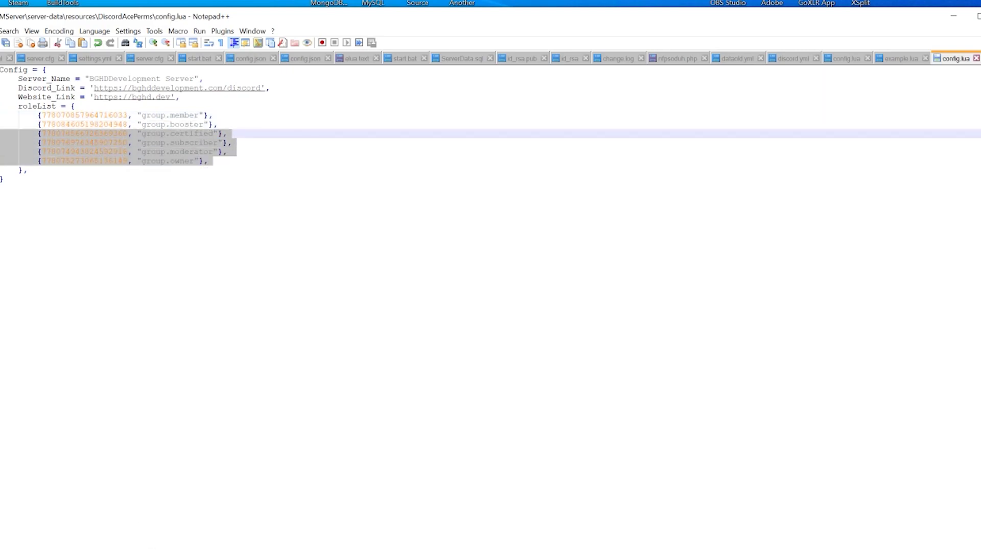
pyautogui.press('Delete')
pyautogui.press('BackSpace')
# - Rename the group in the first roleList entry to "group.test2" and the group in the second entry to "group.owner"
pyautogui.doubleClick(85, 115)
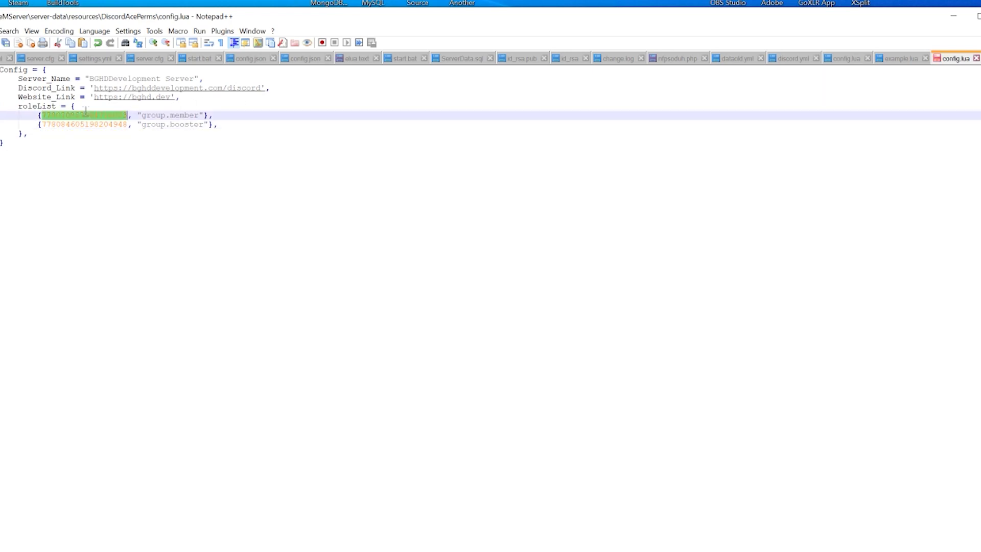
pyautogui.doubleClick(184, 115)
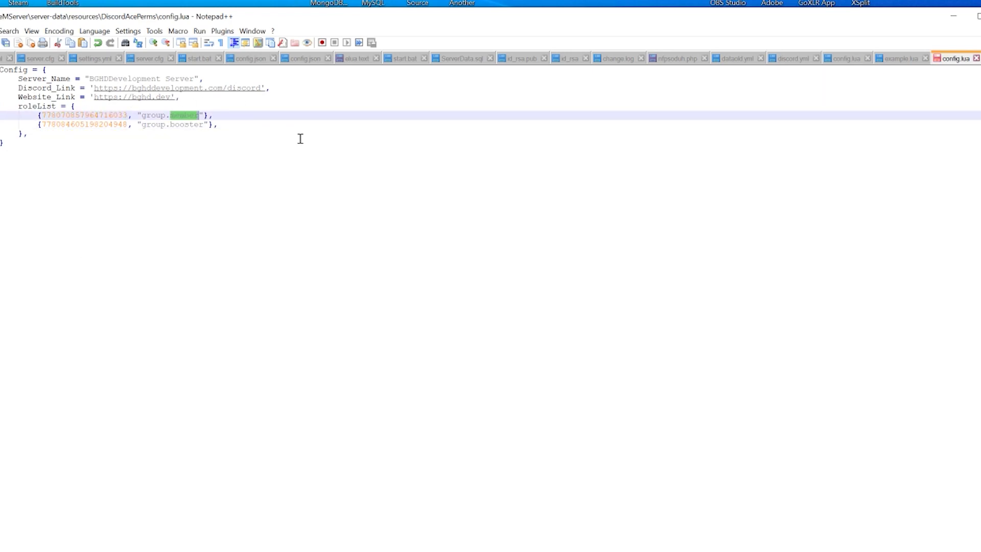
pyautogui.write('test2')
pyautogui.doubleClick(180, 125)
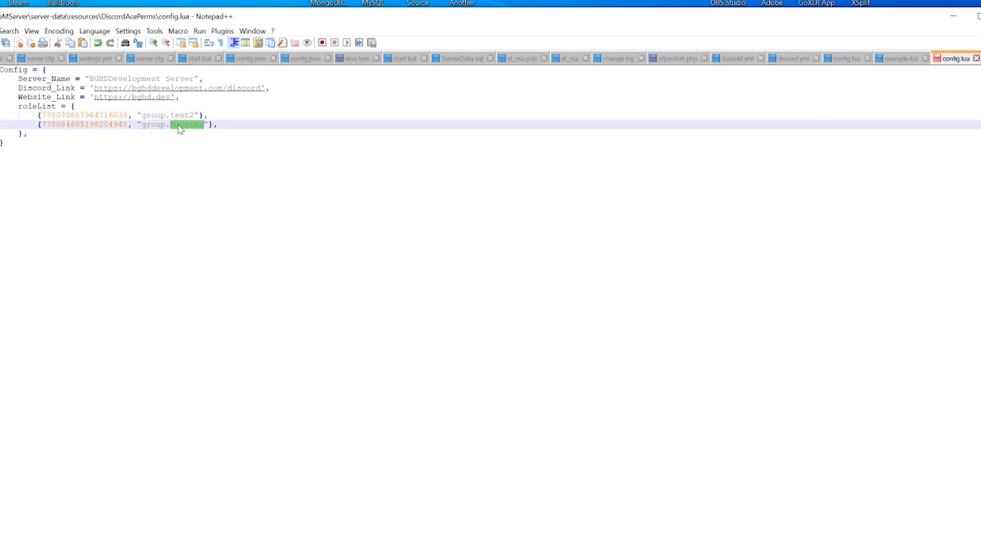
pyautogui.write('test2')
pyautogui.press('Up')
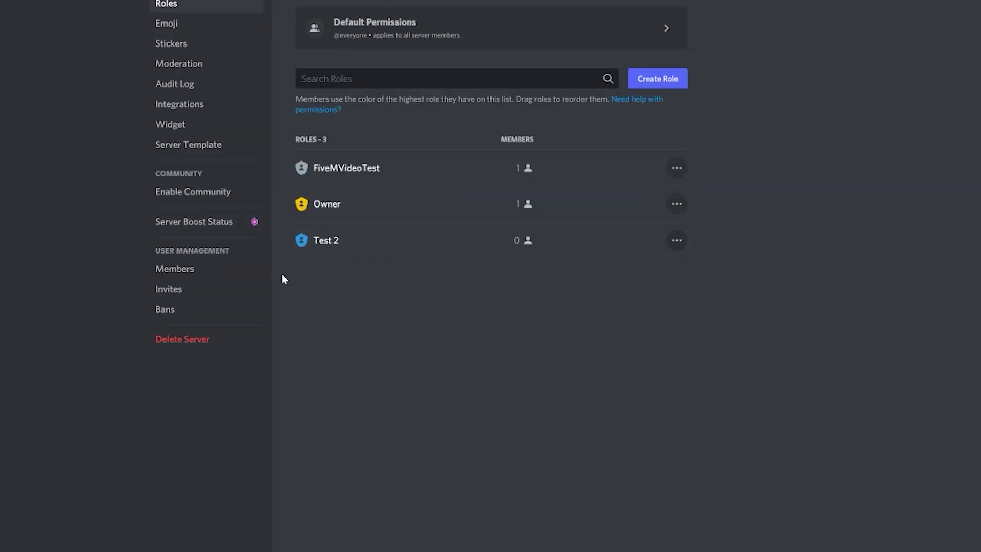
# - Copy the Test 2 role's ID from the Discord server's role settings and paste it over the ID in the group.test2 entry
pyautogui.rightClick(320, 279)
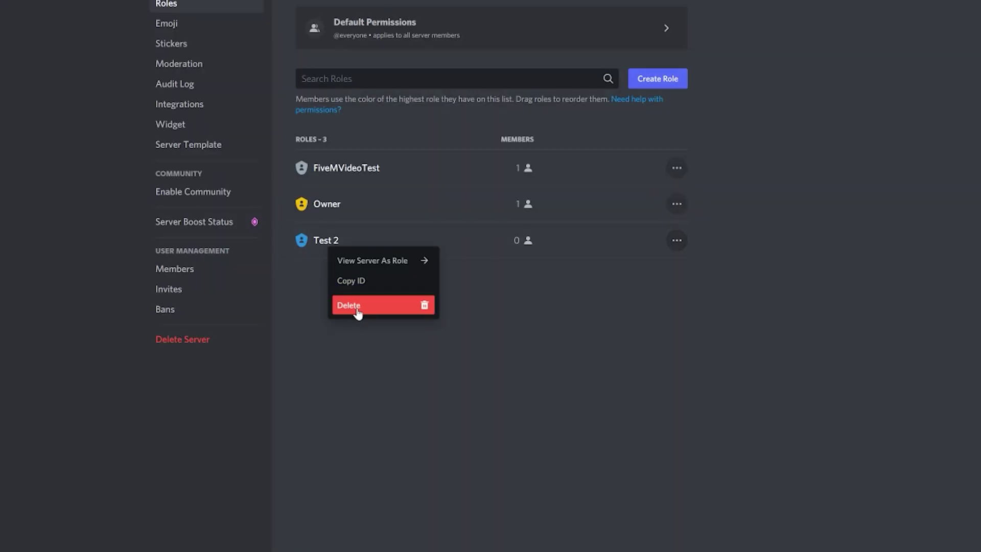
pyautogui.click(805, 151)
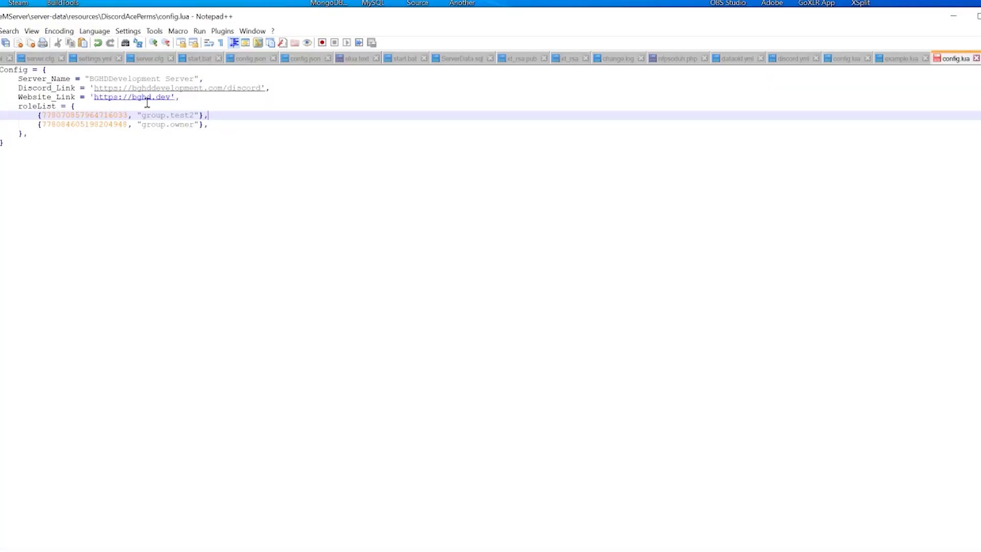
pyautogui.doubleClick(110, 115)
pyautogui.hotkey('ctrl', 'v')
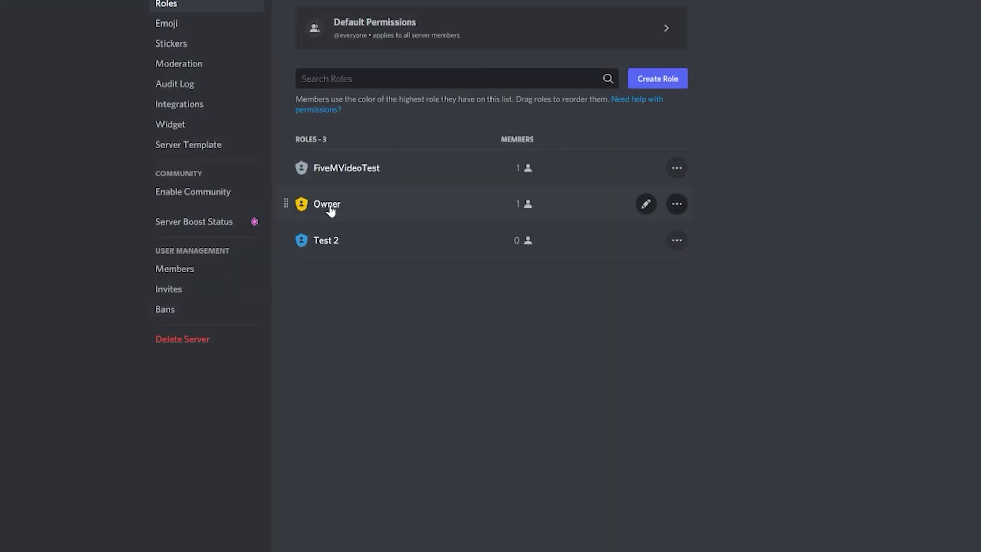
# - Replace the ID in the group.owner entry with the Discord Owner role's copied ID and save config.lua
pyautogui.rightClick(328, 207)
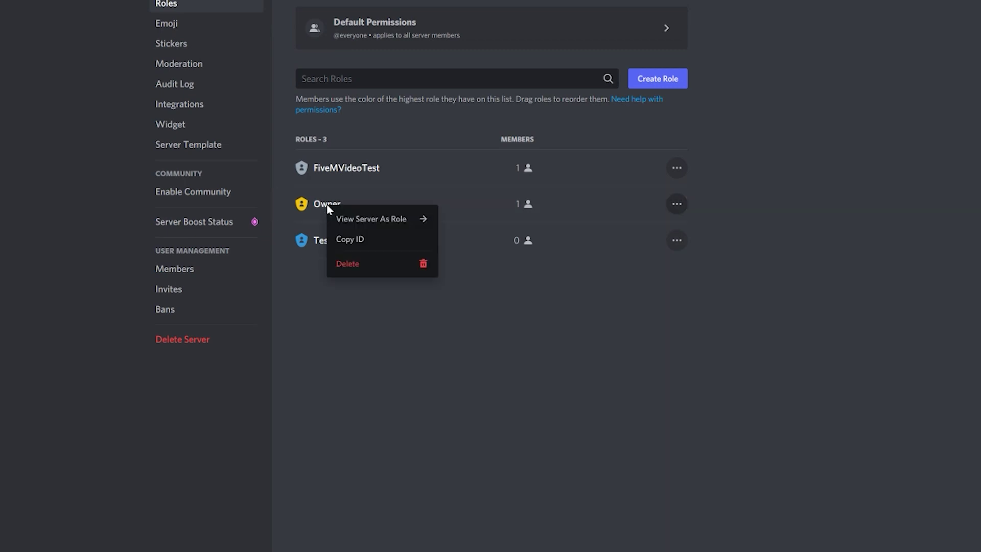
pyautogui.click(353, 239)
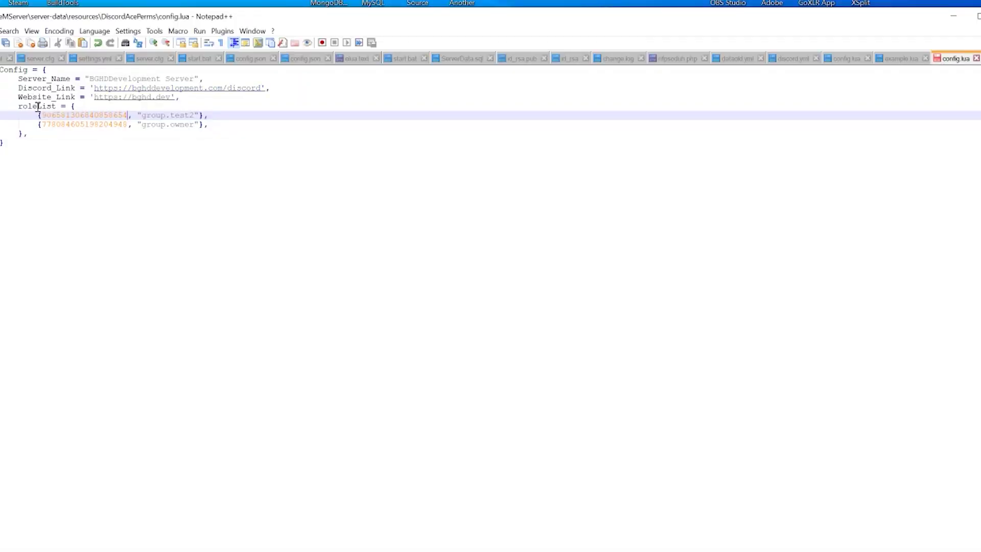
pyautogui.click(74, 123)
pyautogui.doubleClick(73, 124)
pyautogui.hotkey('ctrl', 'v')
pyautogui.click(227, 129)
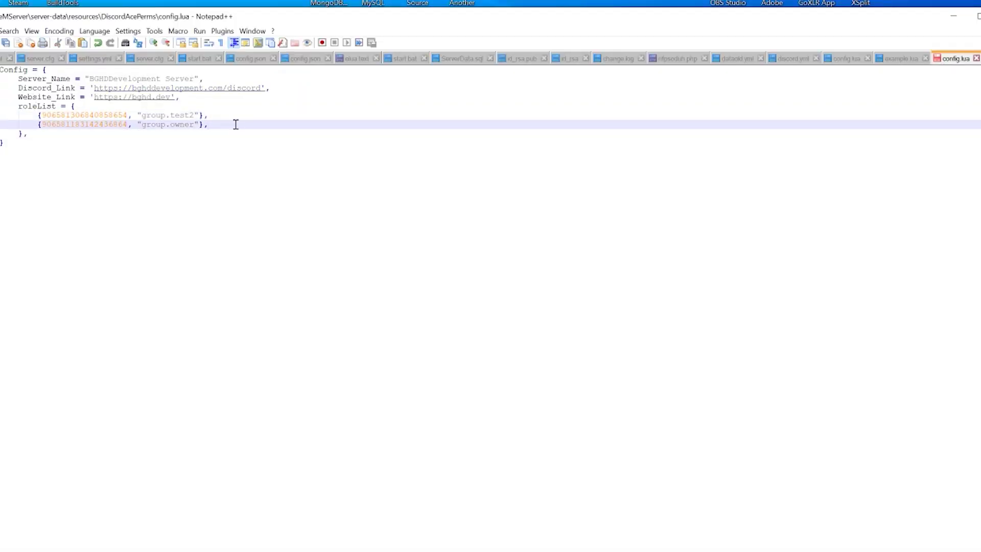
pyautogui.hotkey('ctrl', 's')
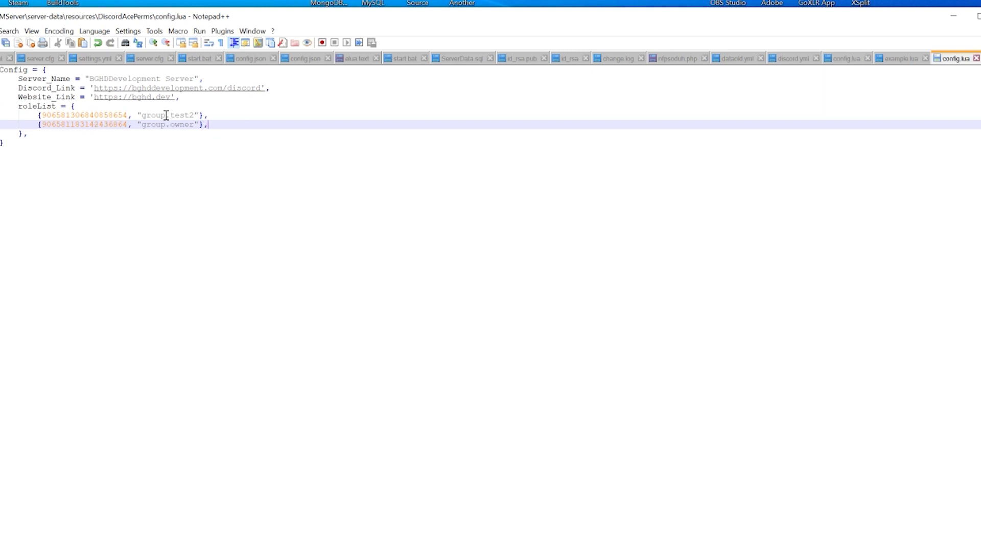
# - Review how each Discord role ID is paired with its group name in the two roleList entries
pyautogui.moveTo(137, 115); pyautogui.dragTo(198, 115)
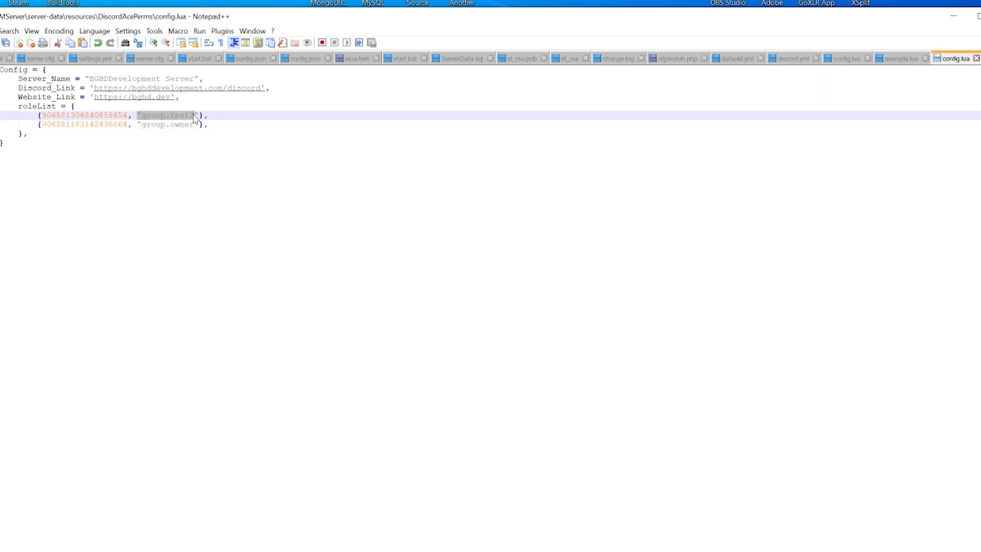
pyautogui.moveTo(138, 124); pyautogui.dragTo(199, 124)
pyautogui.click(203, 128)
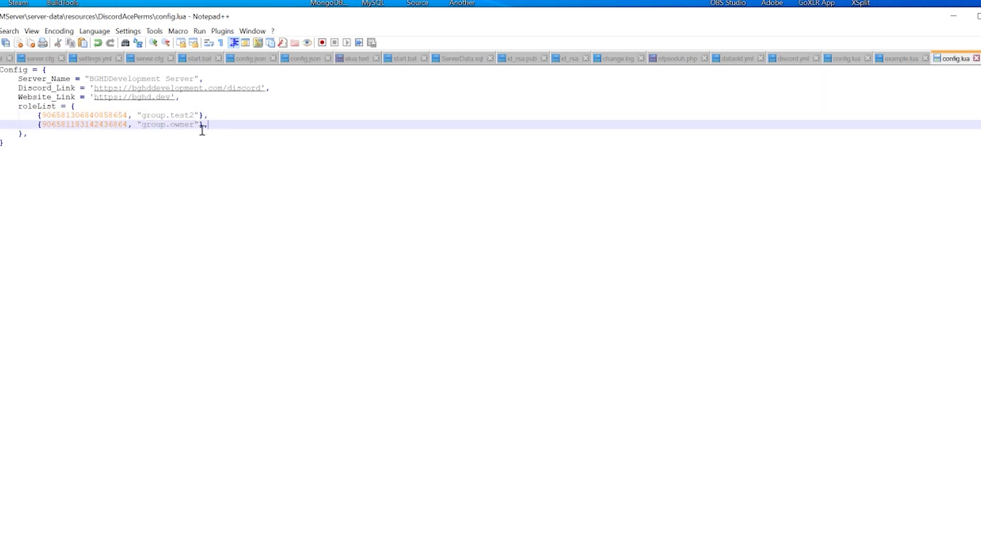
pyautogui.doubleClick(61, 125)
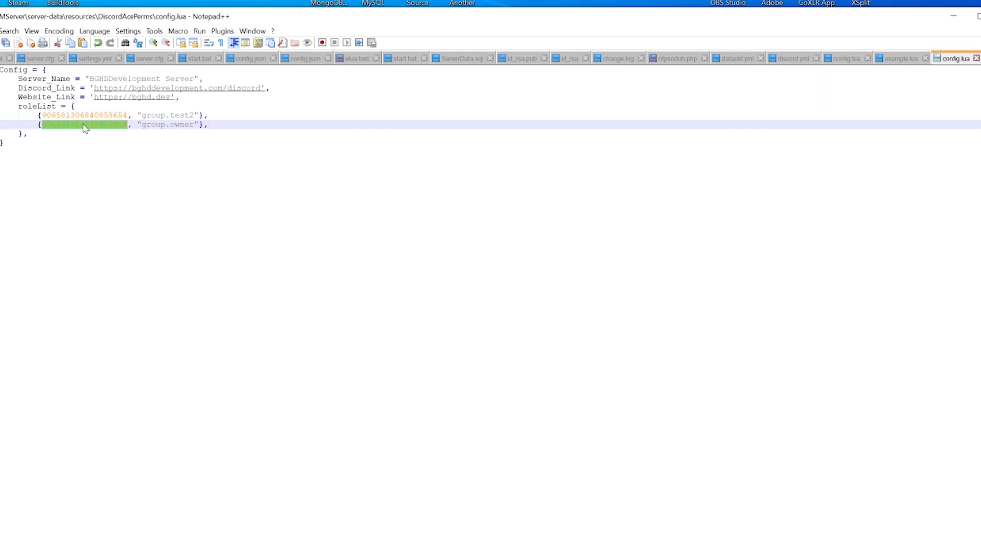
pyautogui.moveTo(141, 125); pyautogui.dragTo(199, 118)
pyautogui.click(64, 123)
pyautogui.doubleClick(64, 116)
pyautogui.click(243, 134)
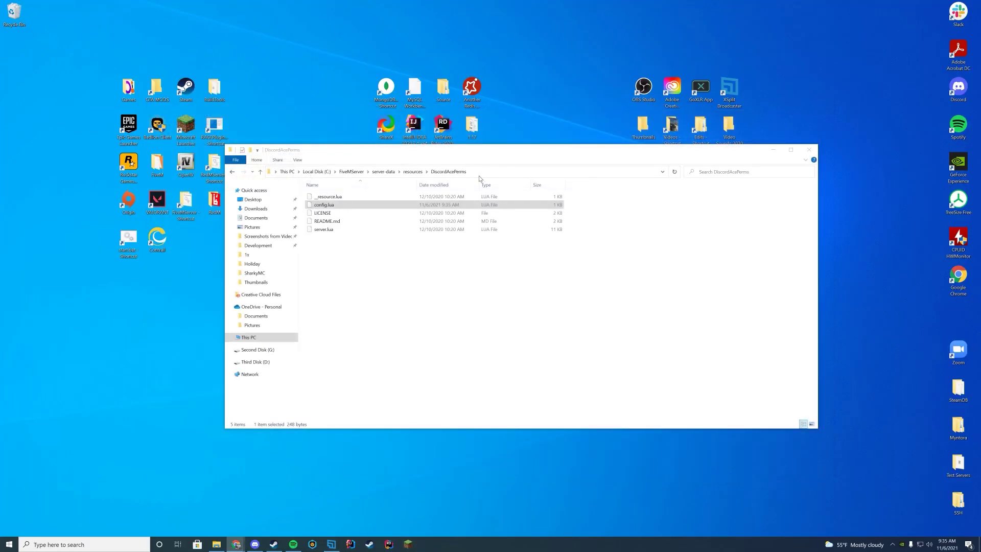
# - Return to the server-data folder in File Explorer and open server.cfg in Notepad++
pyautogui.click(413, 172)
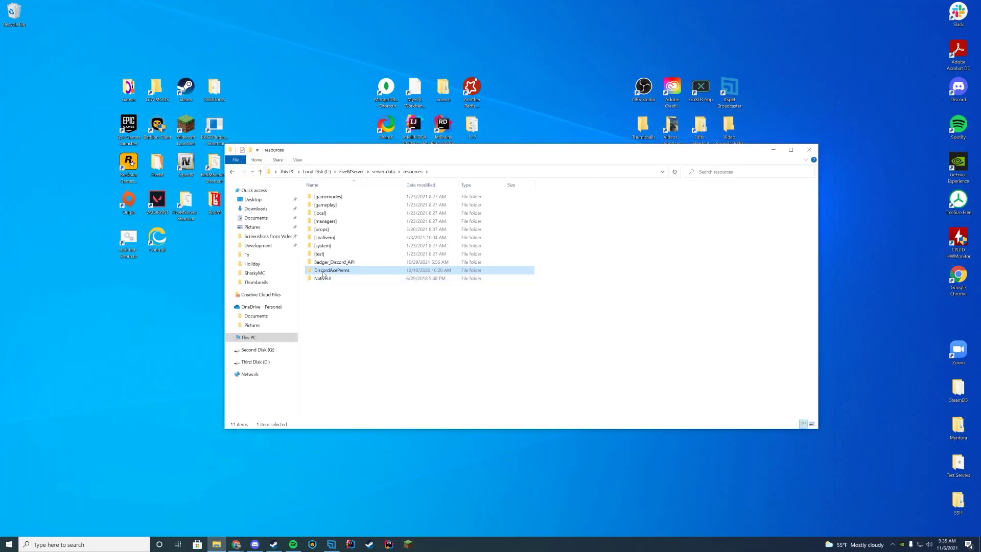
pyautogui.rightClick(323, 275)
pyautogui.click(353, 521)
pyautogui.press('Escape')
pyautogui.hotkey('alt', 'Up')
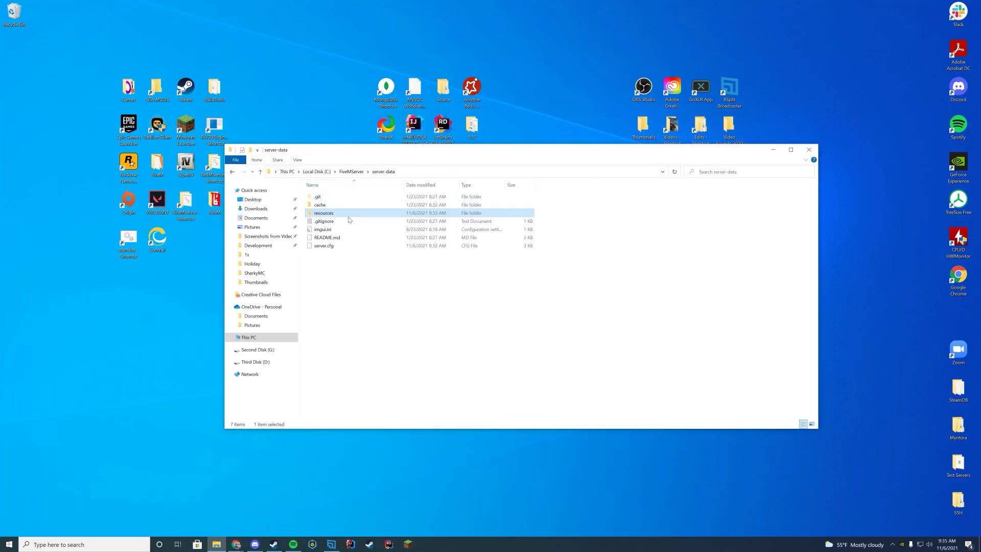
pyautogui.rightClick(327, 246)
pyautogui.click(434, 284)
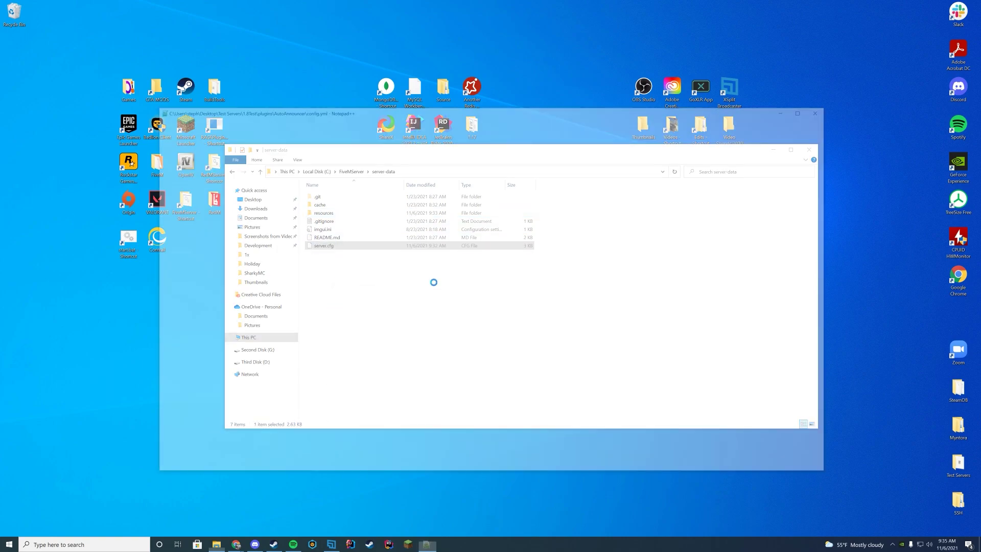
# - Add the line "ensure DiscordAcePerms" below the Badger_Discord_API entry in server.cfg and save the file
pyautogui.press('Return')
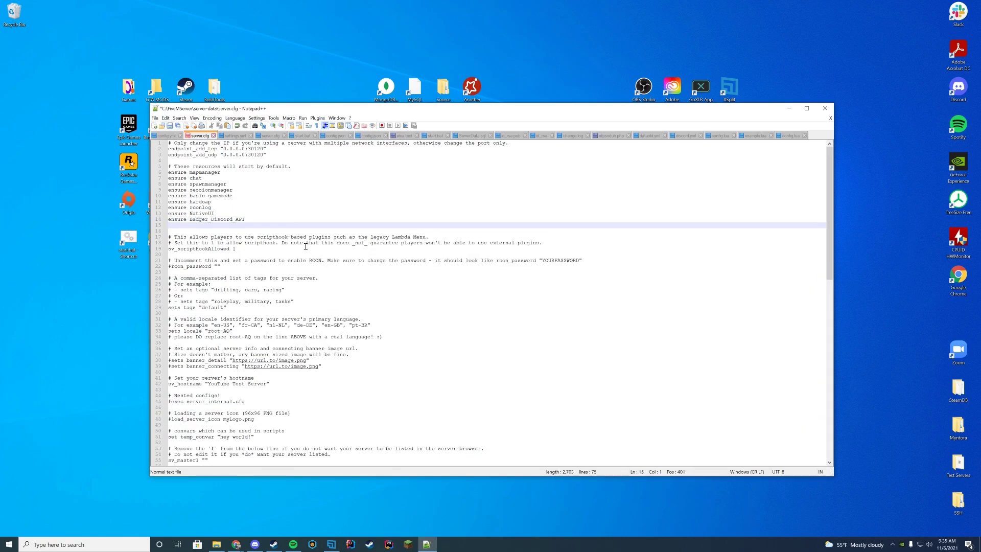
pyautogui.write('ensure DiscordAcePerms')
pyautogui.hotkey('ctrl', 's')
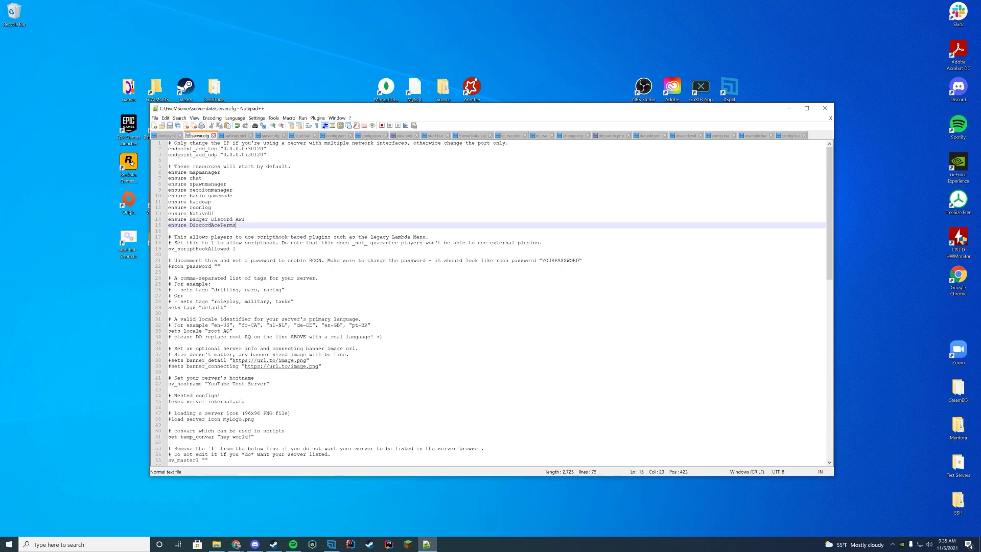
# - Insert three blank lines at the start of server.cfg and enter "add_ace resource.DiscordAcePerms command.add_principal allow" on line 1
pyautogui.hotkey('alt', 'Tab')
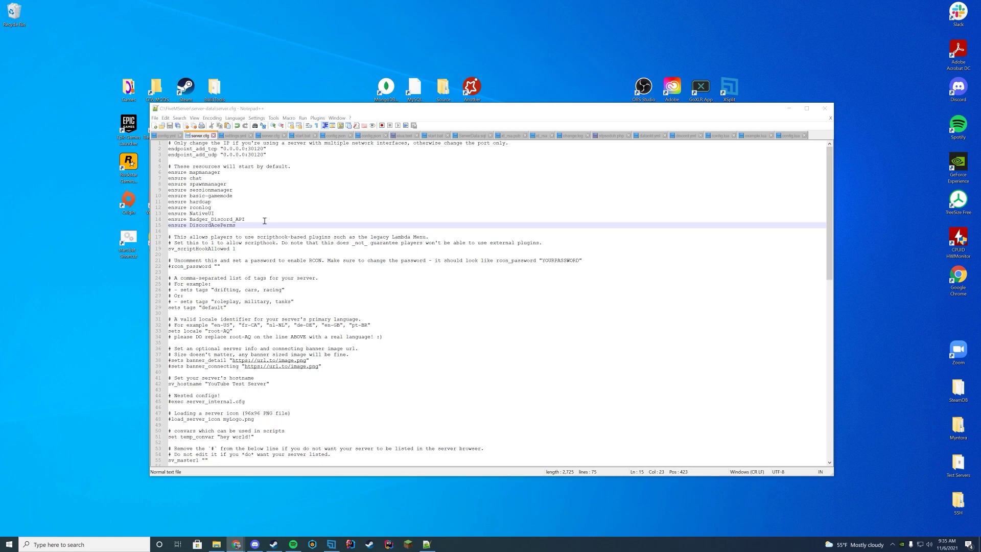
pyautogui.click(169, 144)
pyautogui.press('Return')
pyautogui.press('Return')
pyautogui.press('Return')
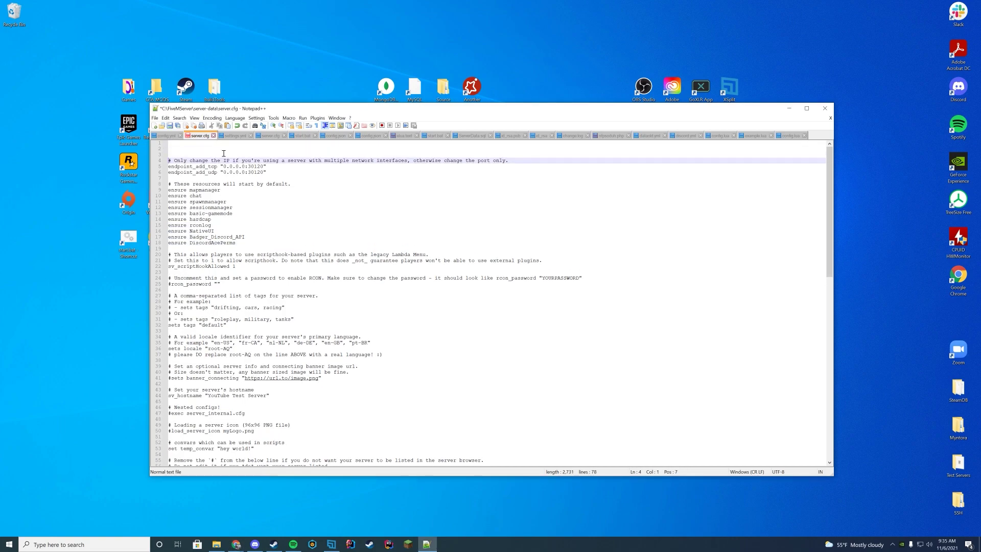
pyautogui.press('Up')
pyautogui.press('Up')
pyautogui.press('Up')
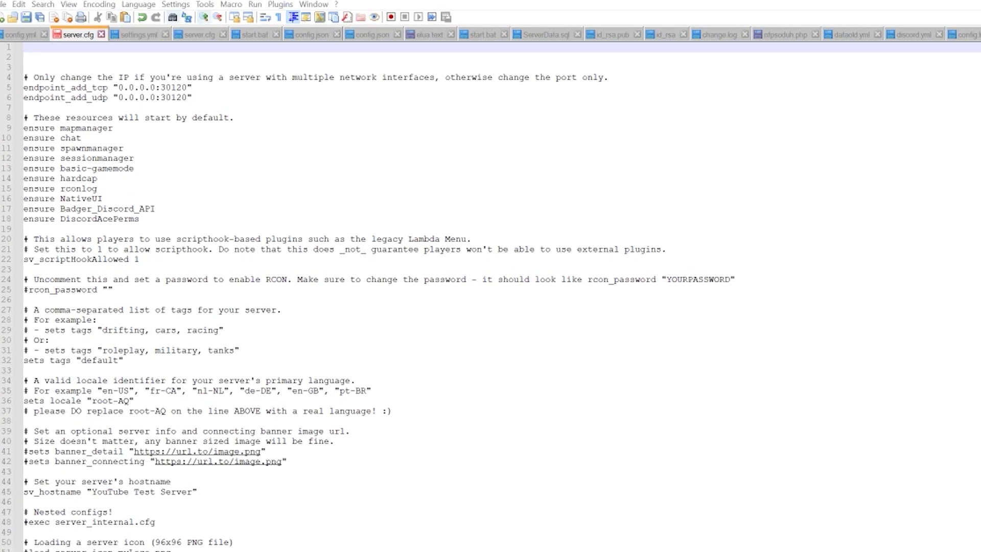
pyautogui.write('add_ace resource.DiscordAcePerms command.add_principal allow')
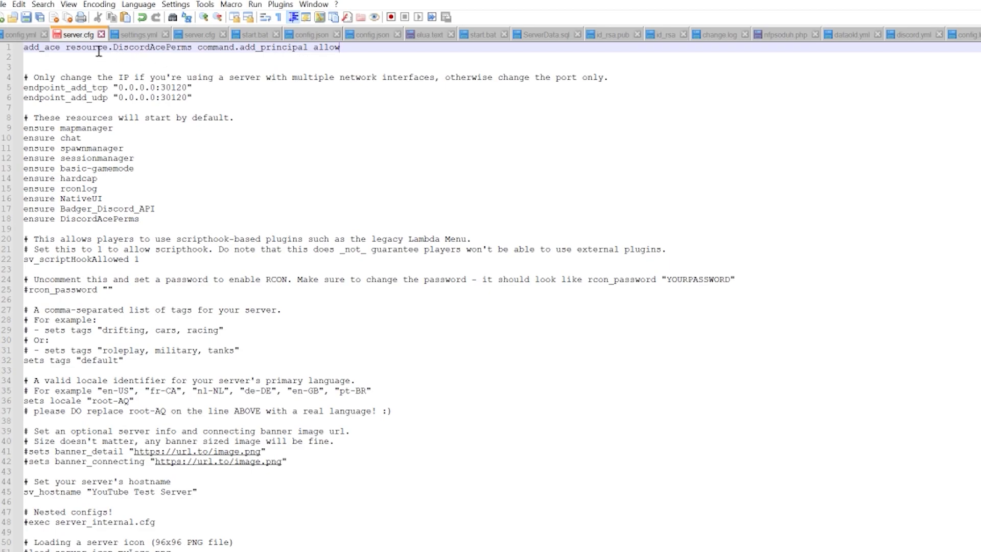
pyautogui.moveTo(87, 49); pyautogui.dragTo(310, 48)
pyautogui.click(397, 49)
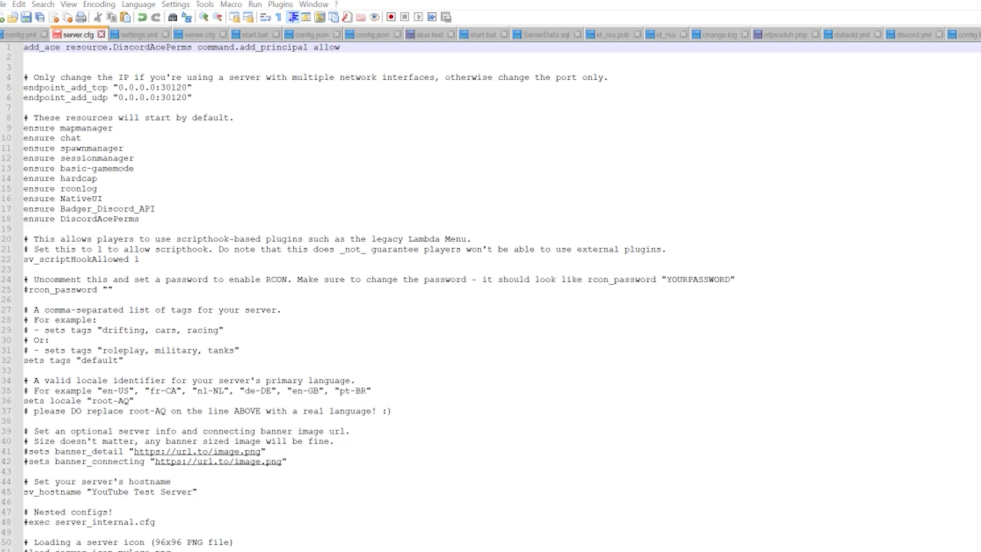
# - Enter "add_ace resource.DiscordAcePerms command.remove_principal allow" on line 2 of server.cfg and check both add_ace lines
pyautogui.click(151, 59)
pyautogui.write('add_ace resource.DiscordAcePerms command.remove_principal allow')
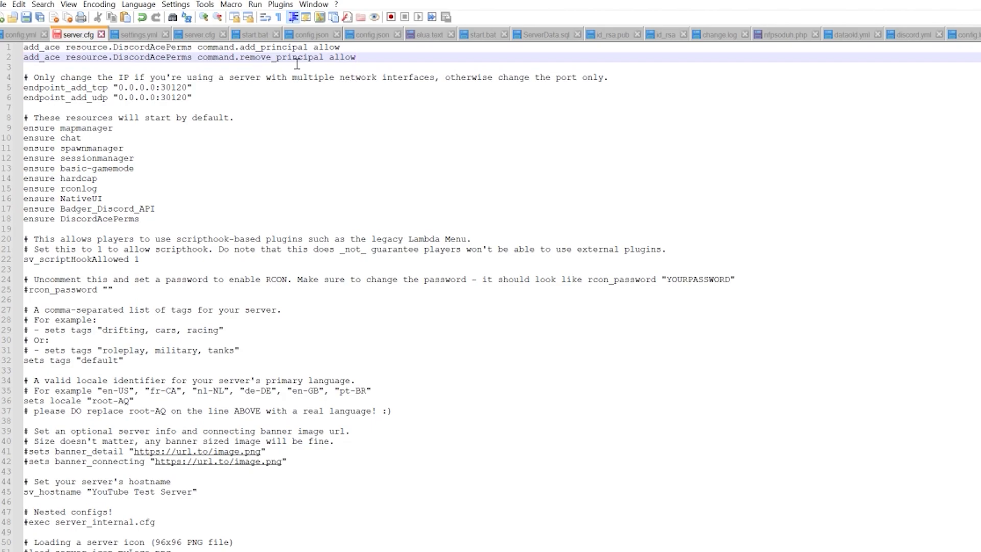
pyautogui.moveTo(241, 57); pyautogui.dragTo(309, 47)
pyautogui.click(392, 60)
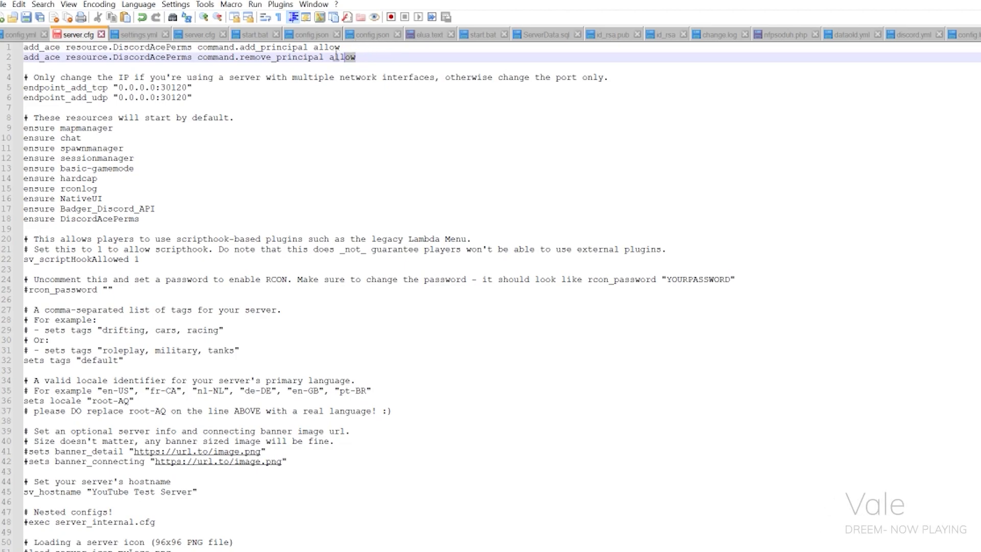
pyautogui.moveTo(367, 60); pyautogui.dragTo(13, 47)
pyautogui.click(428, 61)
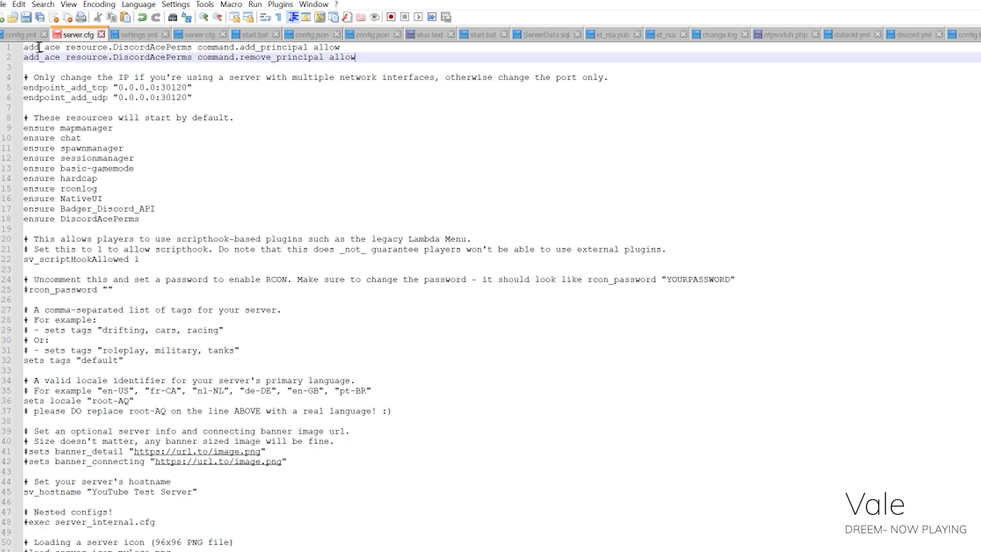
pyautogui.moveTo(24, 47)
pyautogui.mouseDown()
pyautogui.moveTo(384, 53)
pyautogui.moveTo(23, 47)
pyautogui.mouseUp()
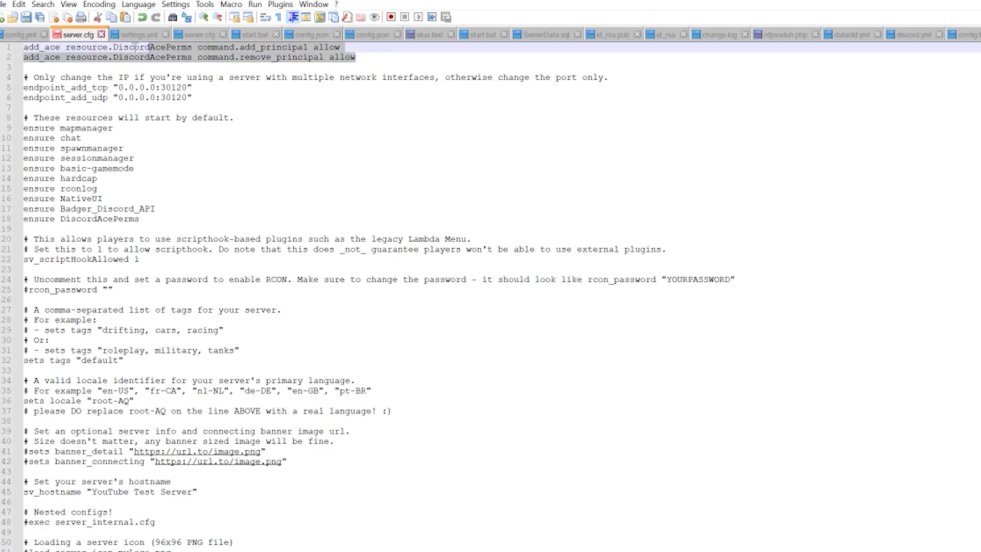
pyautogui.click(408, 59)
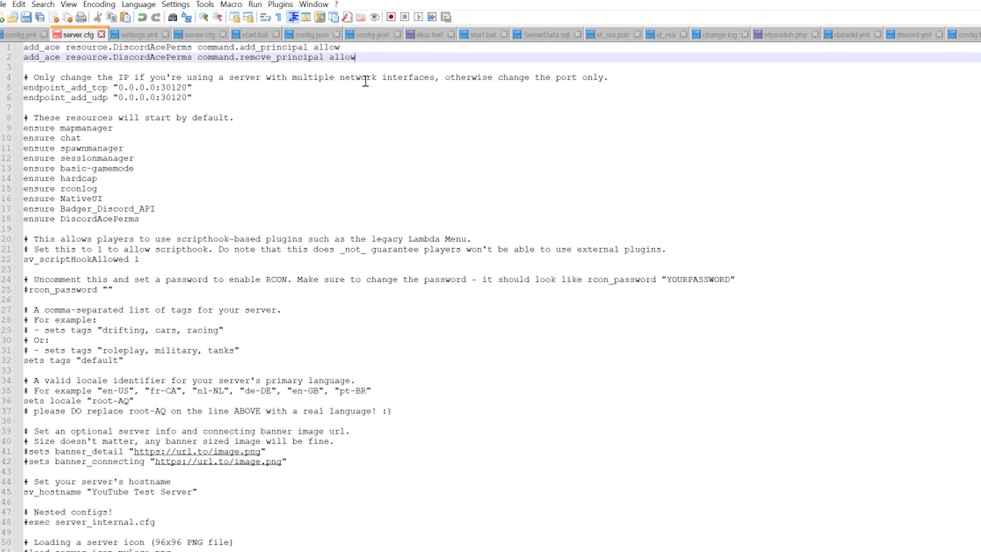
# - Review the DiscordAcePerms add_ace lines at the start of server.cfg and the group.admin add_ace lines under "Add system admins"
pyautogui.doubleClick(158, 58)
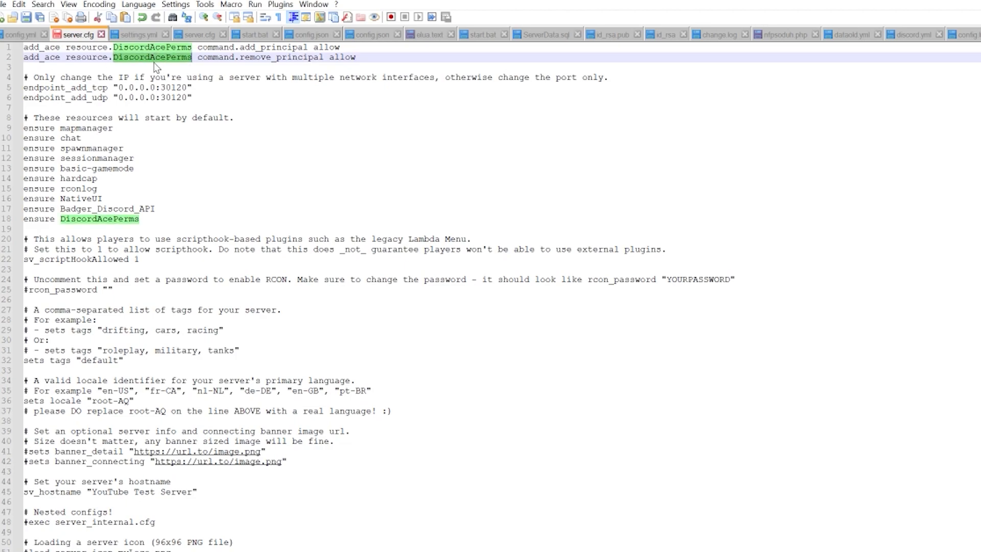
pyautogui.click(179, 67)
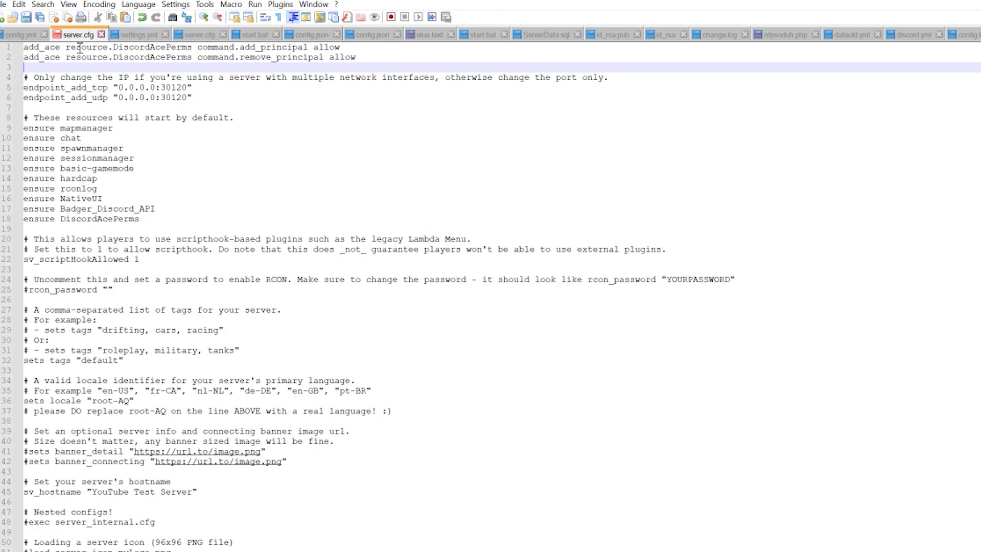
pyautogui.scroll(-1, 269, 230)
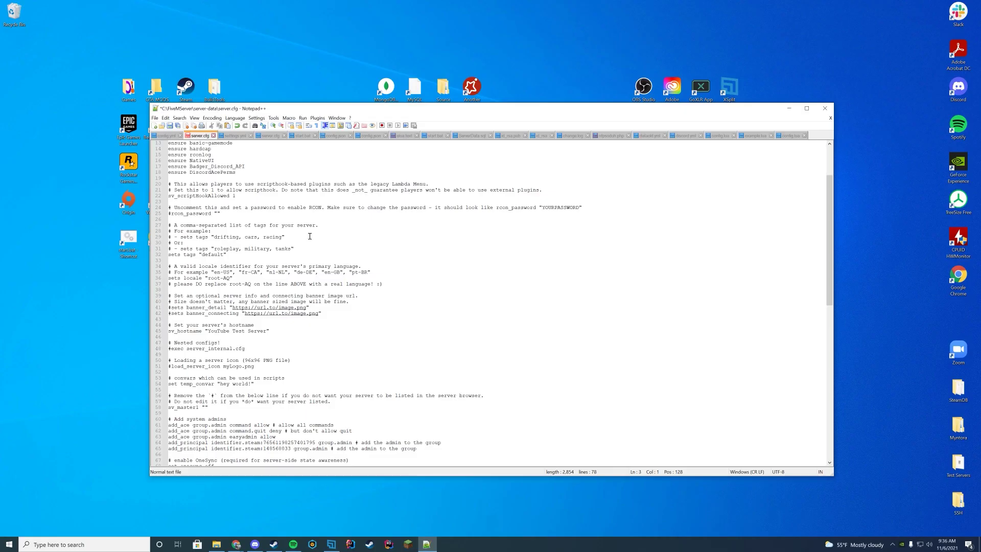
pyautogui.scroll(-1, 310, 237)
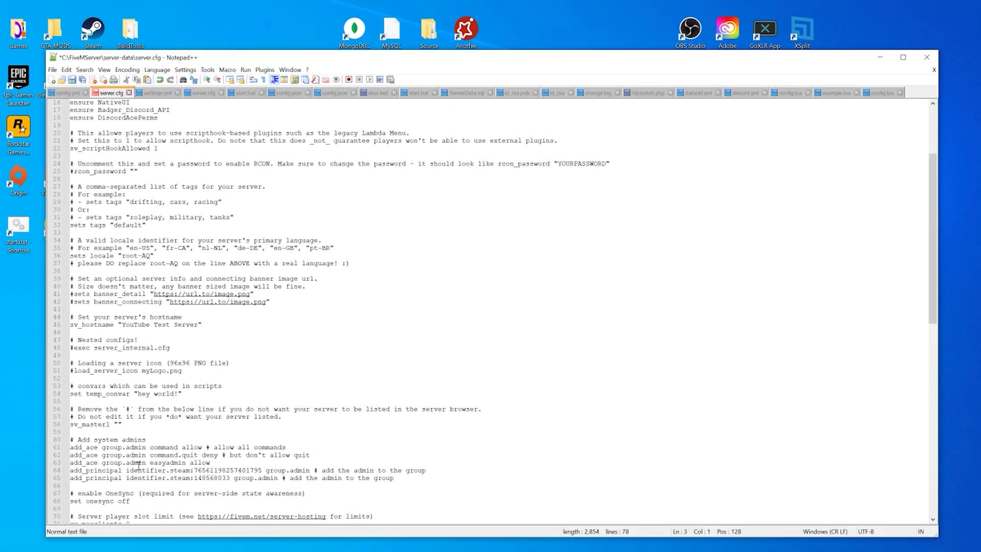
pyautogui.moveTo(169, 402); pyautogui.dragTo(226, 401)
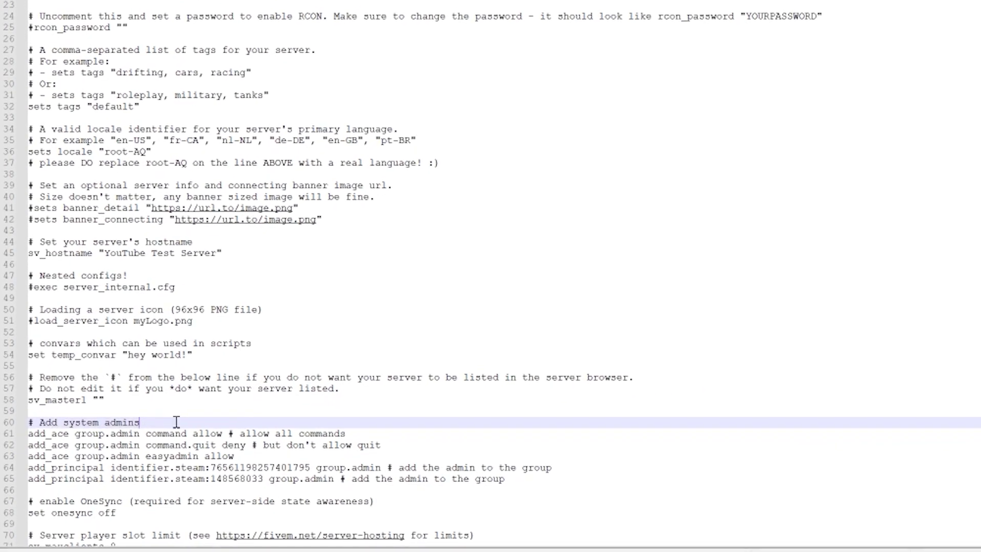
pyautogui.moveTo(25, 452); pyautogui.dragTo(216, 433)
pyautogui.click(397, 447)
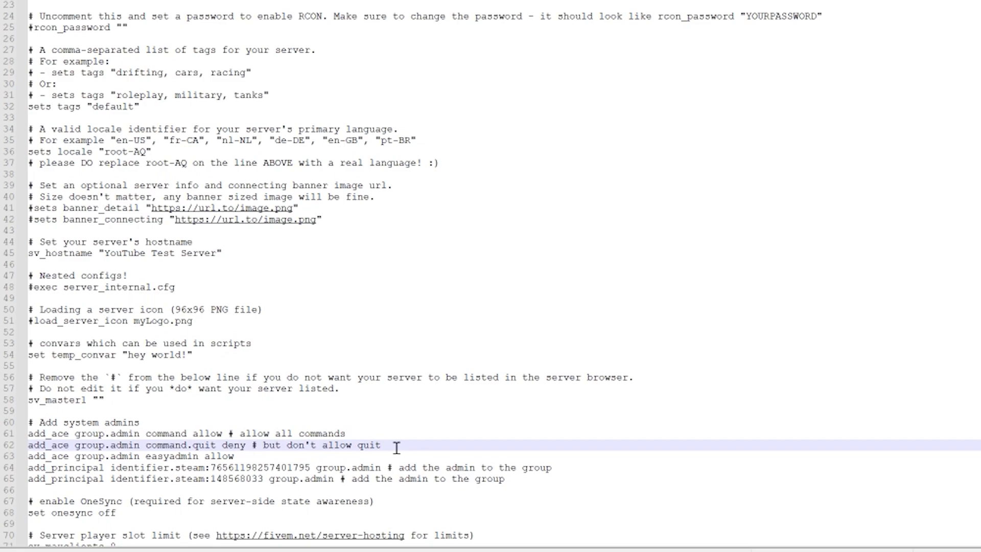
pyautogui.moveTo(237, 456); pyautogui.dragTo(28, 457)
pyautogui.click(254, 457)
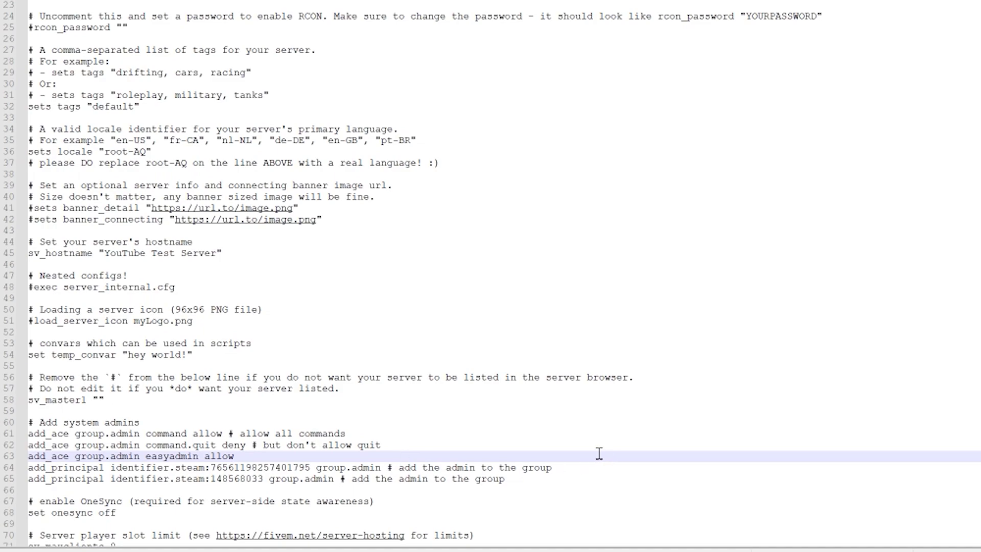
# - Add blank lines below the easyadmin entry and paste a copy of the first add_principal group.admin line there without its comment
pyautogui.press('Return')
pyautogui.press('Return')
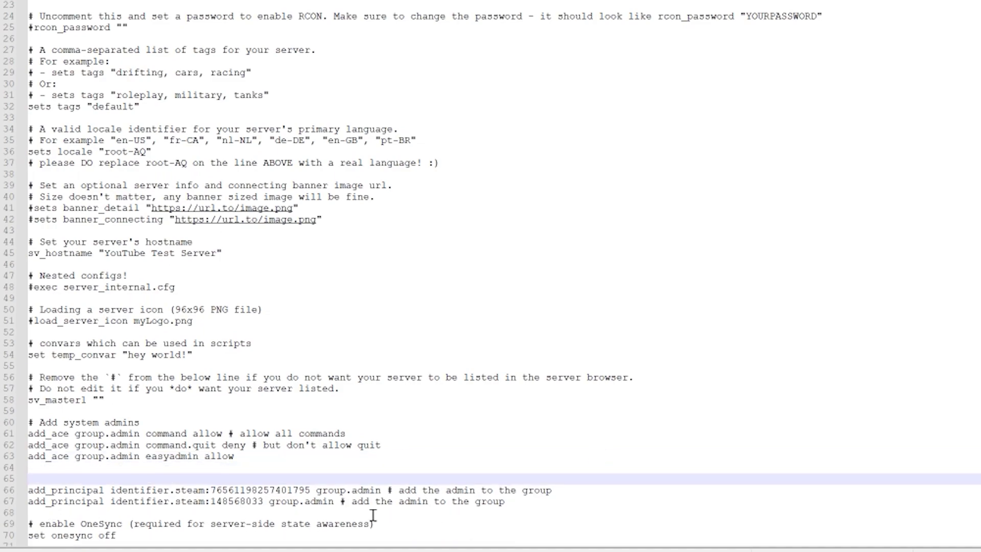
pyautogui.click(331, 505)
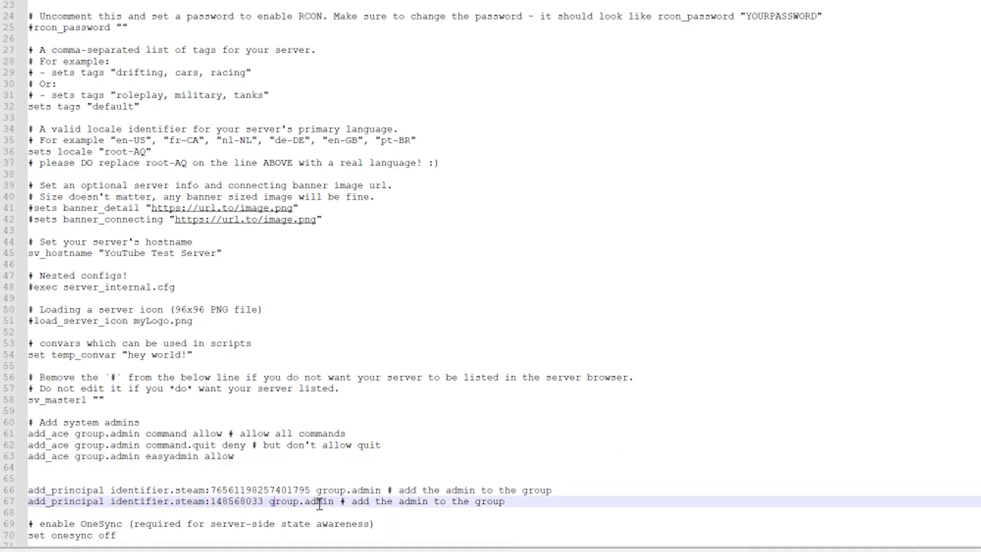
pyautogui.click(348, 503)
pyautogui.moveTo(383, 490); pyautogui.dragTo(28, 489)
pyautogui.hotkey('ctrl', 'c')
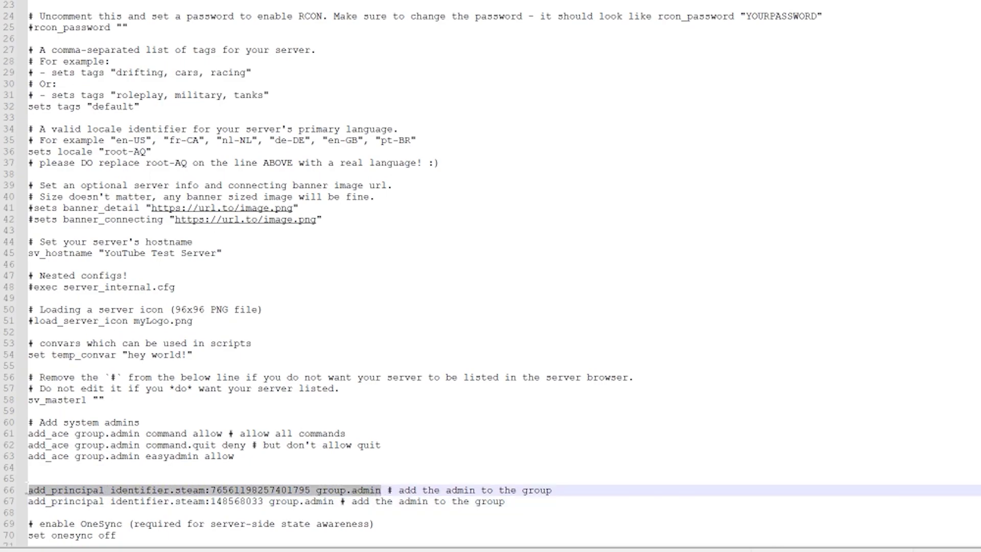
pyautogui.click(54, 478)
pyautogui.press('Return')
pyautogui.press('Up')
pyautogui.hotkey('ctrl', 'v')
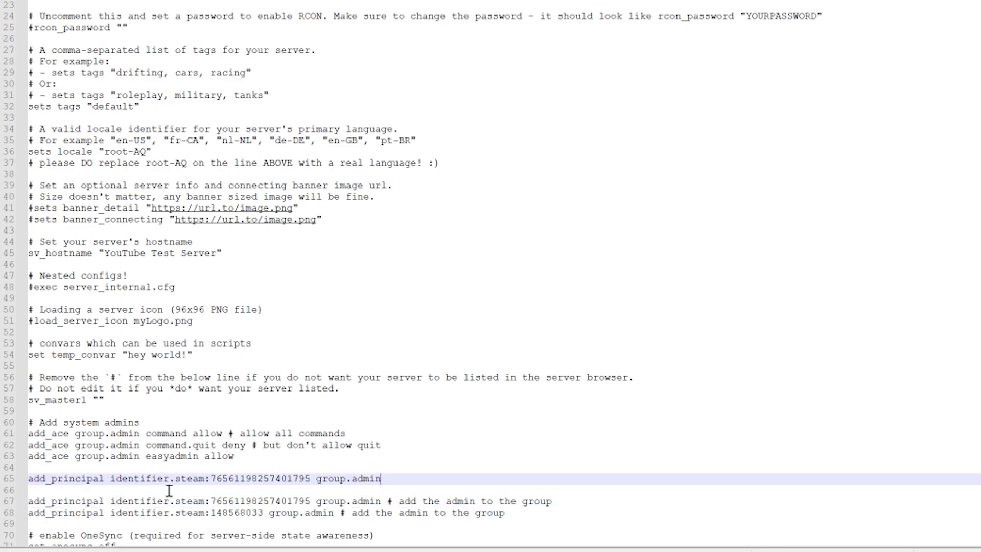
# - Examine the identifier in the copied add_principal line and delete that line from server.cfg
pyautogui.moveTo(105, 480); pyautogui.dragTo(311, 481)
pyautogui.click(351, 478)
pyautogui.click(212, 468)
pyautogui.tripleClick(95, 479)
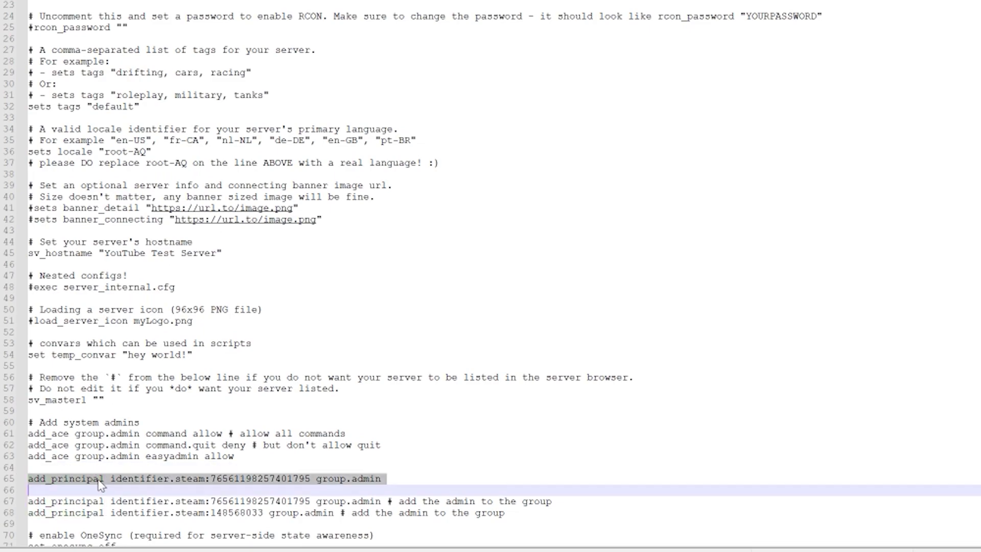
pyautogui.press('BackSpace')
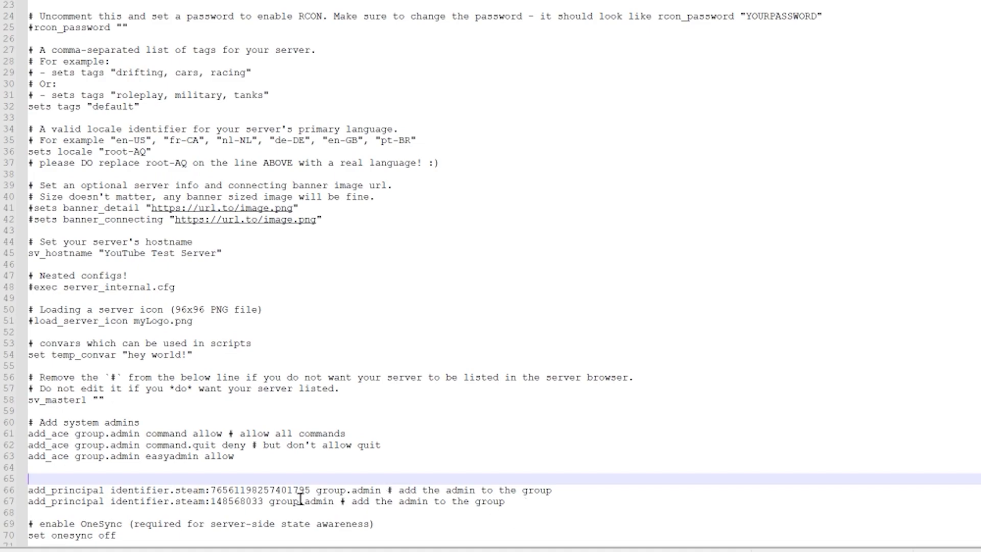
# - Set the group in the easyadmin add_ace line of server.cfg to owner
pyautogui.doubleClick(123, 460)
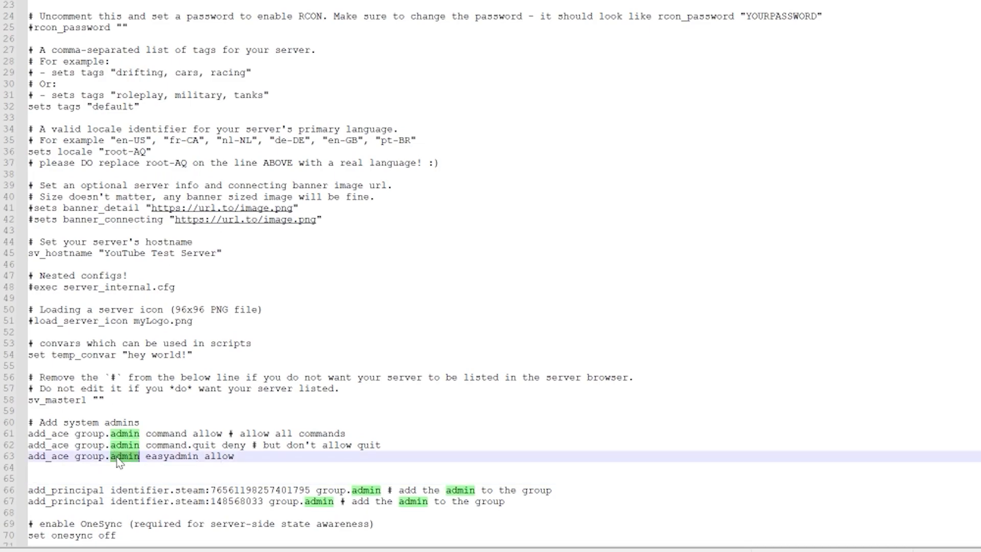
pyautogui.tripleClick(203, 459)
pyautogui.click(259, 456)
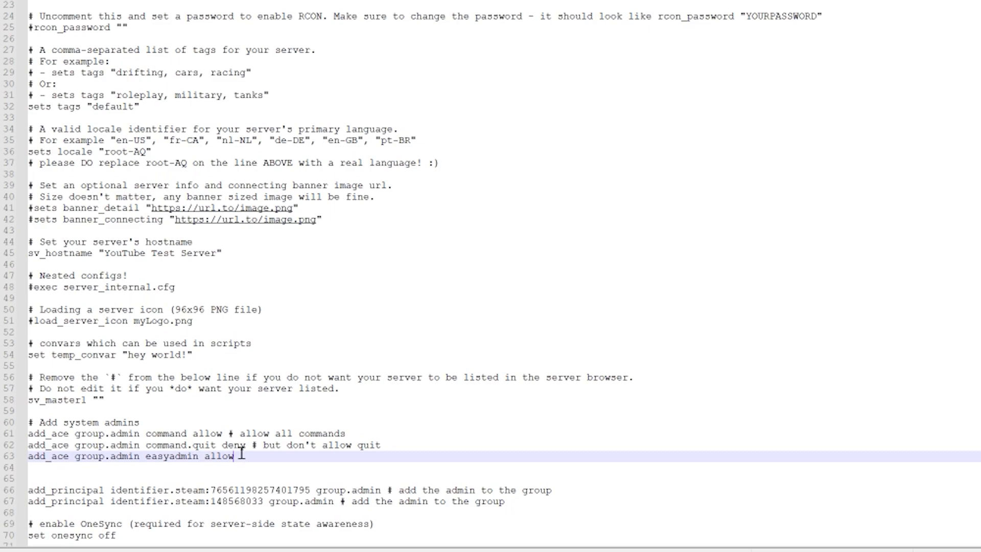
pyautogui.press('Home')
pyautogui.hotkey('ctrl', 'shift', 'Right')
pyautogui.click(321, 467)
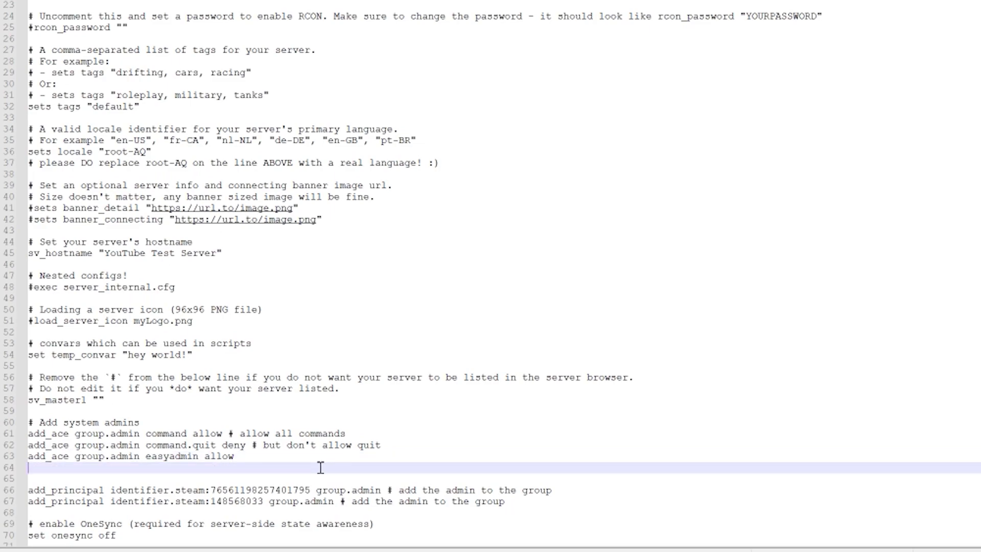
pyautogui.doubleClick(119, 456)
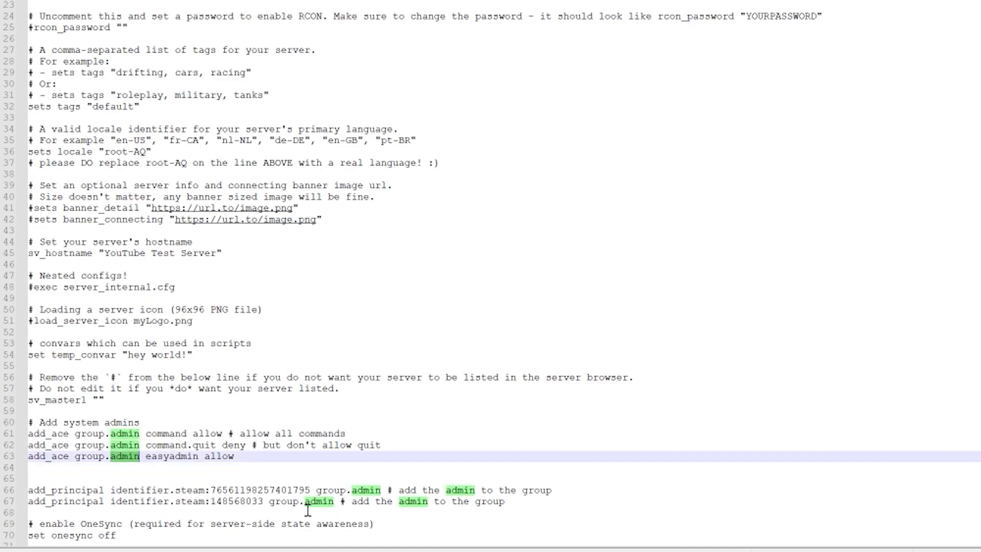
pyautogui.write('owner')
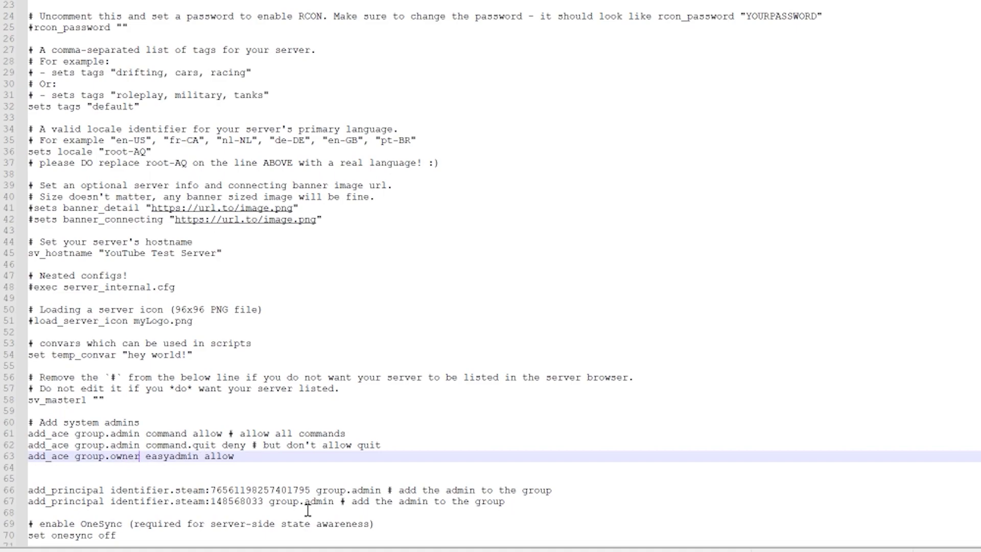
# - Examine the group.owner easyadmin line and compare it with the add_principal line for group.admin
pyautogui.doubleClick(122, 456)
pyautogui.click(274, 459)
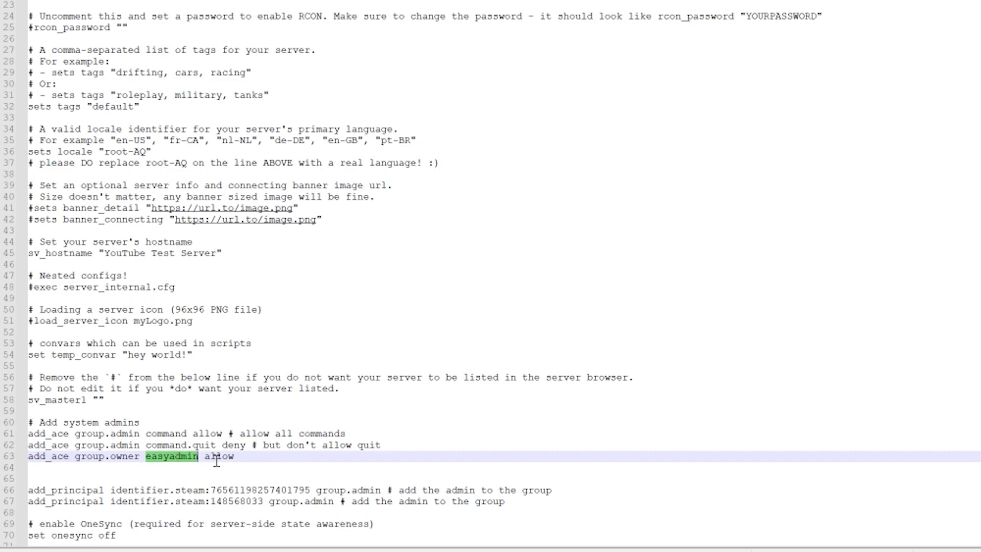
pyautogui.click(261, 456)
pyautogui.moveTo(261, 456); pyautogui.dragTo(27, 456)
pyautogui.moveTo(111, 490); pyautogui.dragTo(551, 492)
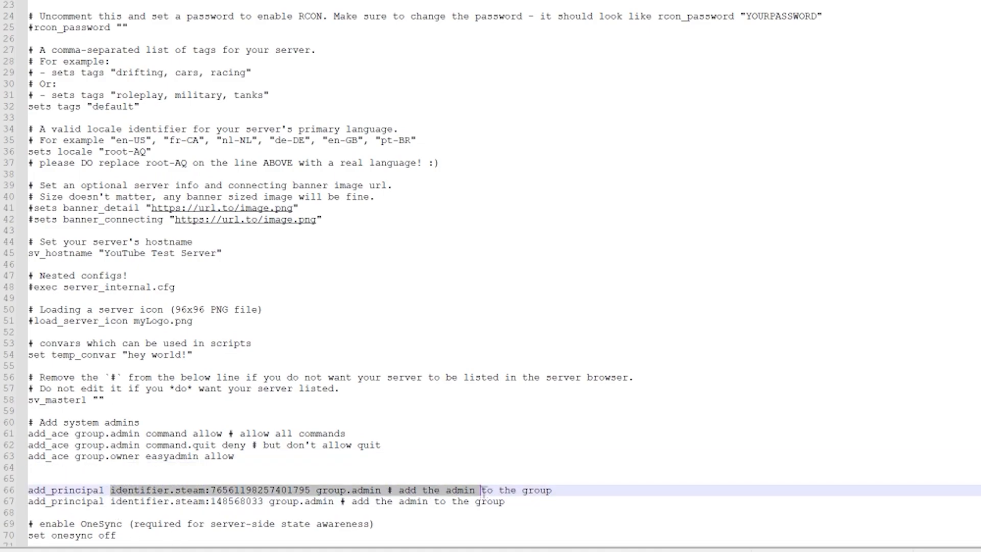
pyautogui.click(375, 490)
pyautogui.click(306, 456)
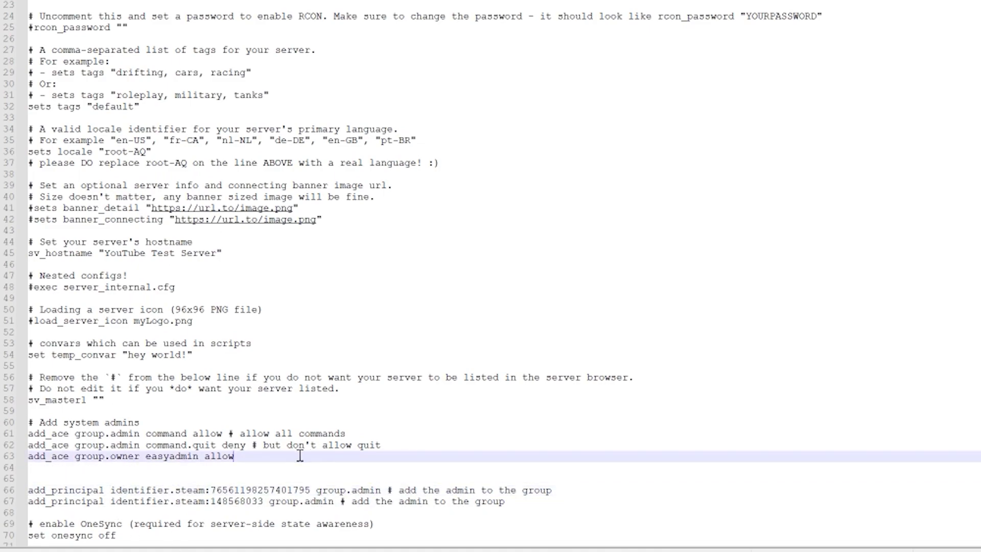
pyautogui.moveTo(74, 456); pyautogui.dragTo(118, 456)
pyautogui.click(128, 457)
pyautogui.click(300, 464)
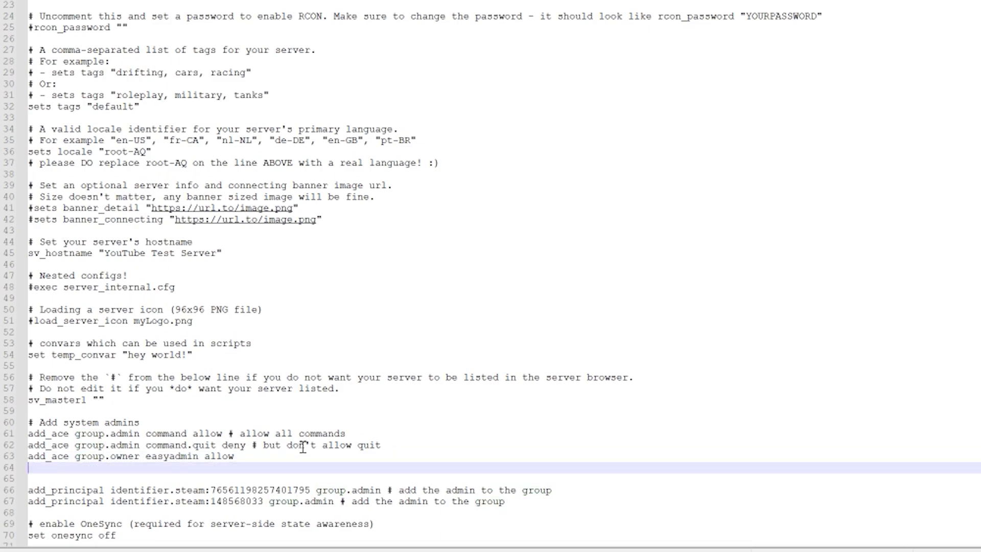
# - Remove the two blank lines between the easyadmin entry and the add_principal entries
pyautogui.click(270, 478)
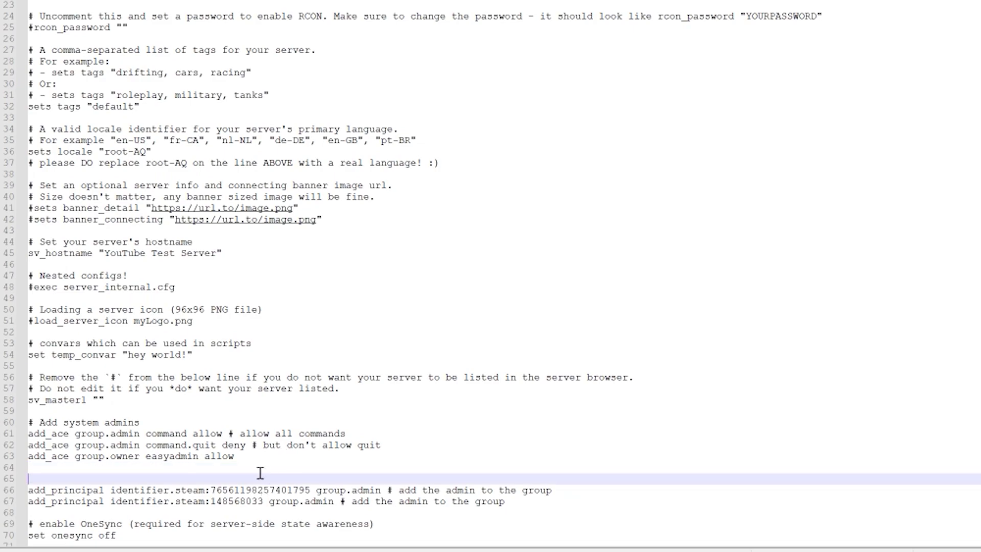
pyautogui.press('BackSpace')
pyautogui.press('BackSpace')
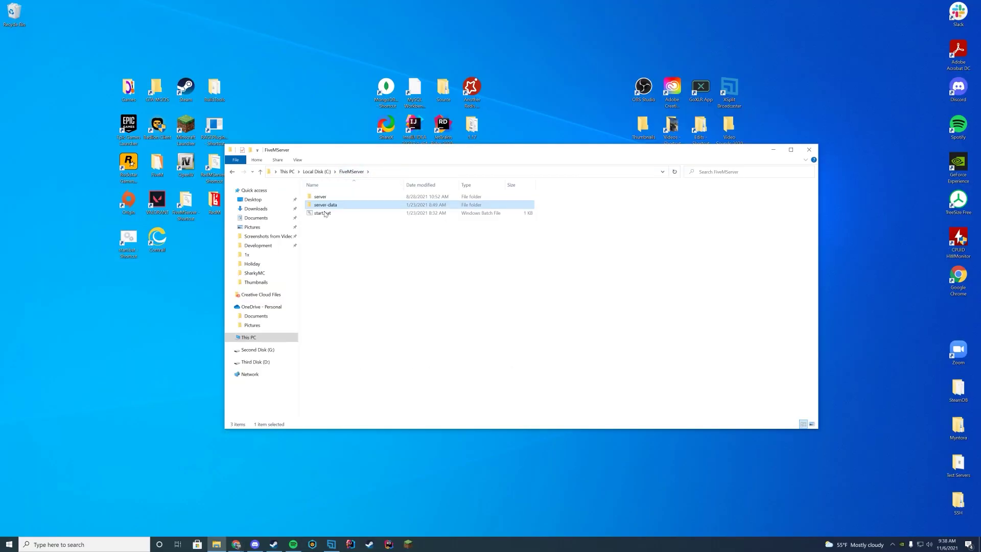
# - Launch the server with start.bat and check the console for Badger_Discord_API, DiscordAcePerms and the permission system guild
pyautogui.doubleClick(323, 214)
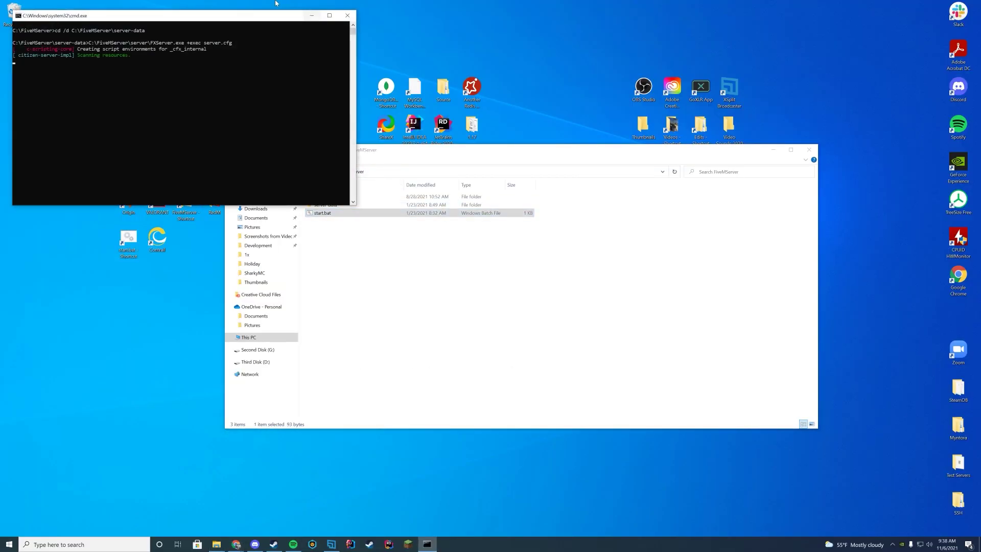
pyautogui.moveTo(242, 28); pyautogui.dragTo(472, 141)
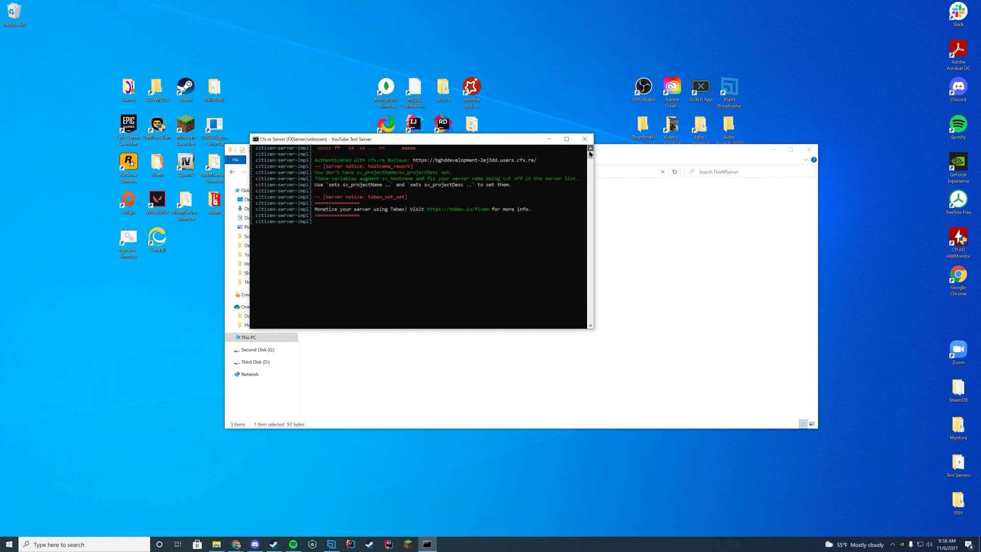
pyautogui.scroll(2, 583, 156)
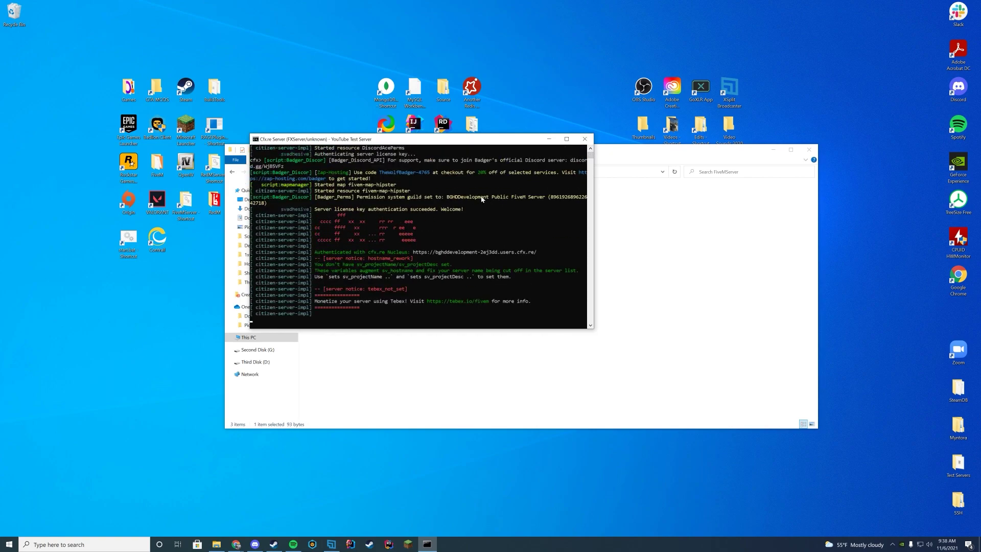
pyautogui.scroll(2, 431, 175)
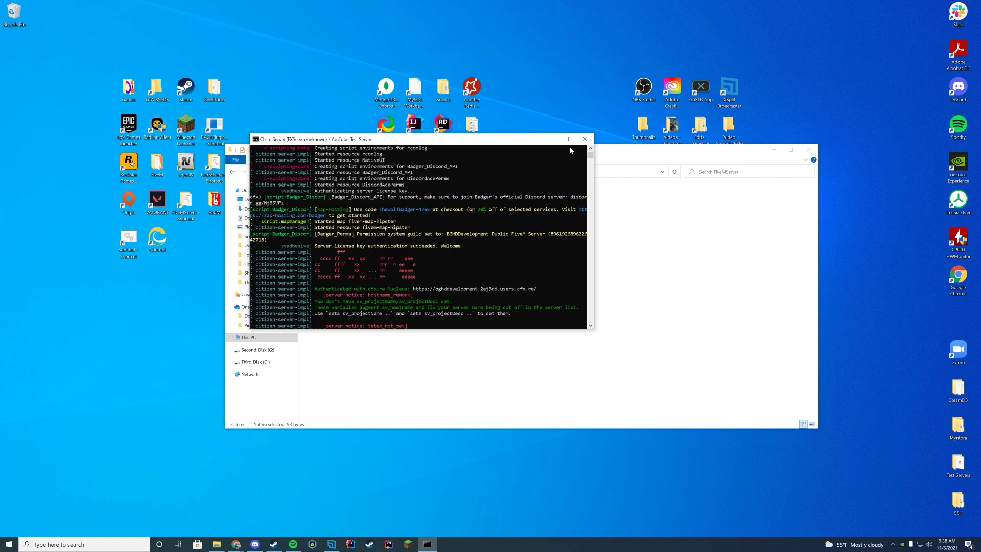
# - Minimize the server console, open the resources folder inside server-data, and switch to Chrome
pyautogui.click(549, 139)
pyautogui.doubleClick(325, 204)
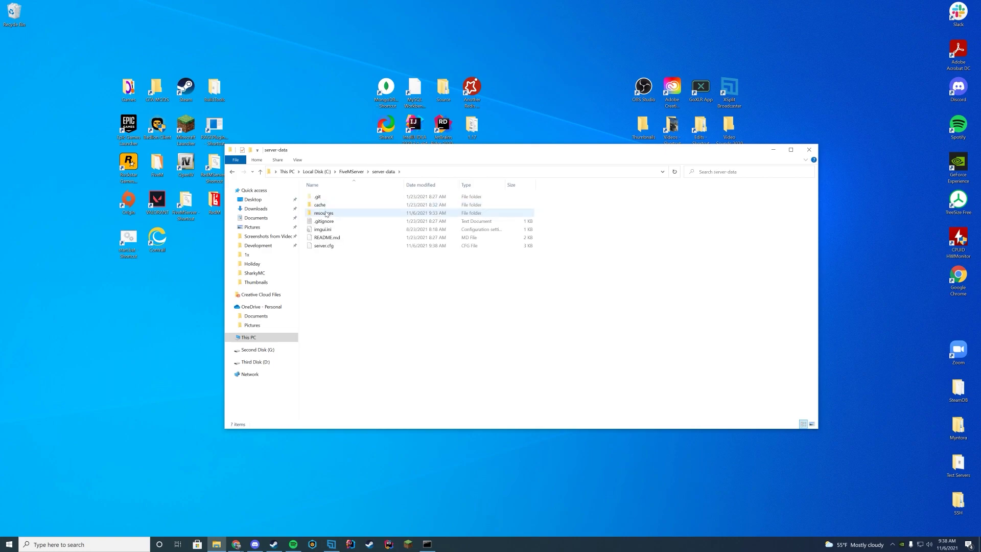
pyautogui.doubleClick(323, 213)
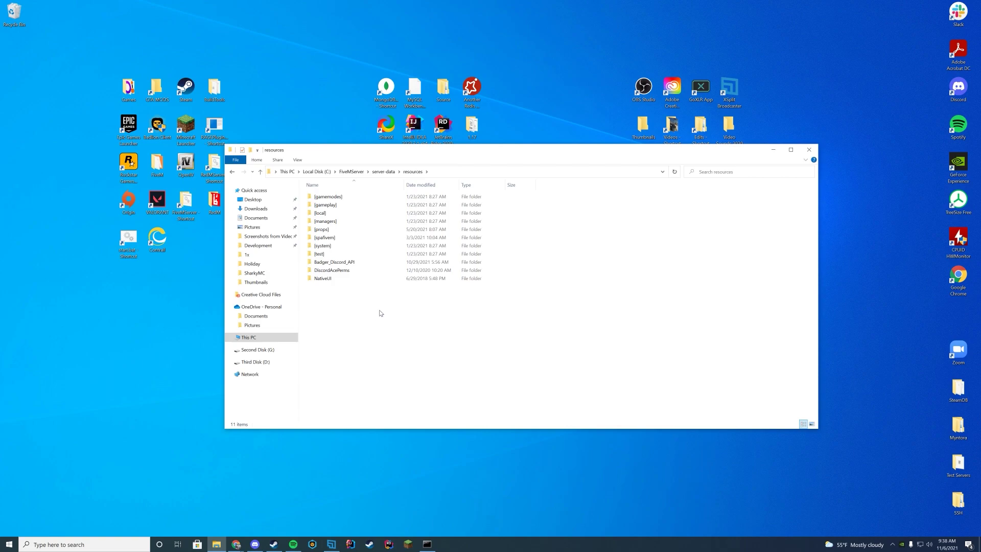
pyautogui.click(236, 544)
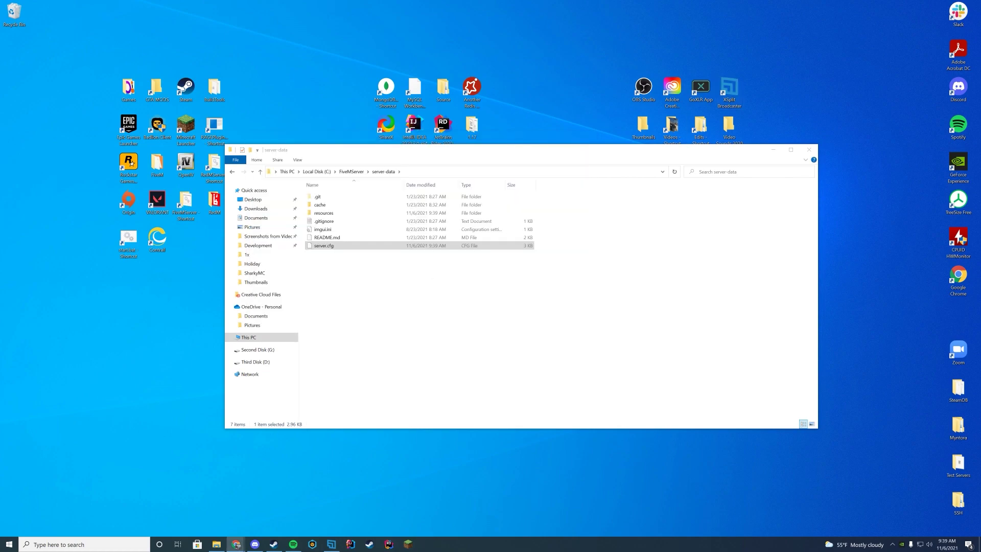
# - Return to the FiveMServer folder and connect to YouTube Test Server in FiveM
pyautogui.hotkey('alt', 'Up')
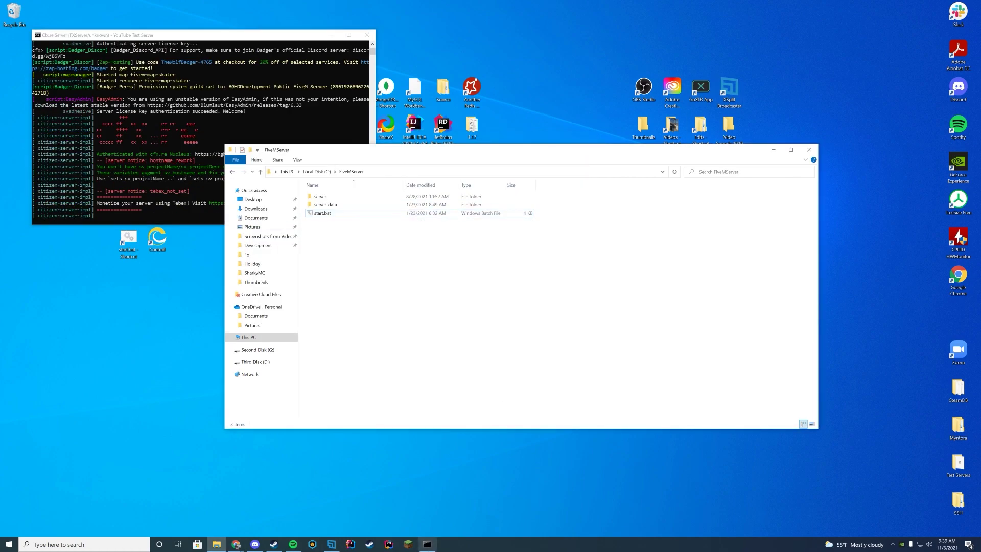
pyautogui.press('super+d')
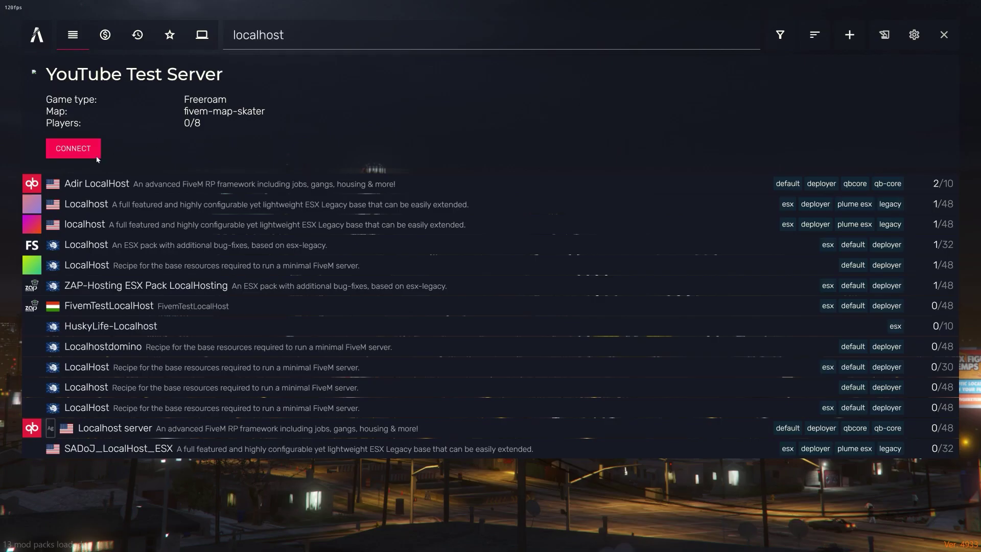
pyautogui.click(96, 155)
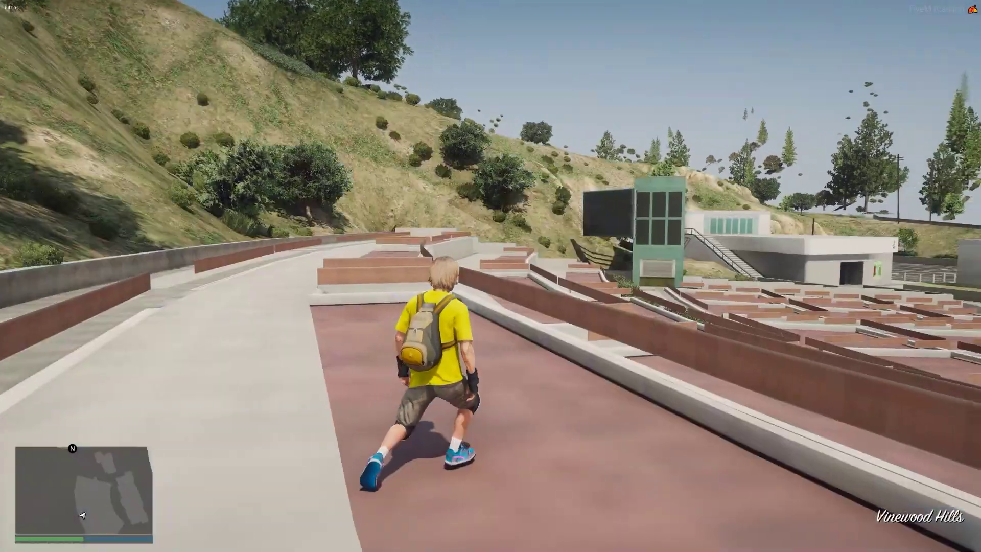
# - Turn on the Lambda Menu noclip mode and open the EasyAdmin menu in the game
pyautogui.press('F2')
pyautogui.press('F3')
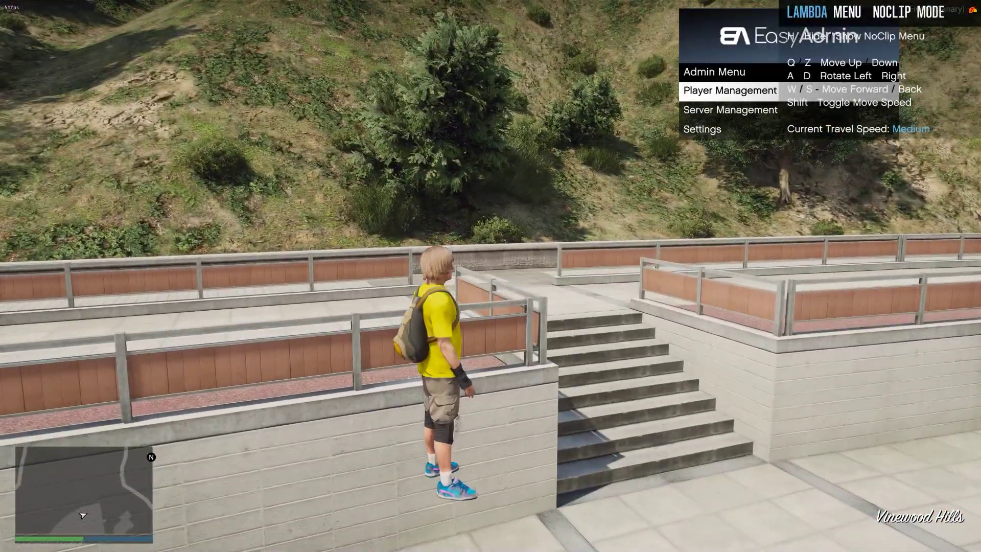
# - Turn off noclip mode and open EasyAdmin's Server Management options down to the Permission Editor
pyautogui.press('w')
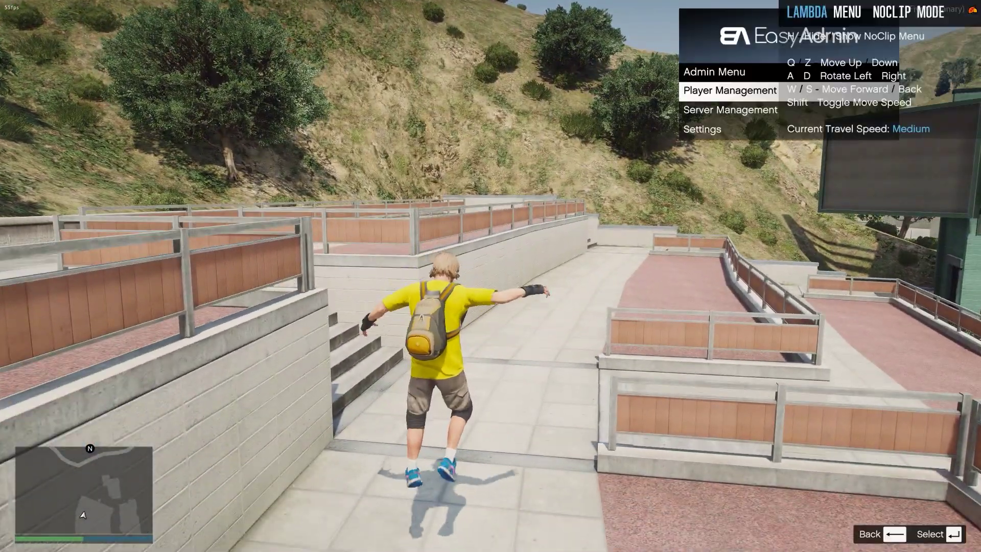
pyautogui.press('F3')
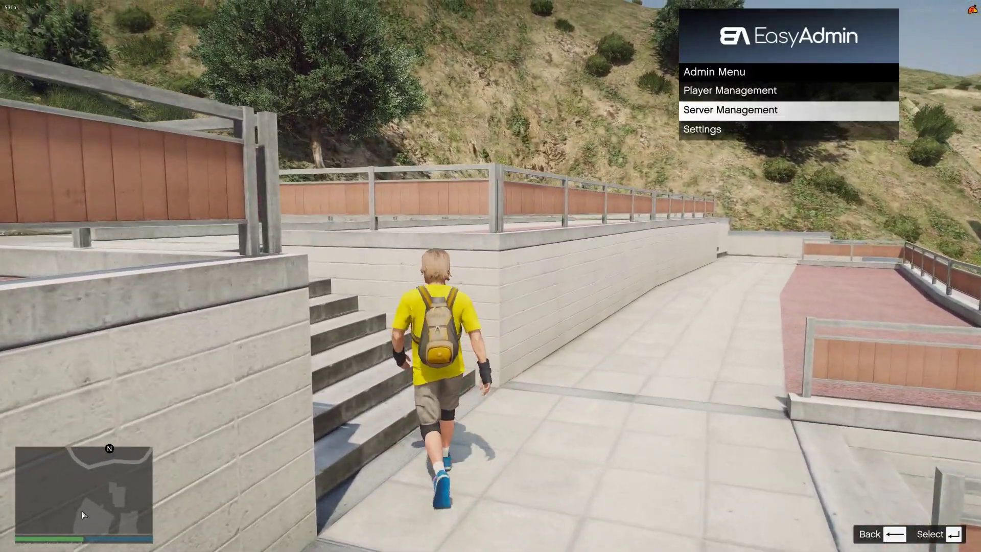
pyautogui.press('Return')
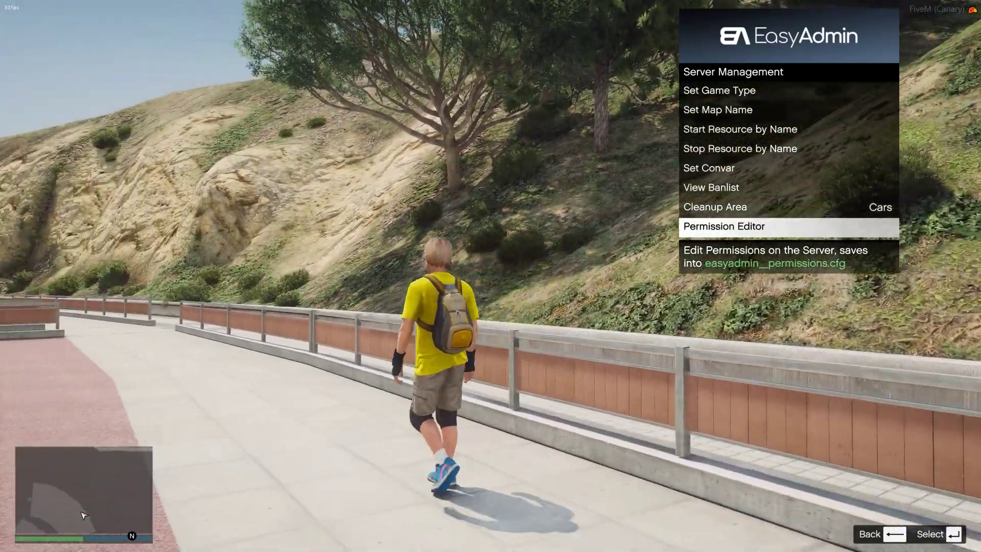
# - Check EasyAdmin's Player Management and Settings options, including Refresh Permissions, and close EasyAdmin
pyautogui.press('BackSpace')
pyautogui.press('Up')
pyautogui.press('Return')
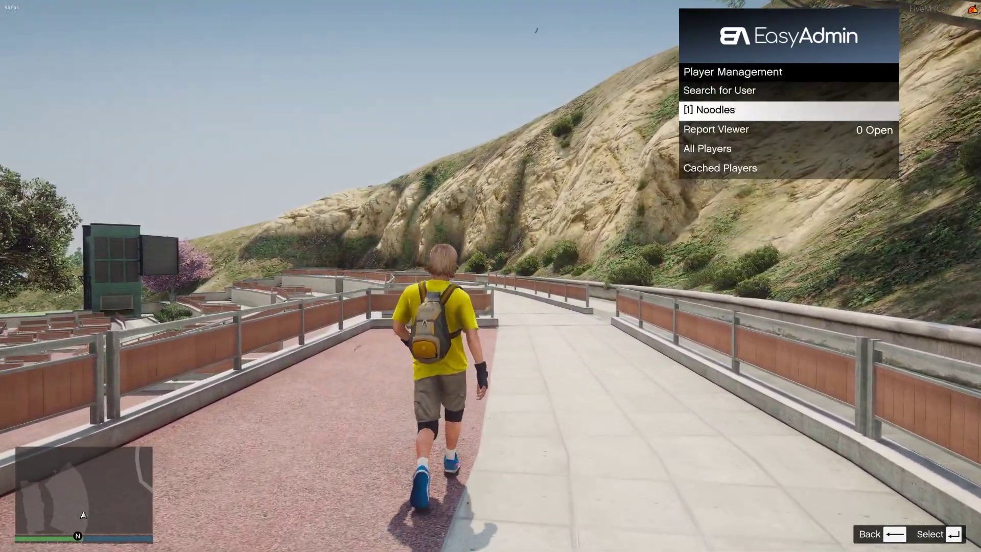
pyautogui.press('BackSpace')
pyautogui.press('Down')
pyautogui.press('Down')
pyautogui.press('Return')
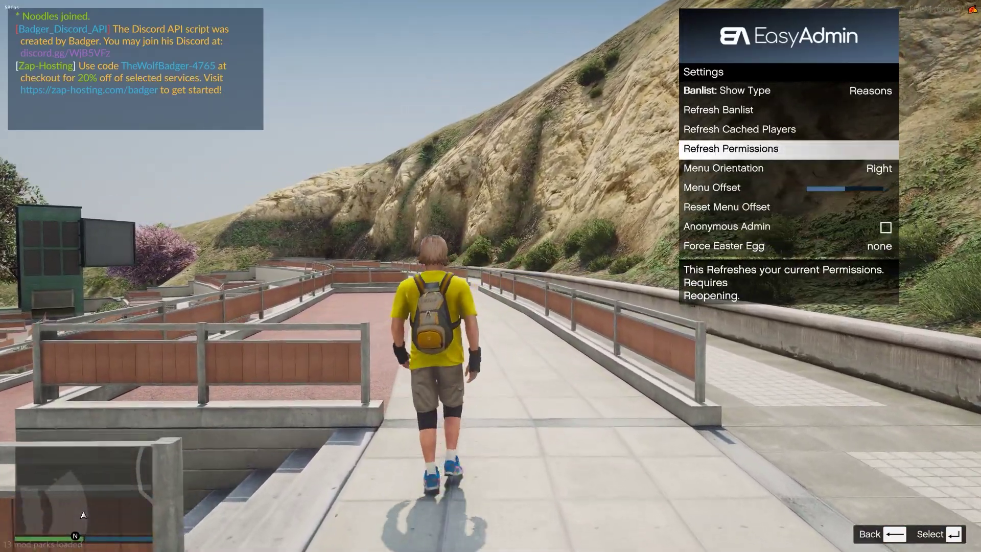
pyautogui.press('BackSpace')
pyautogui.press('BackSpace')
pyautogui.press('shift')
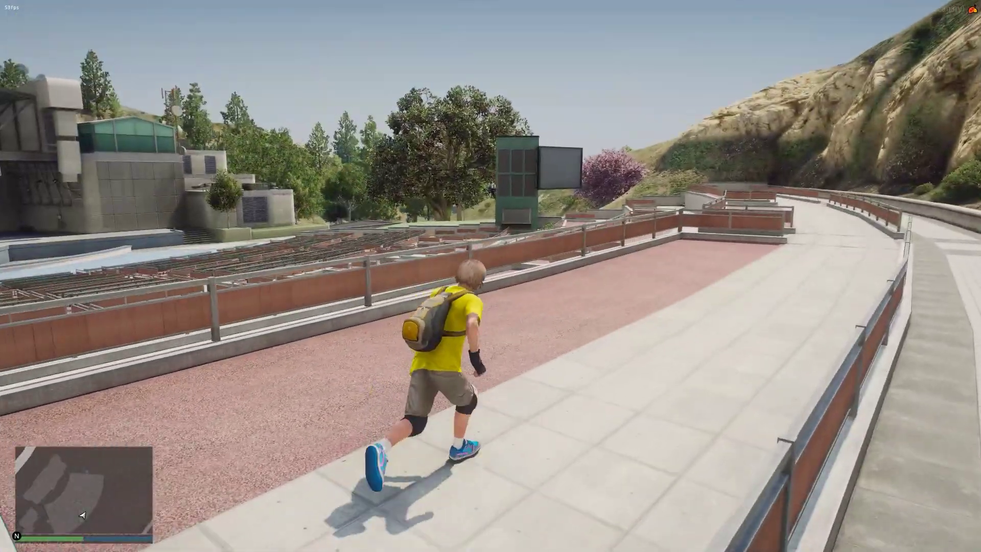
pyautogui.press('a')
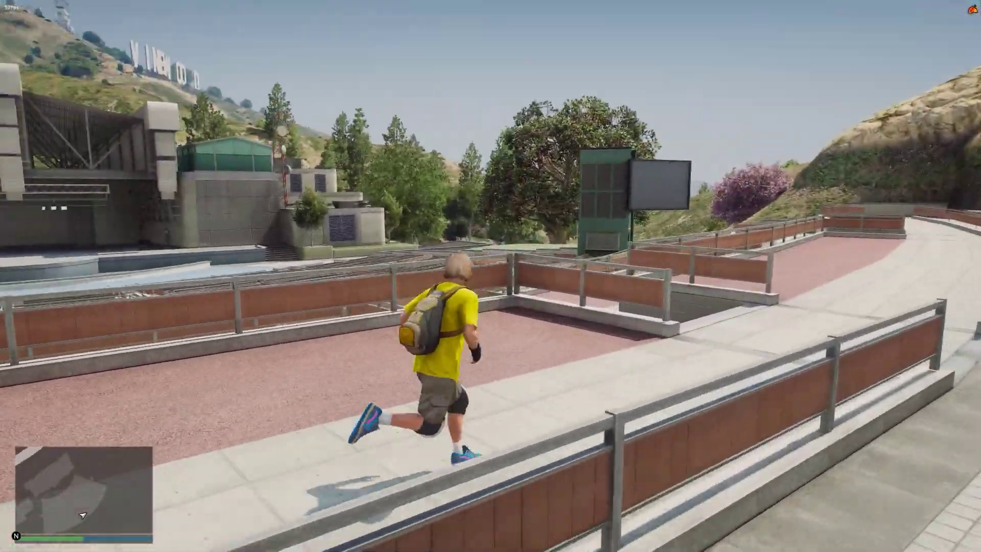
pyautogui.press('w')
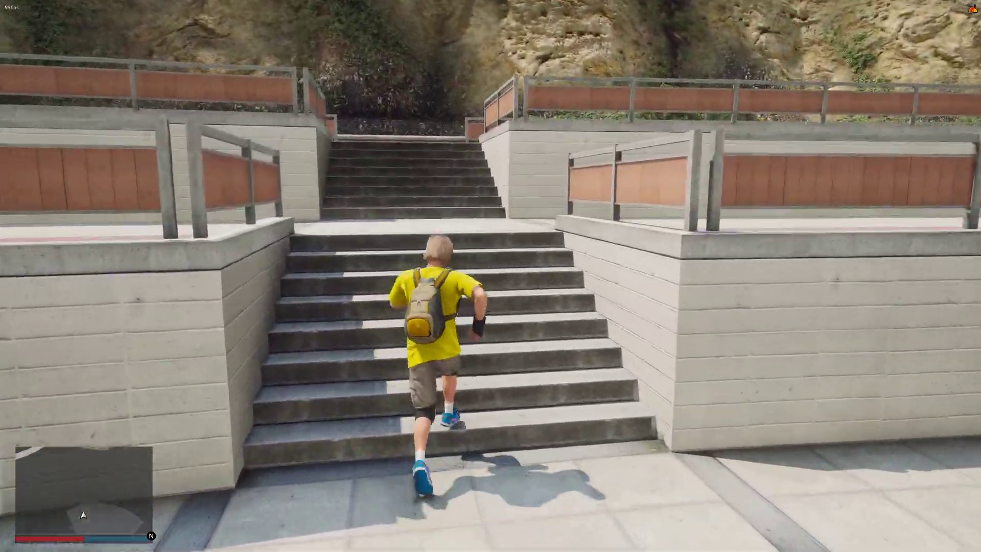
pyautogui.press('w')
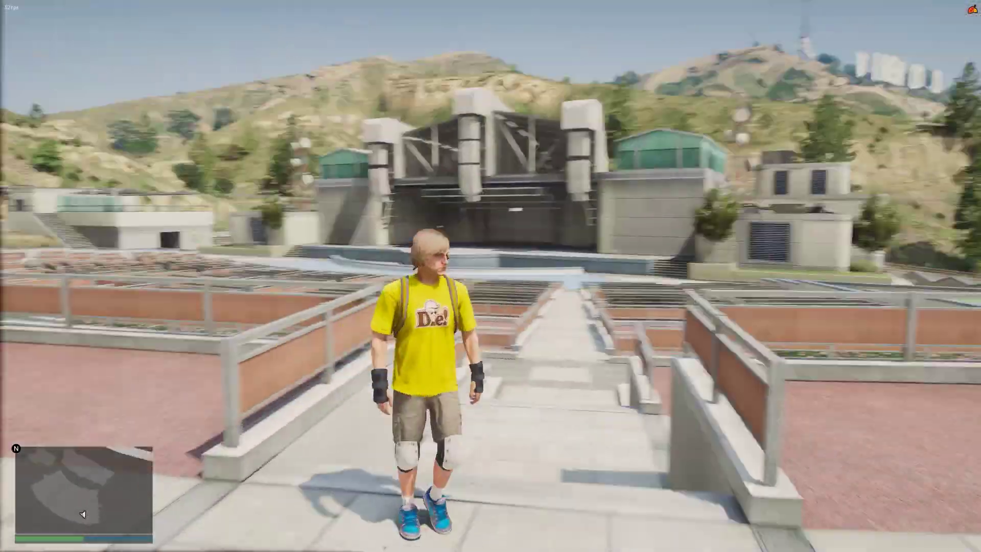